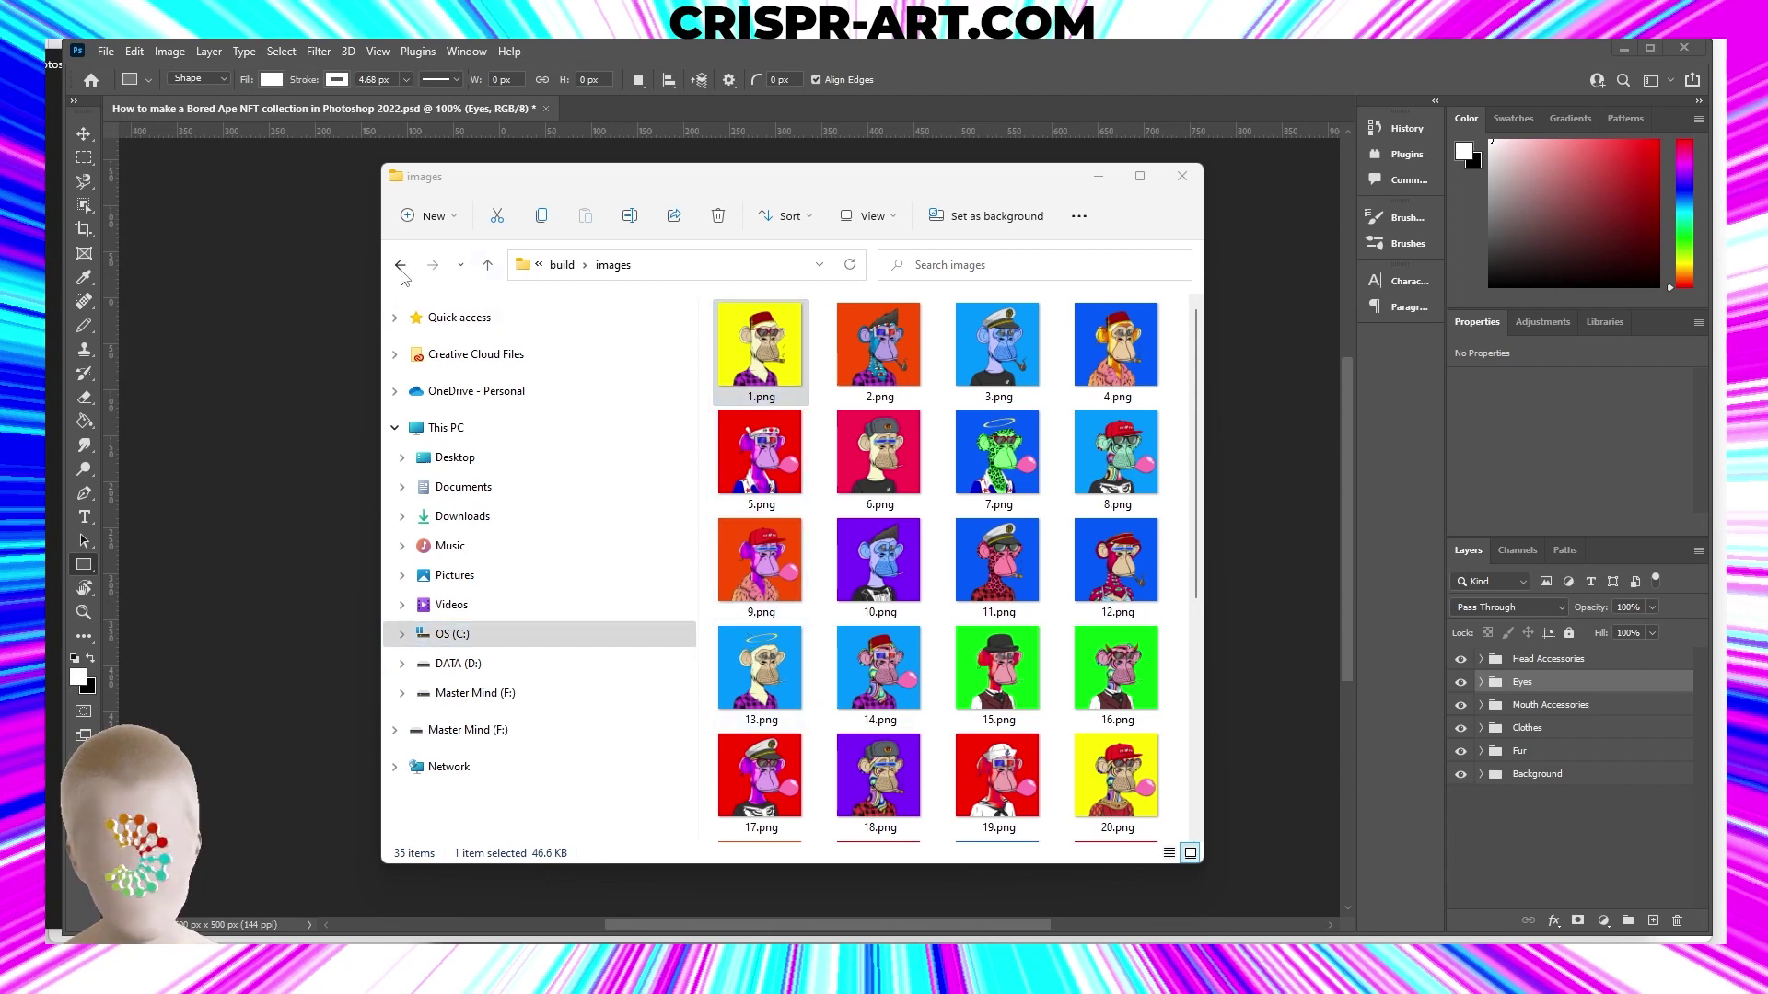
Go from the images back to build, then open metadata/1.json in Visual Studio Code.
click(401, 265)
double_click(803, 368)
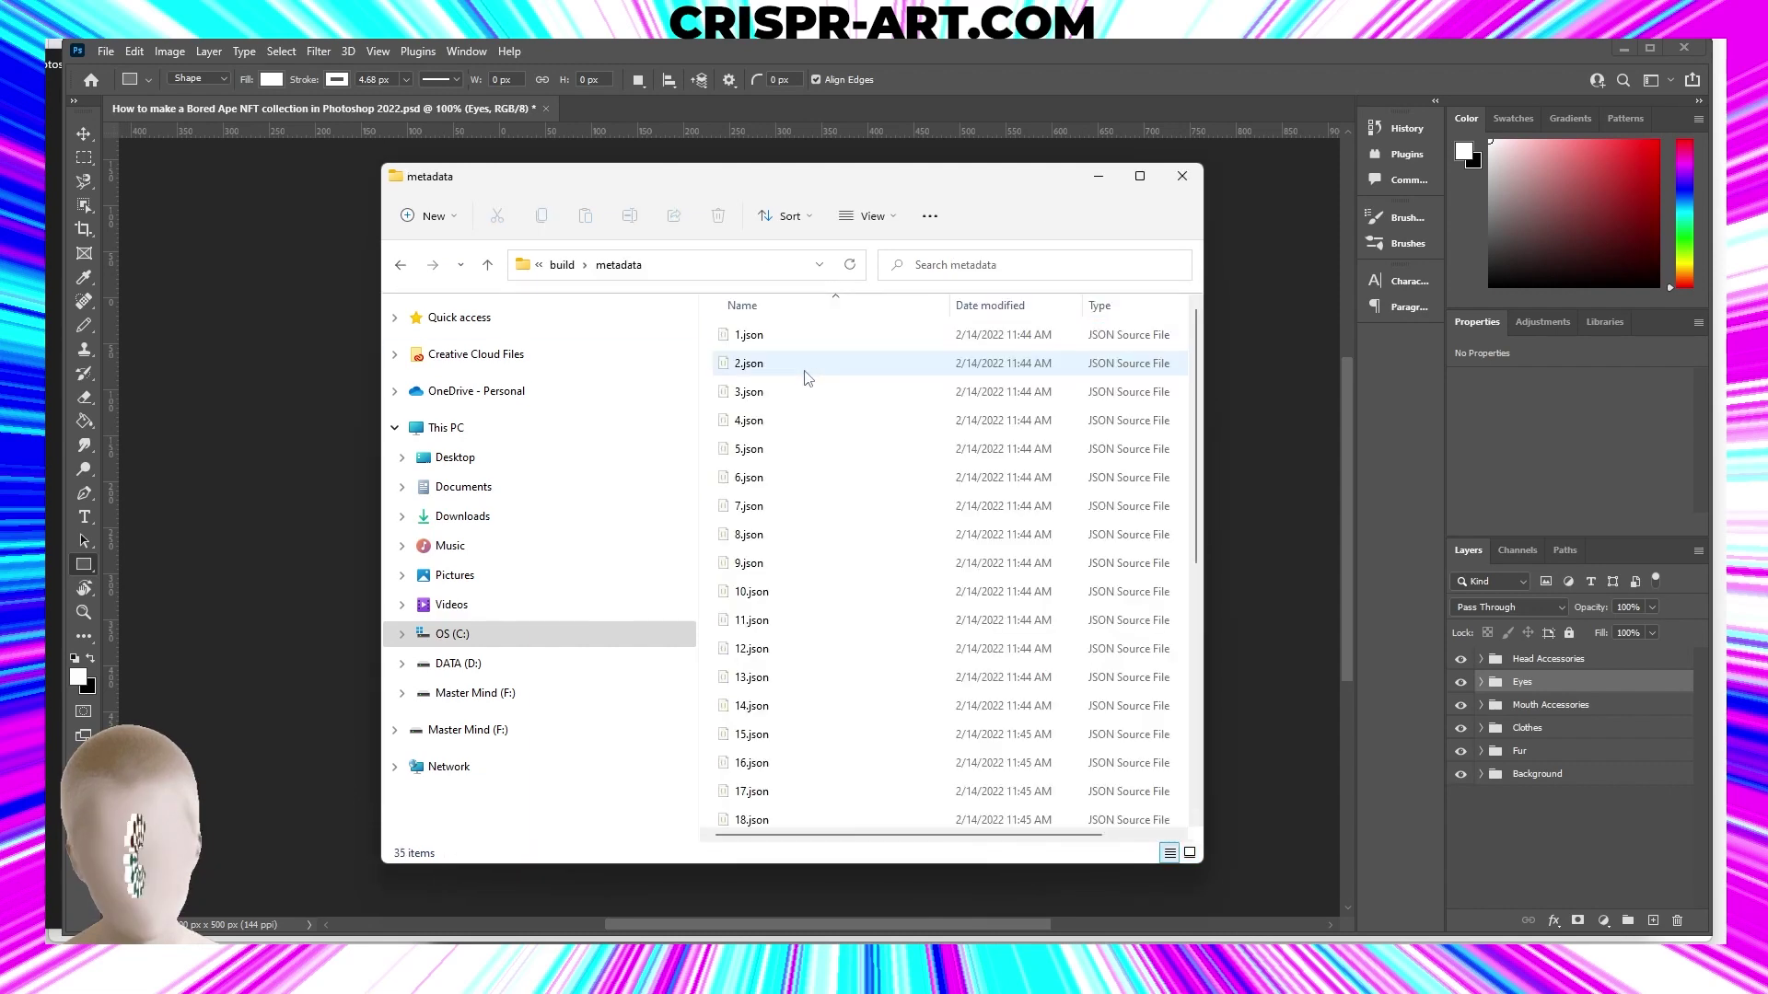
double_click(773, 334)
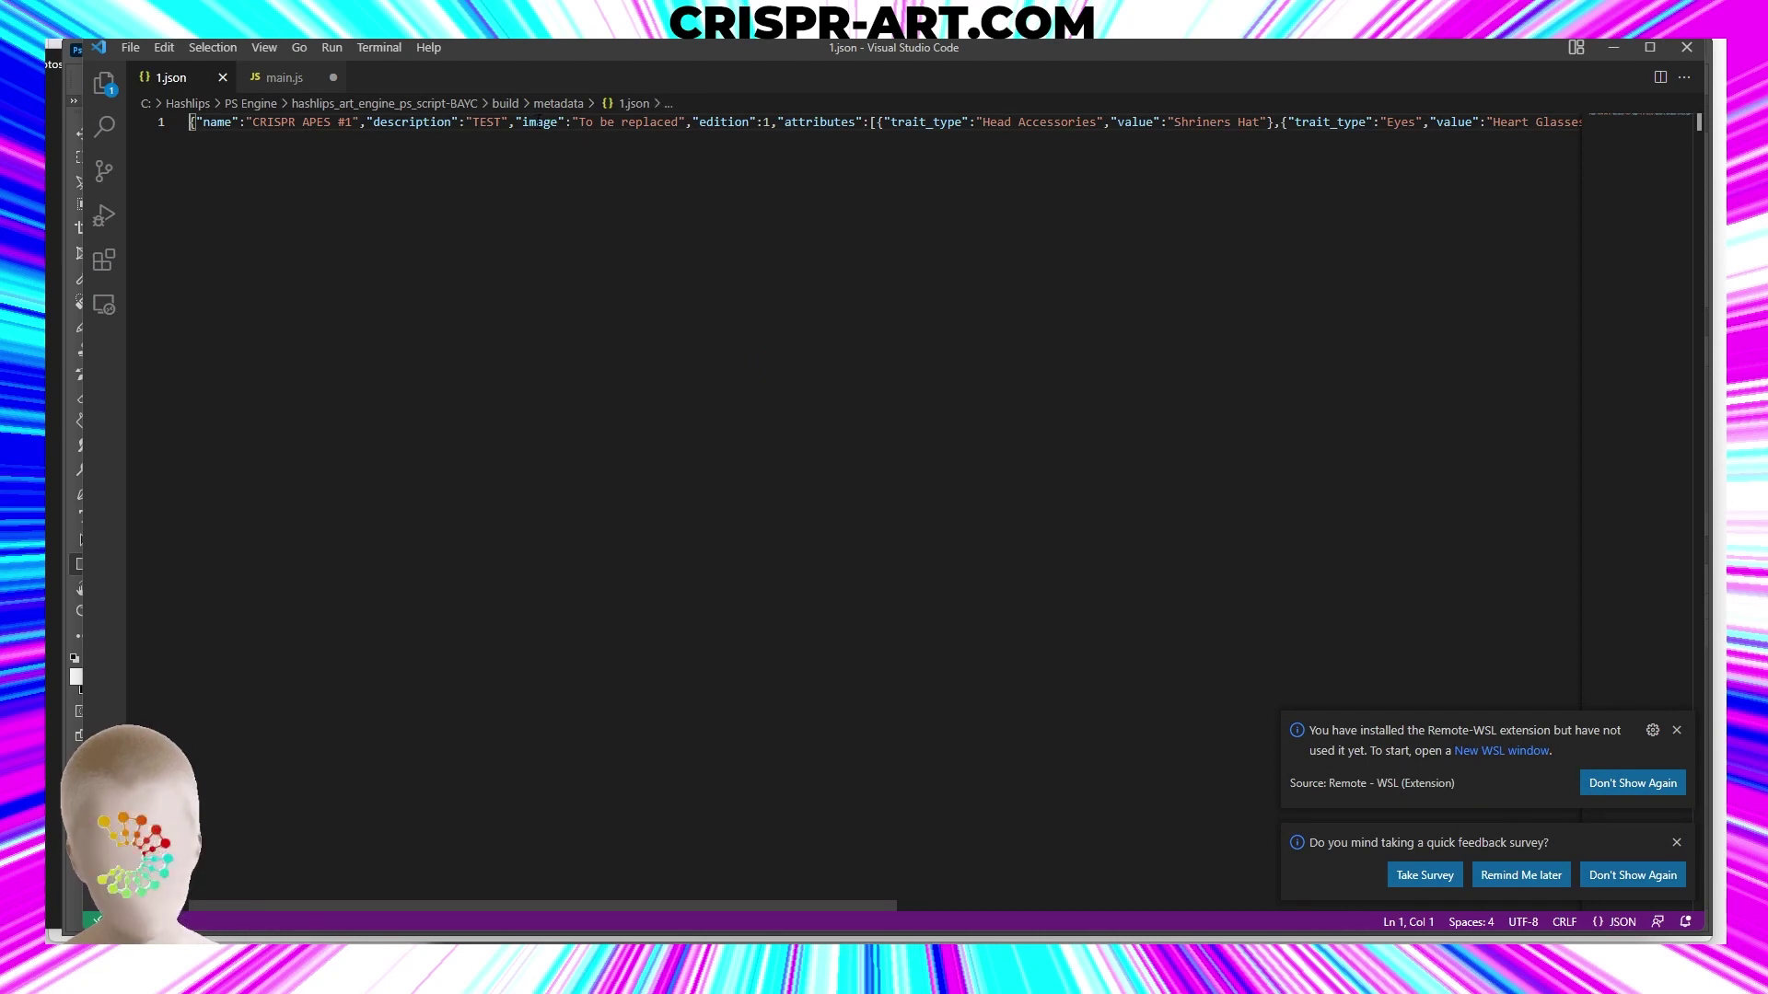
Select the "To be replaced" placeholder in 1.json's image field.
drag(522, 123, 686, 123)
click(686, 122)
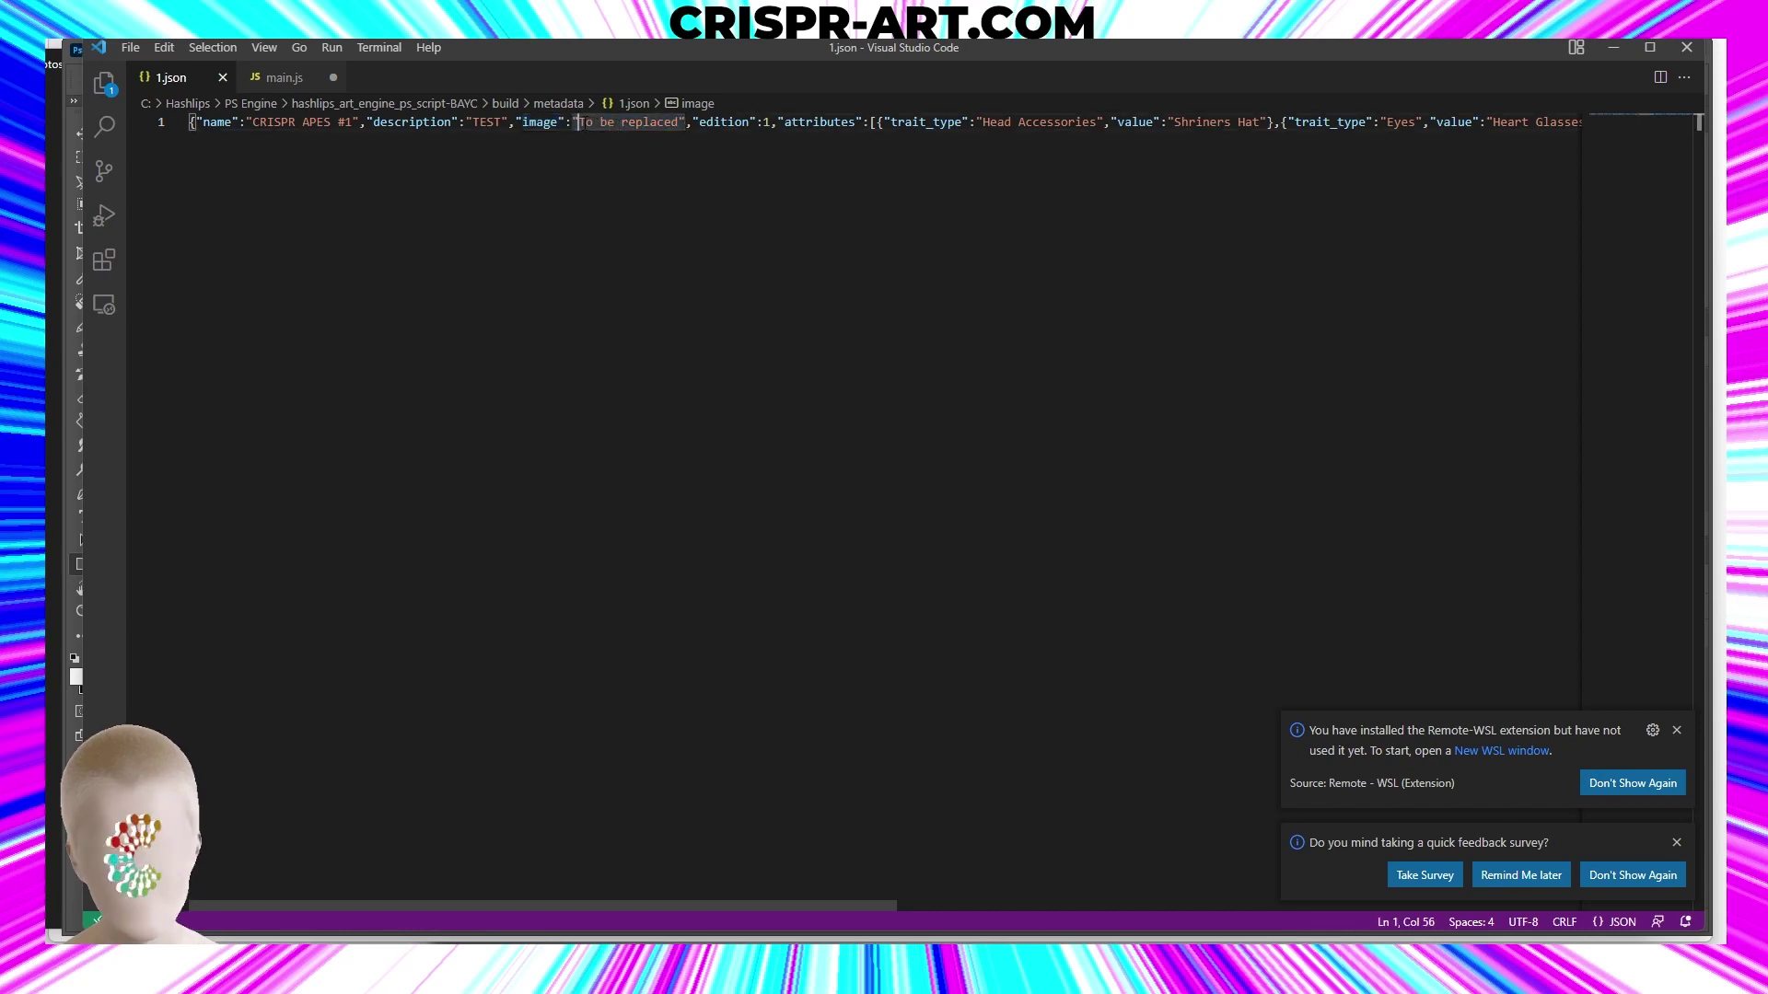
drag(578, 123, 679, 123)
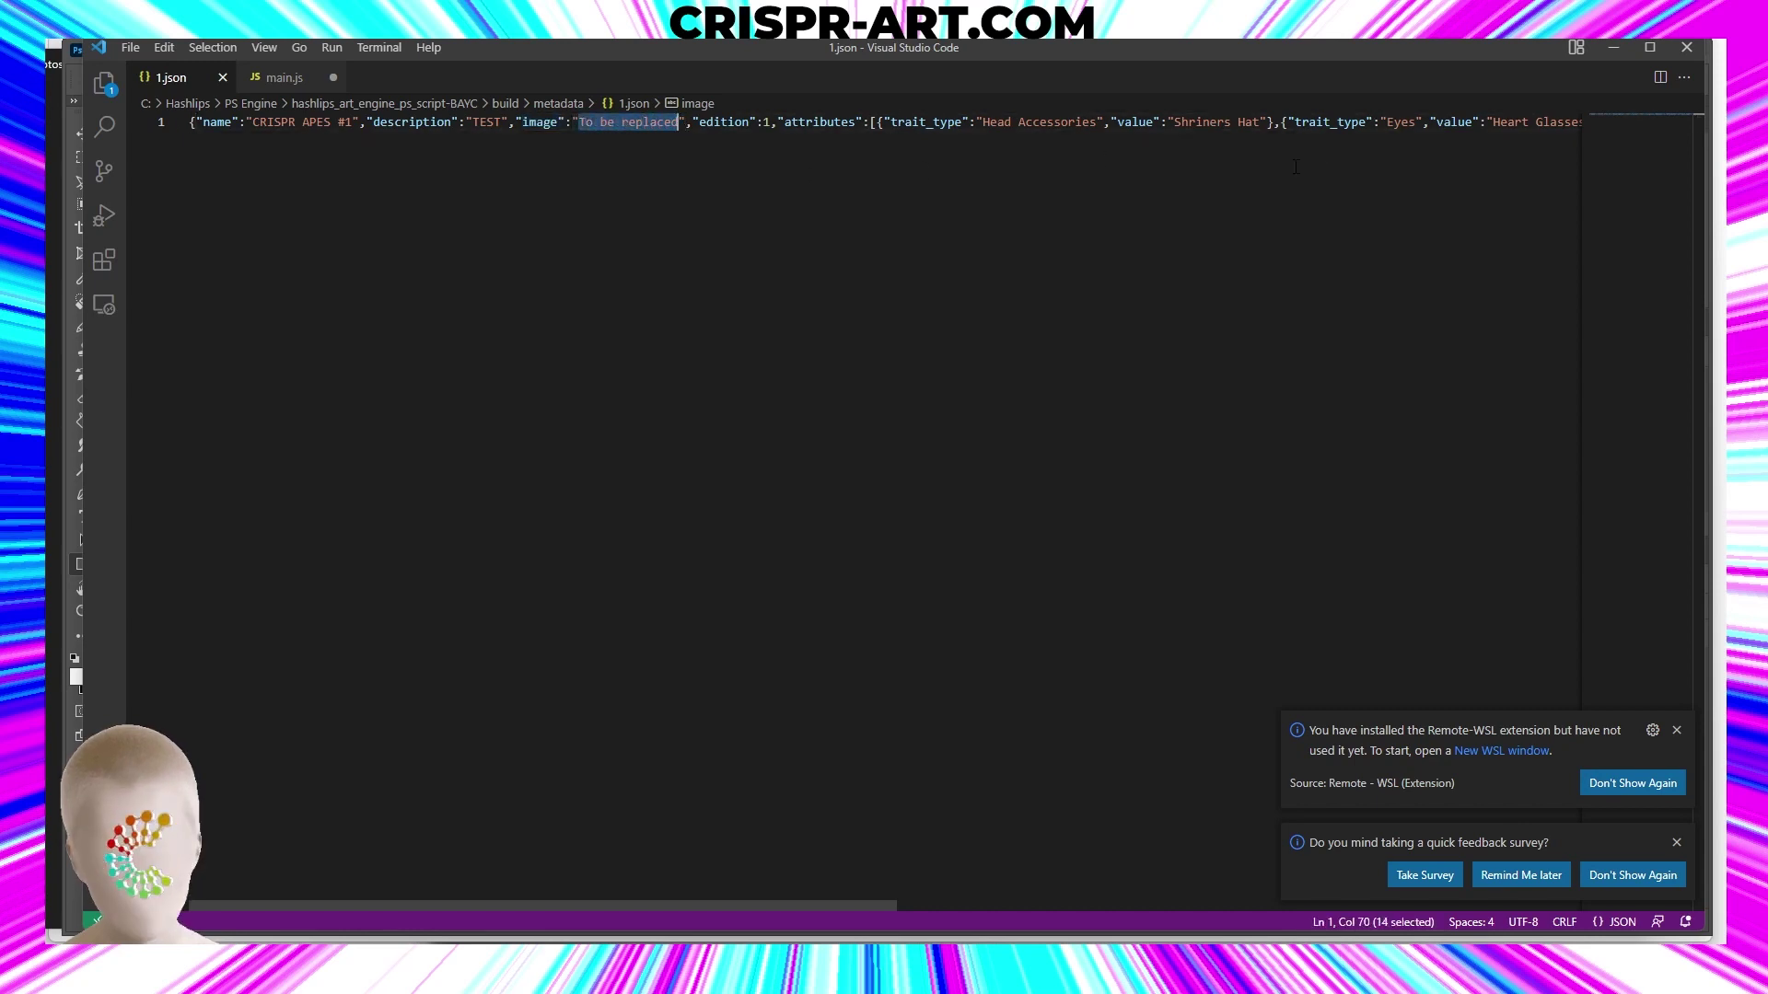
Minimize VS Code, return Explorer to the build folder, and bring Photoshop forward.
click(1611, 51)
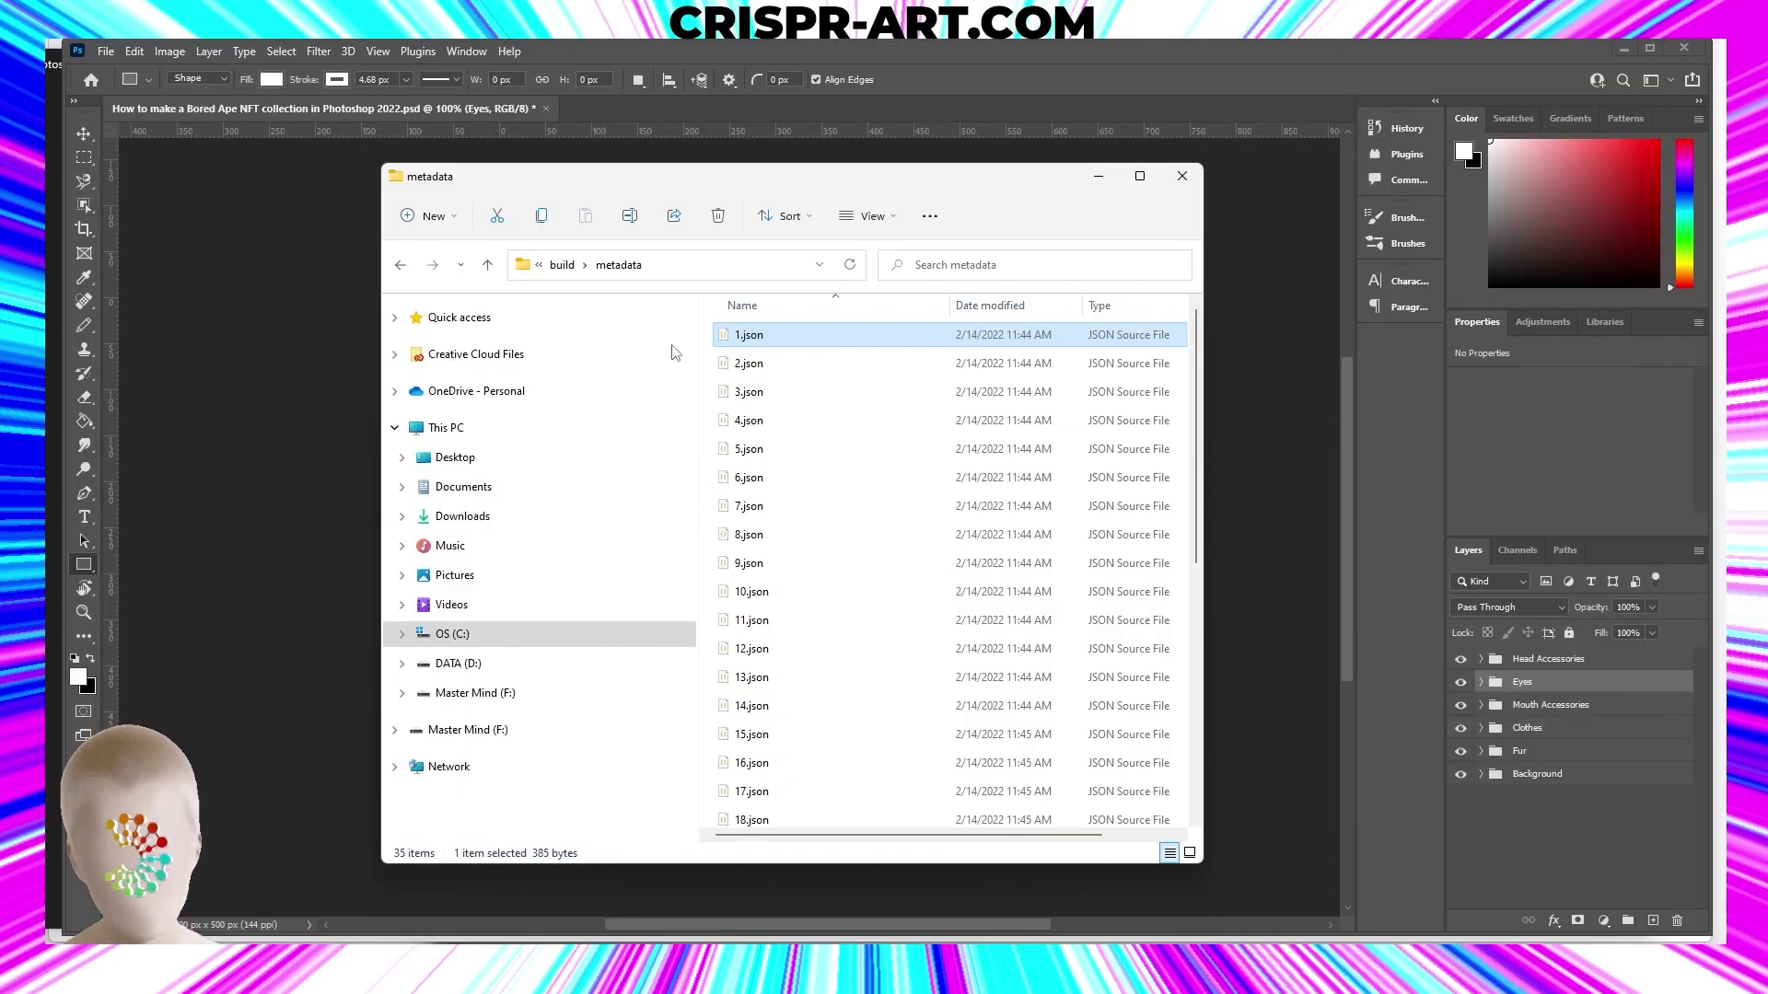
click(401, 266)
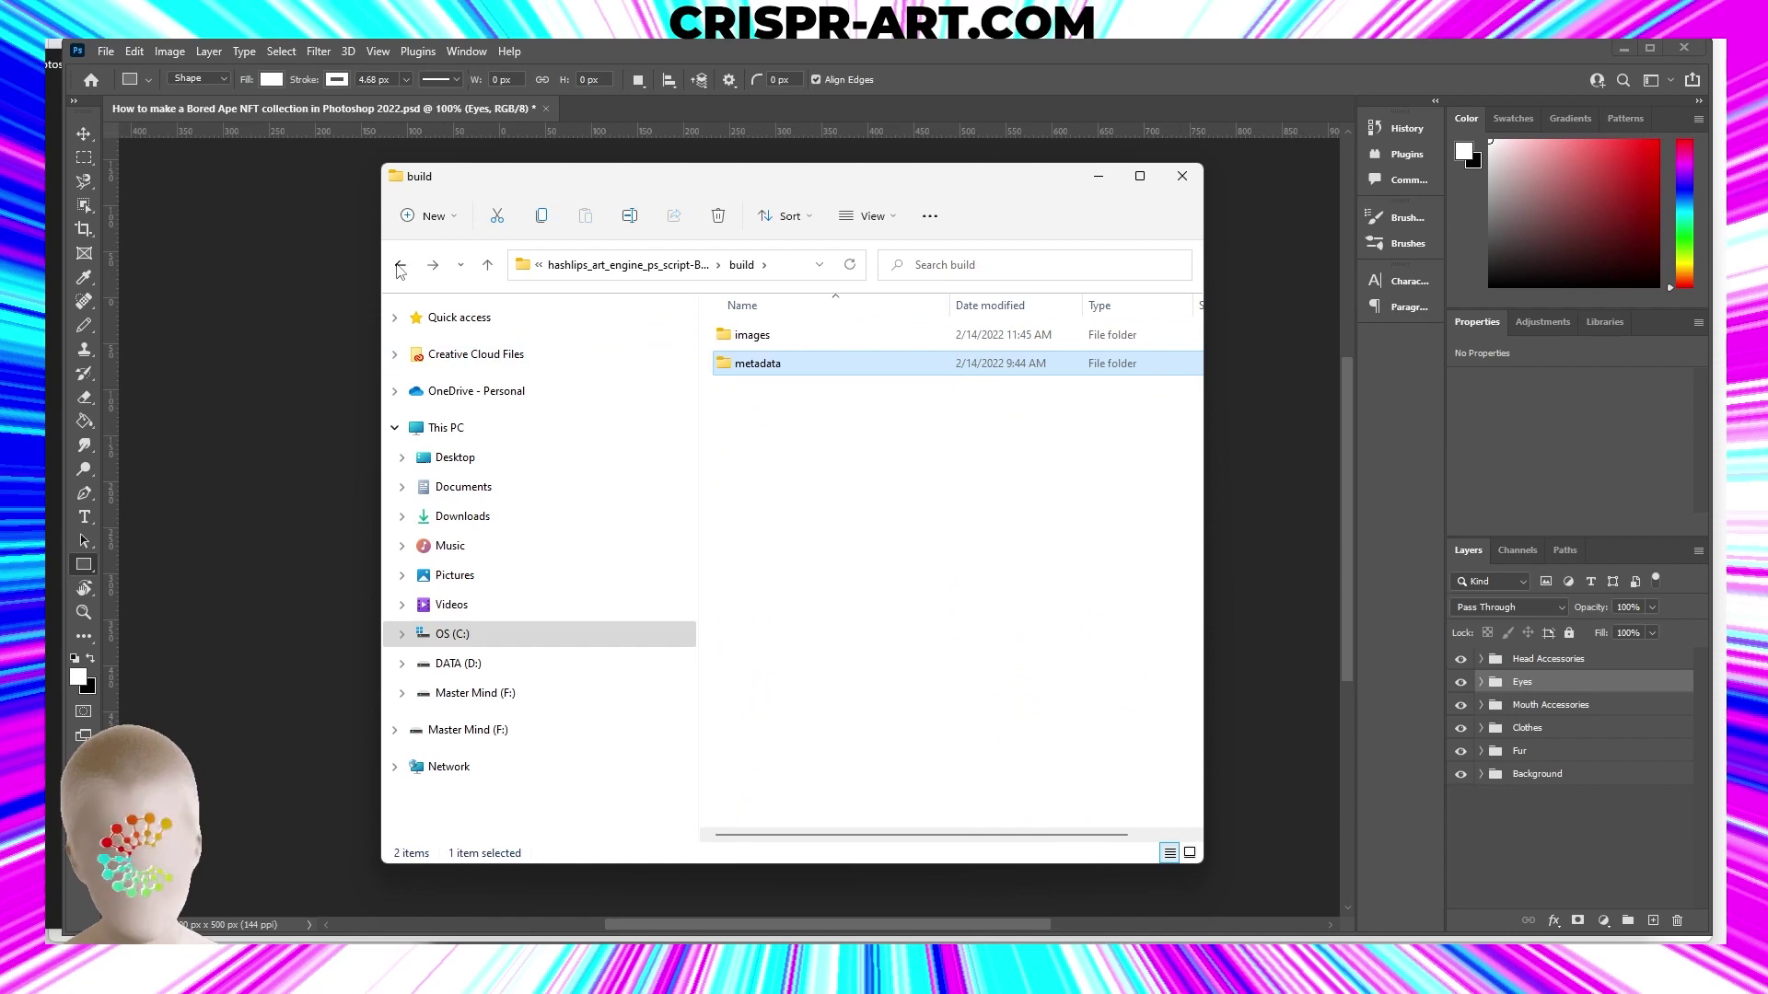
click(324, 265)
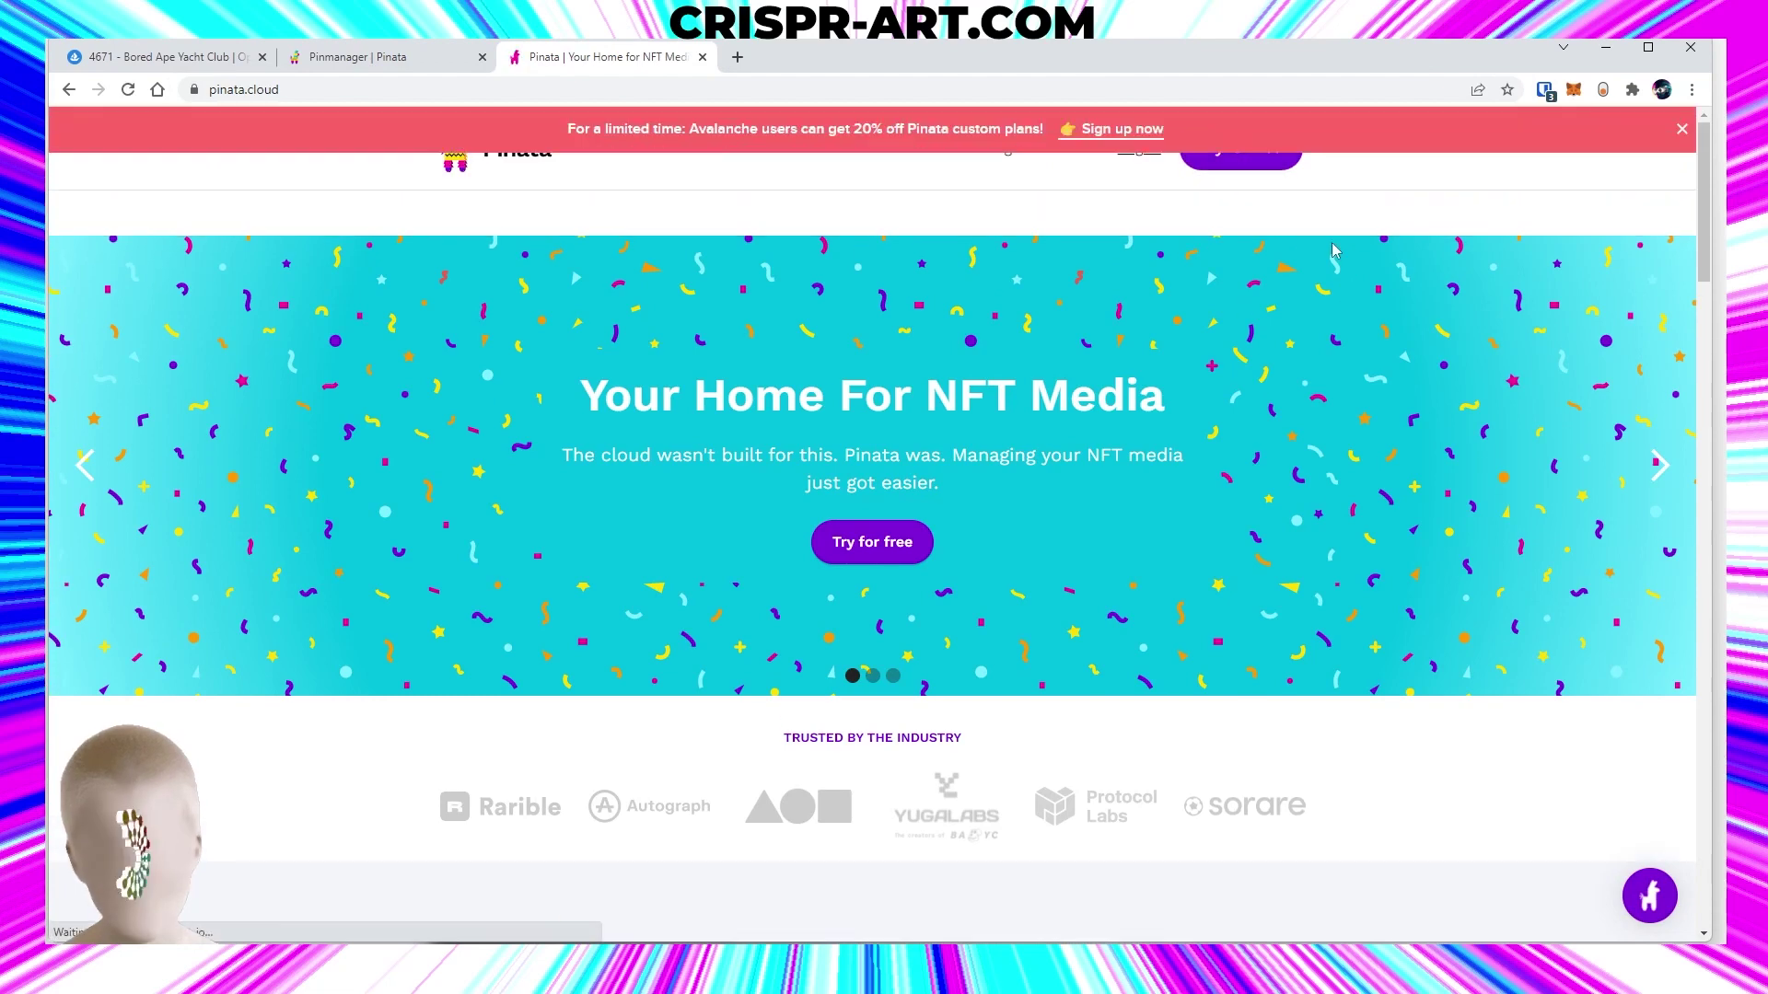
Dismiss the Pinata promo banner, switch to the Pin Manager file list, and begin an upload.
click(1673, 139)
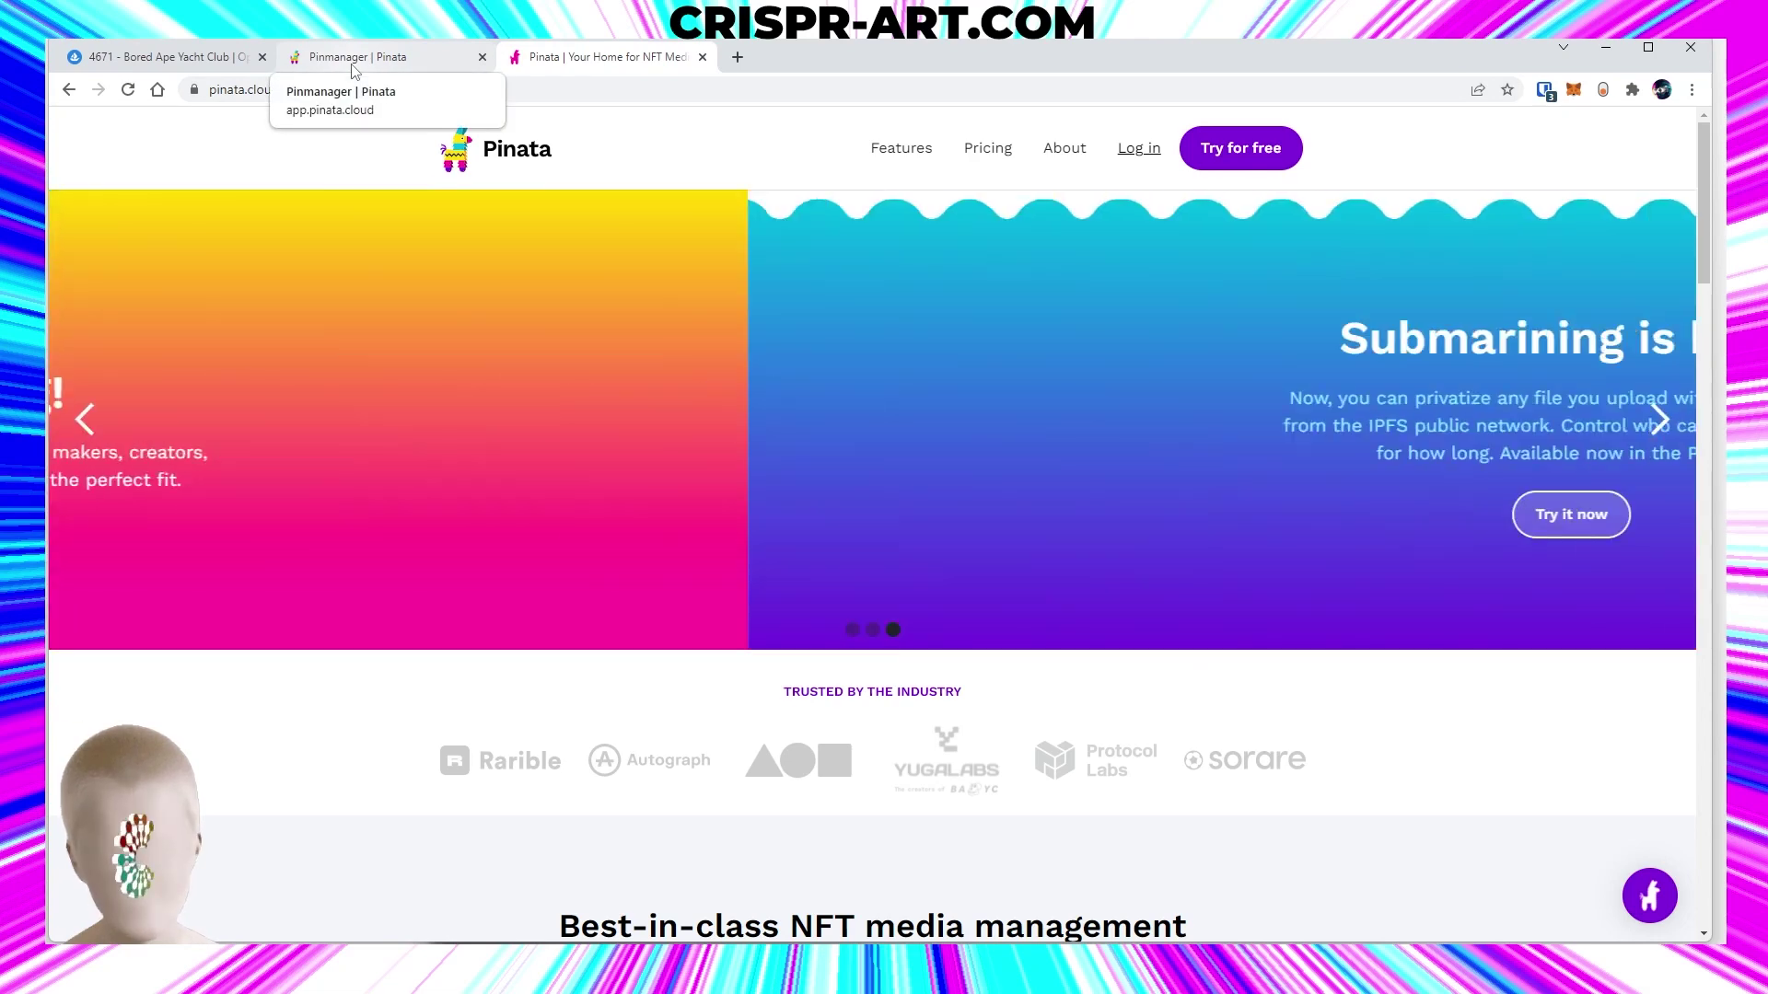
click(354, 71)
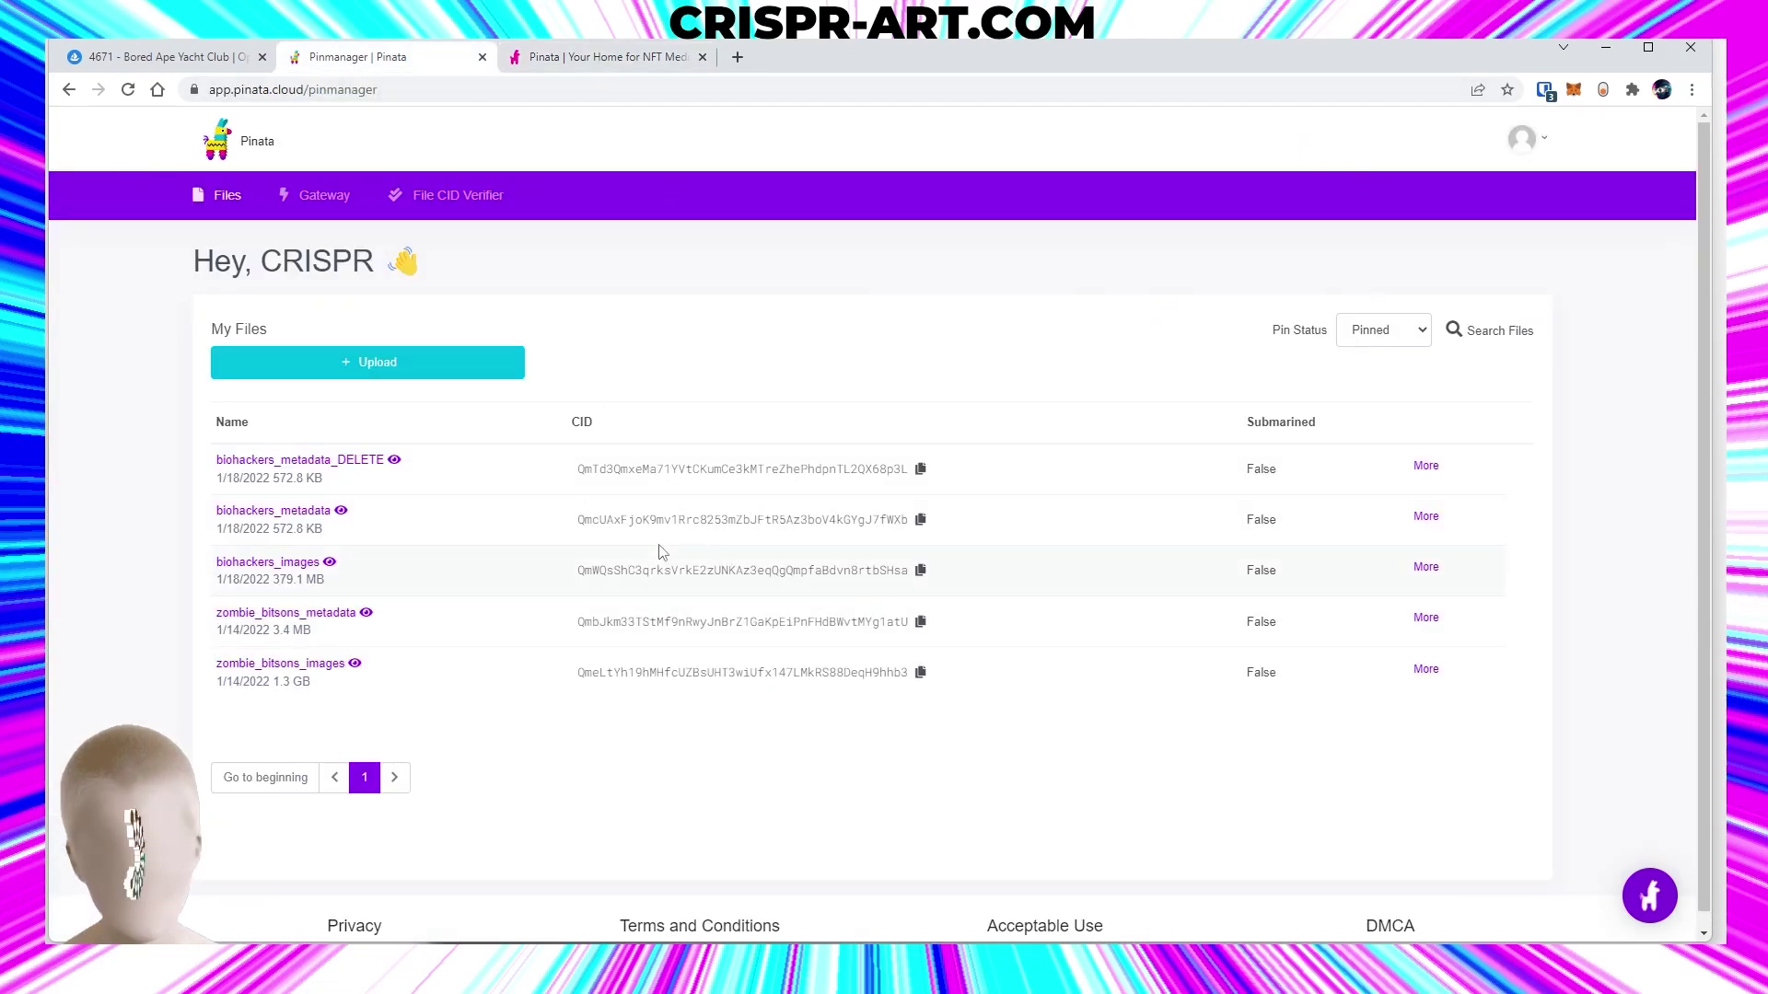
click(373, 369)
Choose C: > Hashlips > PS Engine > hashlips_art_engine_ps_script-BAYC > build > images for folder upload.
click(287, 428)
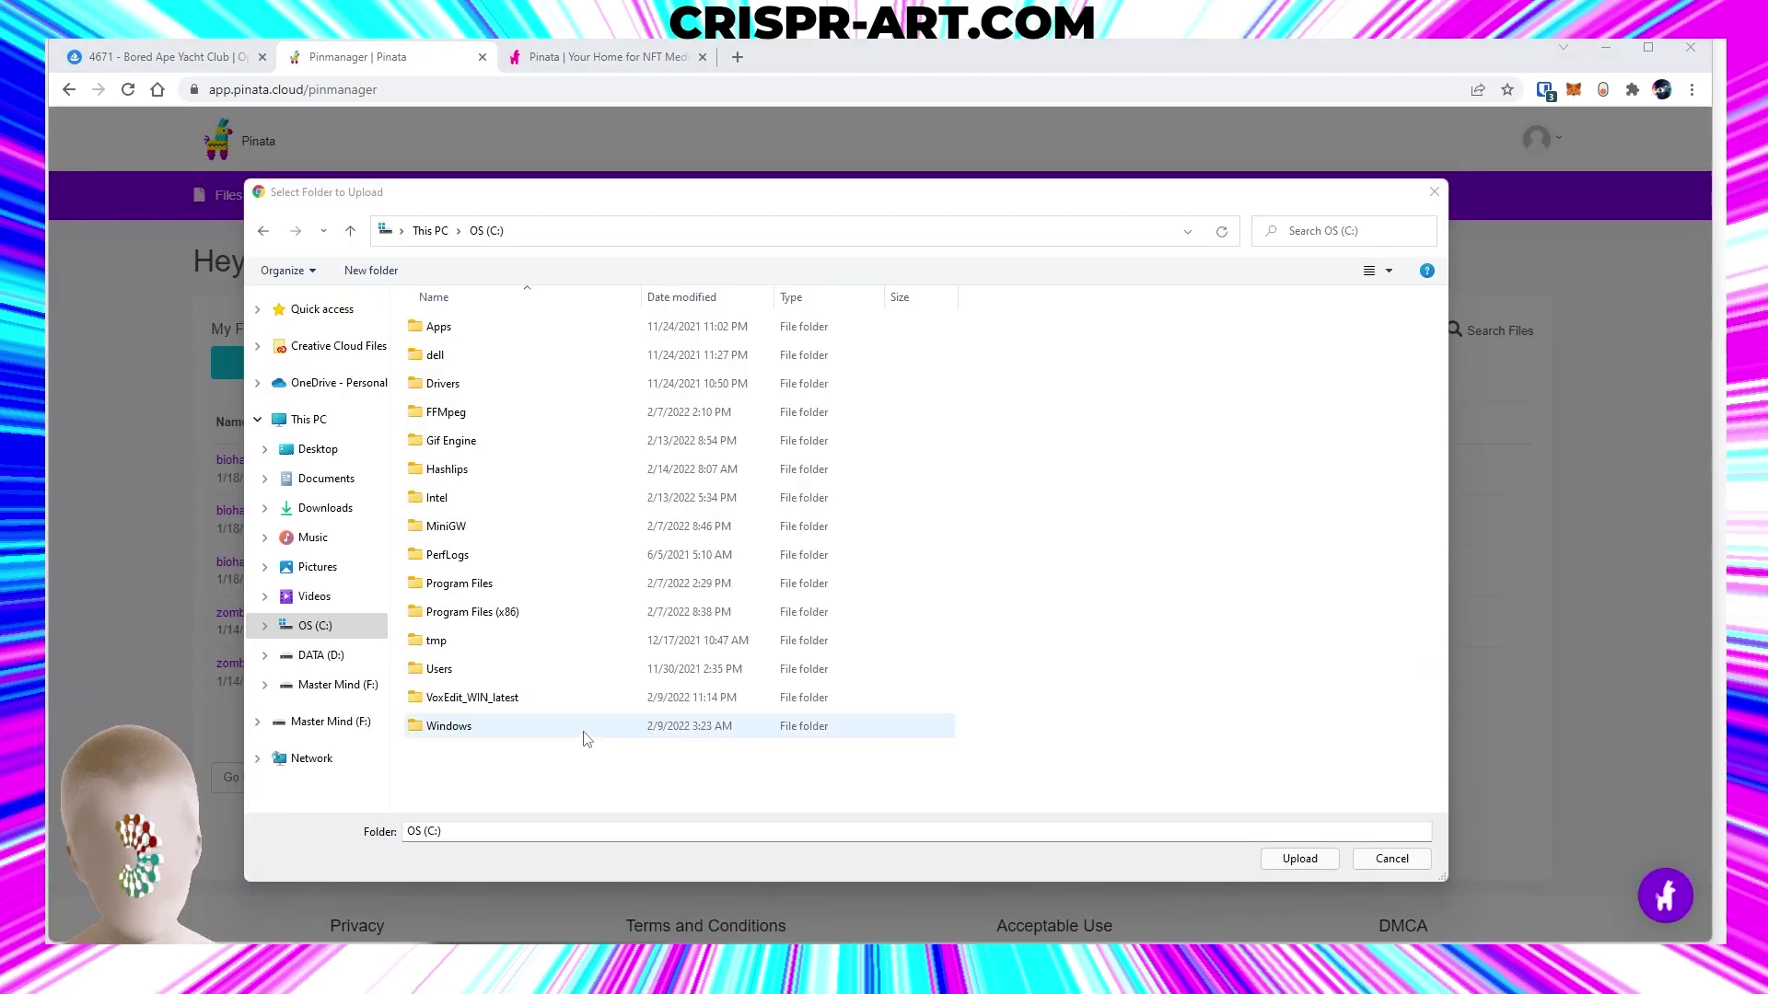
click(296, 632)
double_click(481, 471)
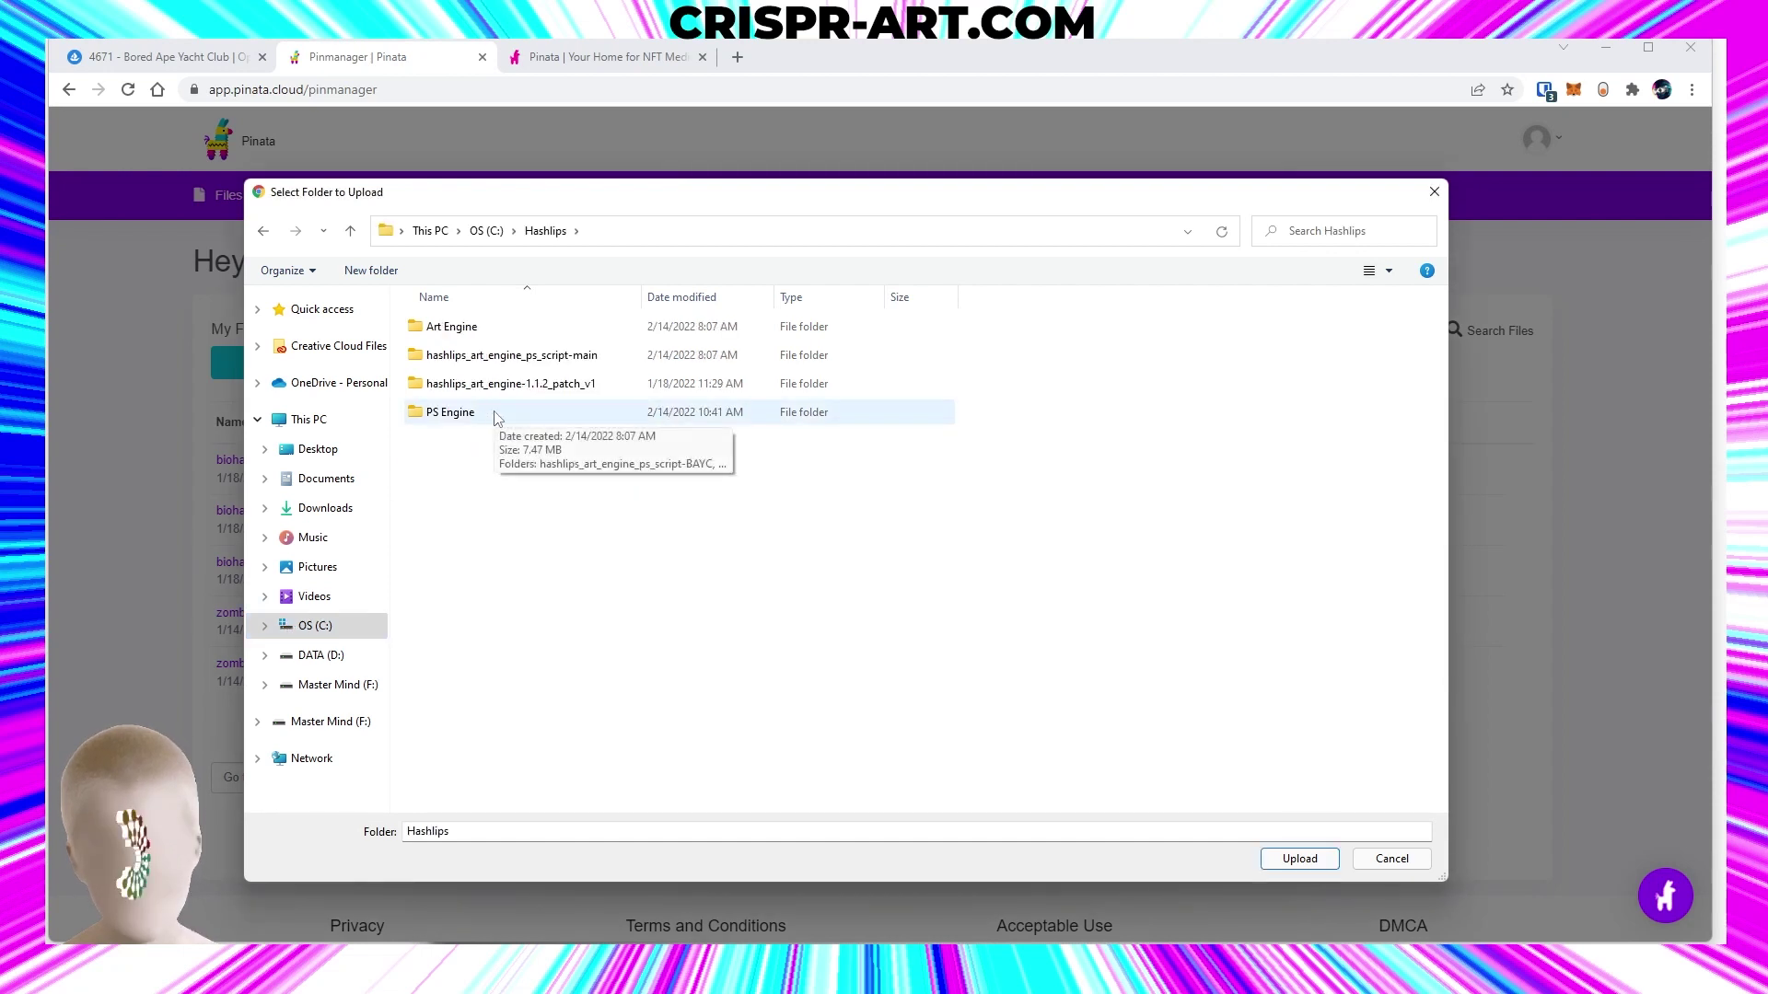
double_click(494, 416)
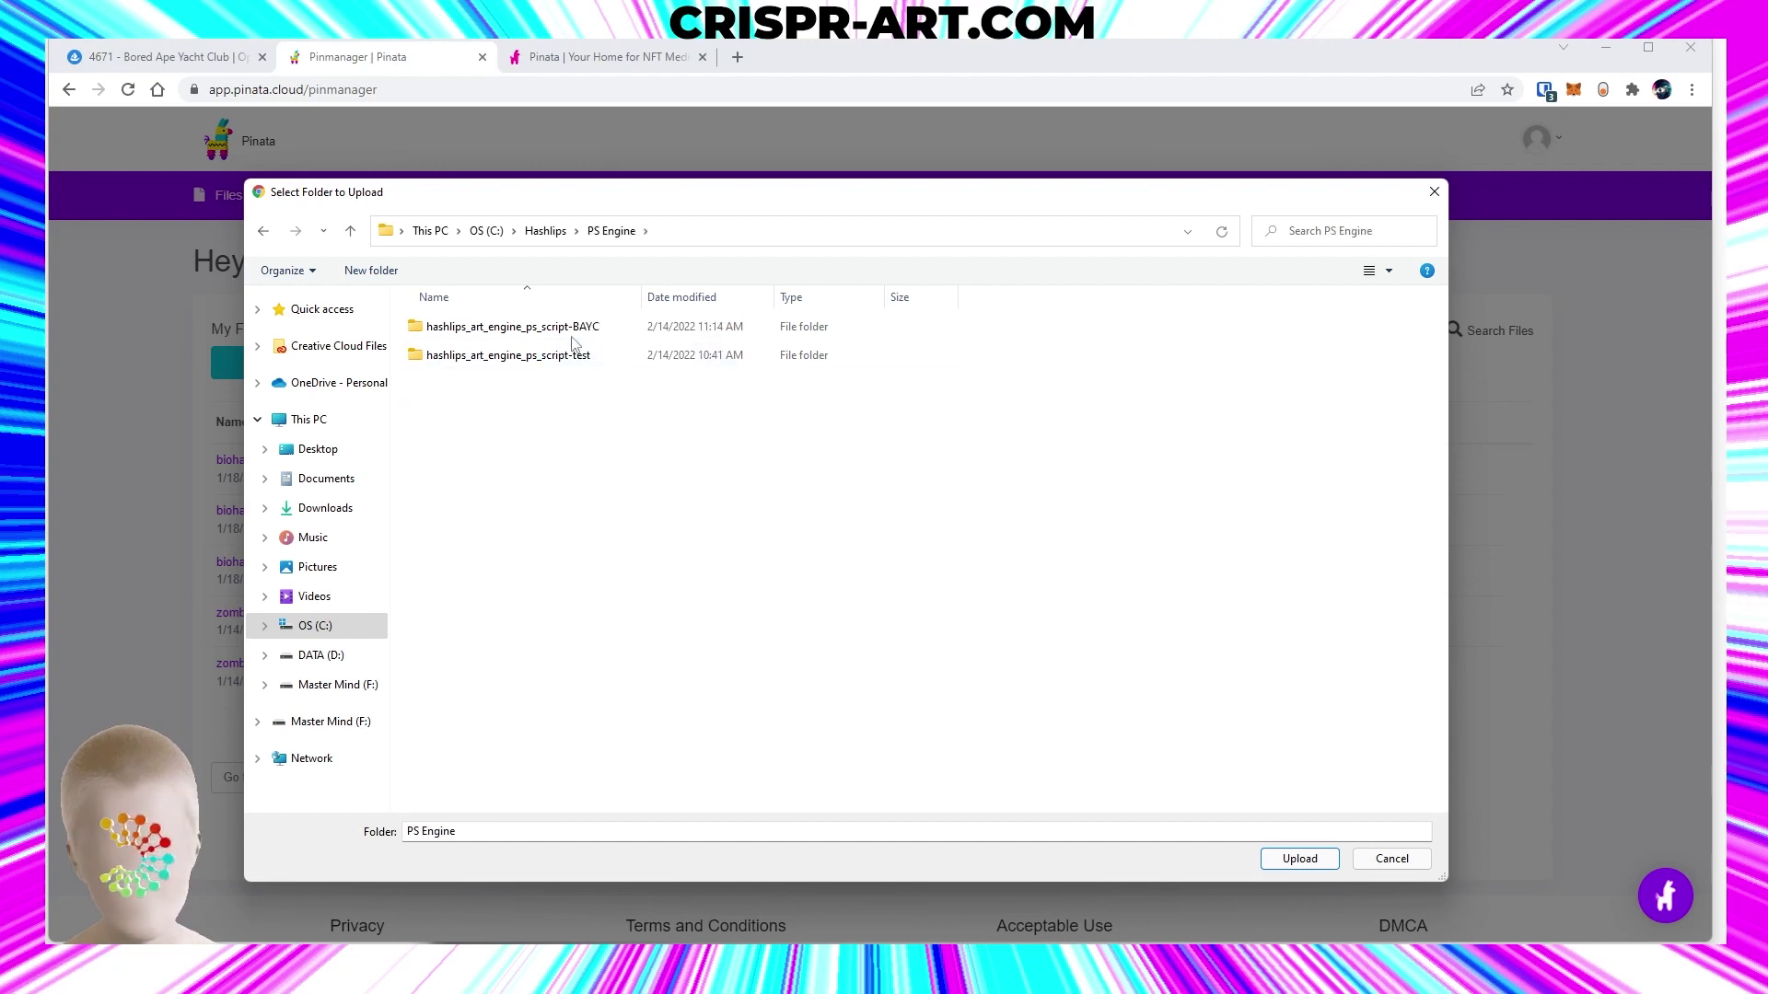
double_click(608, 336)
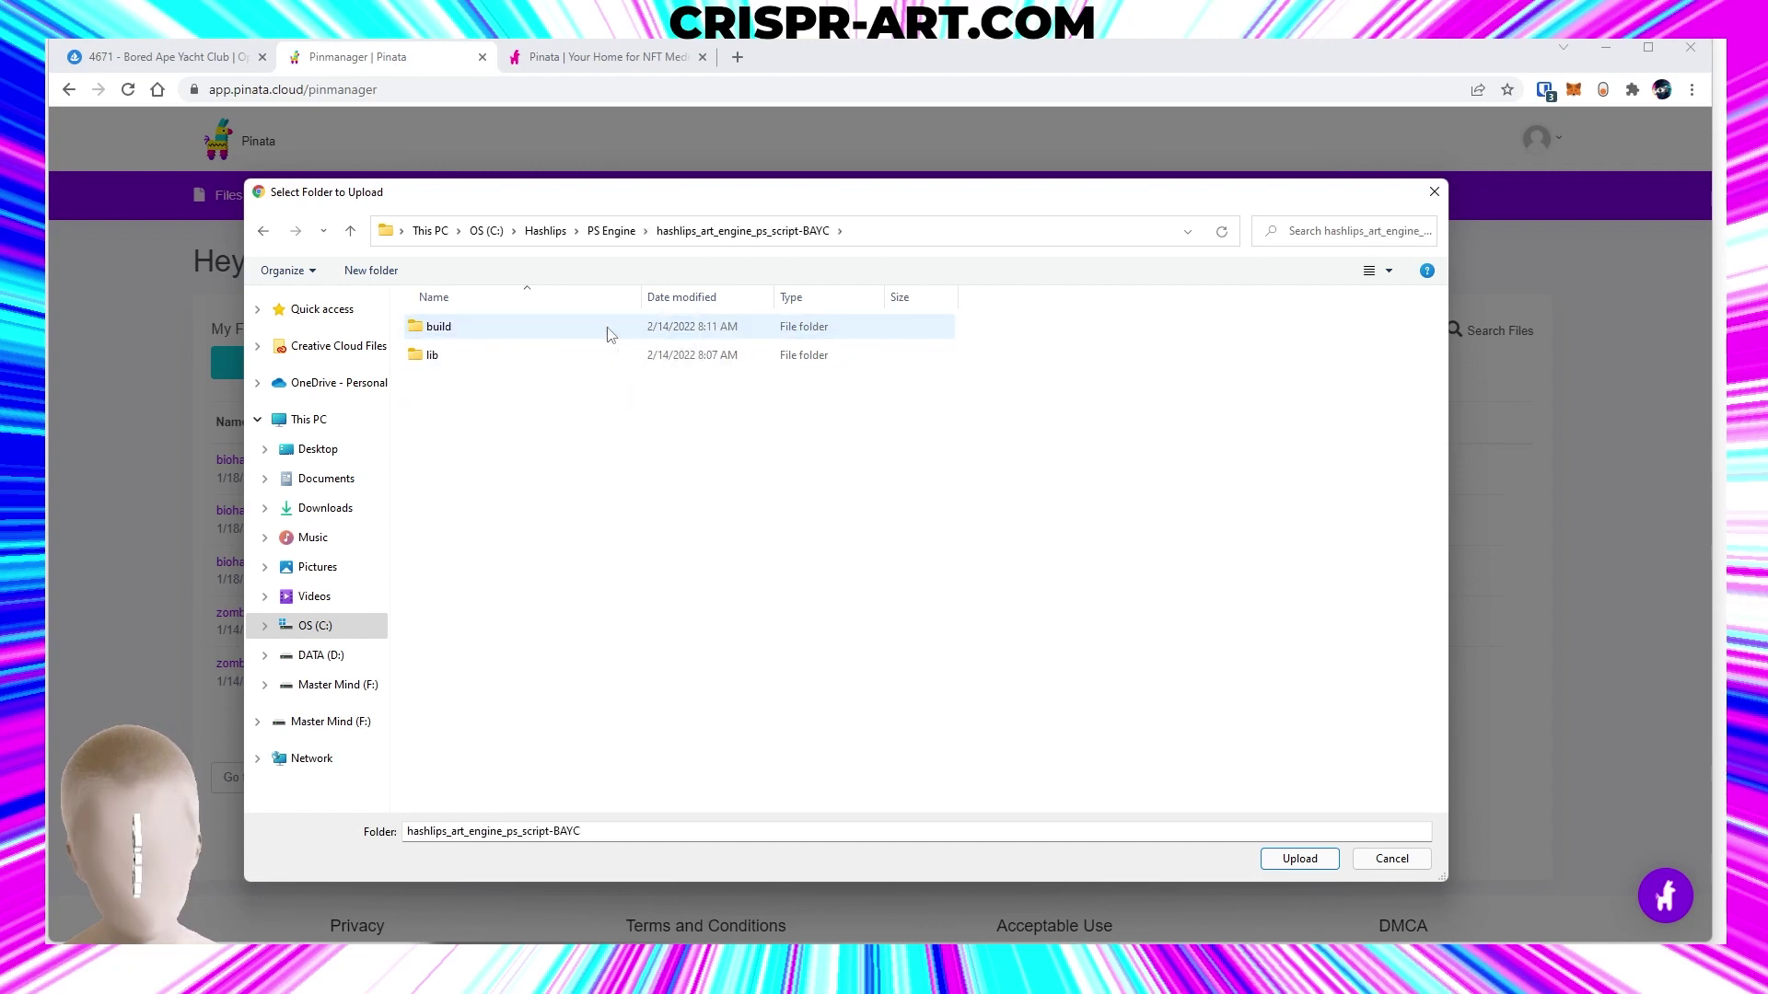
double_click(456, 334)
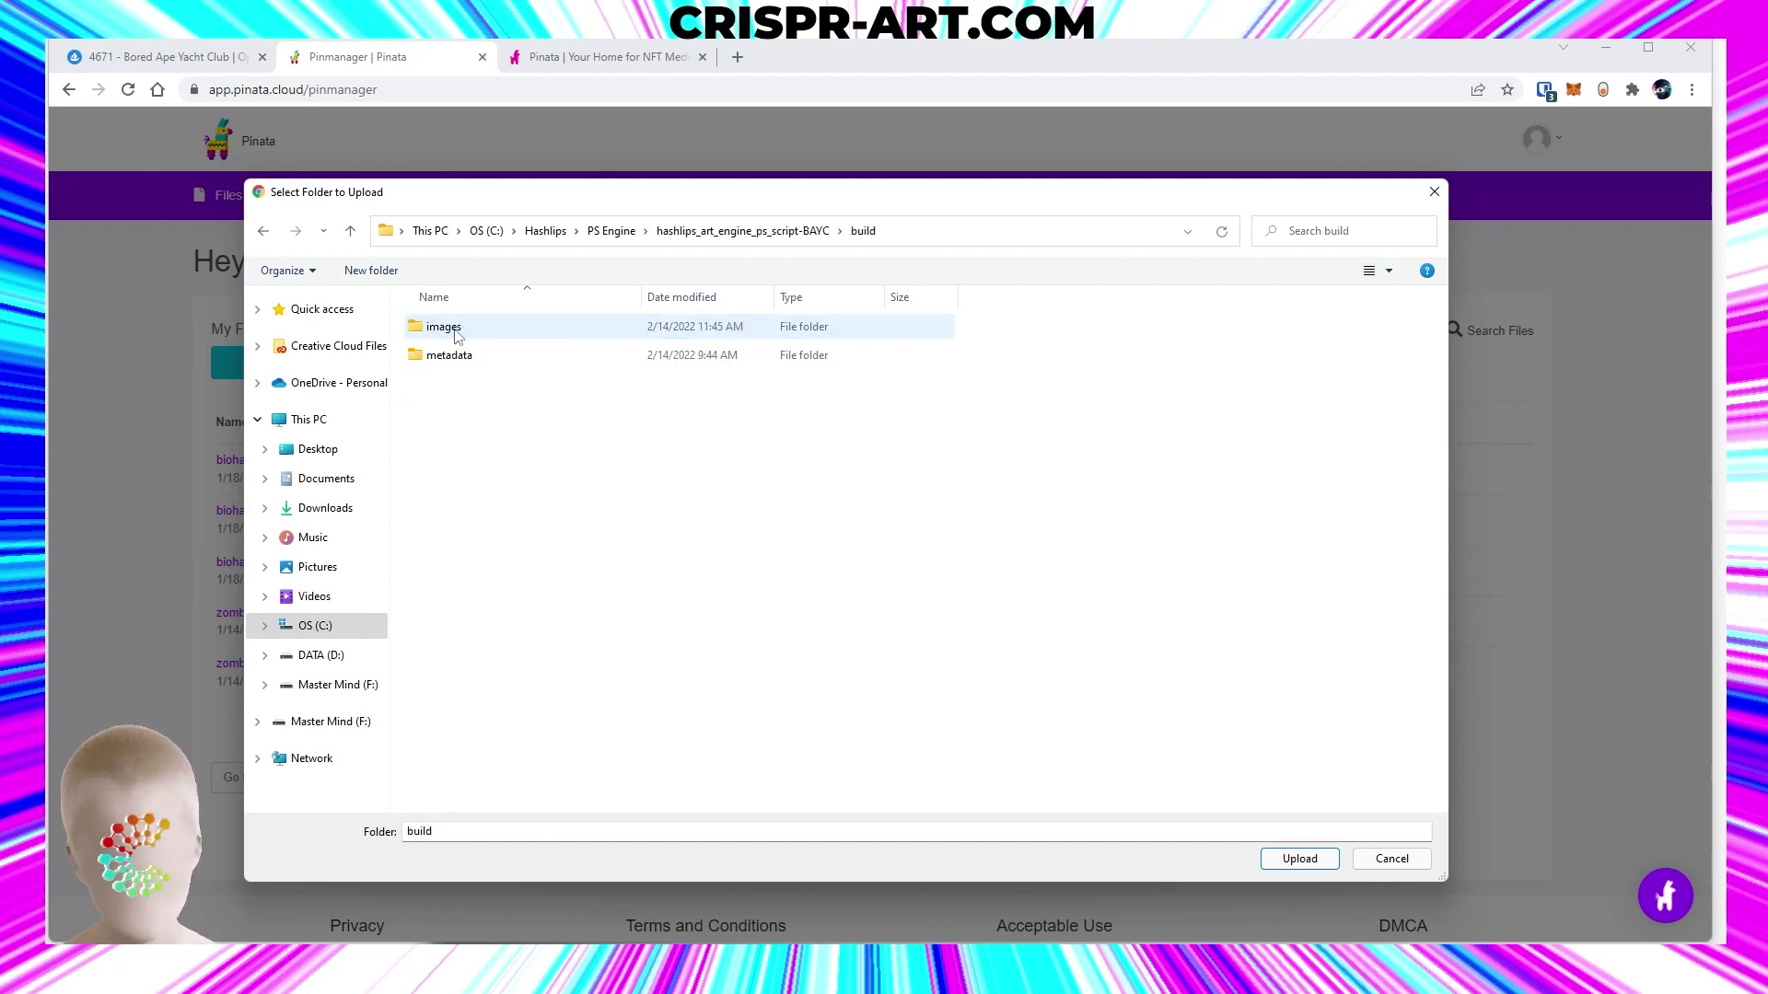
click(456, 333)
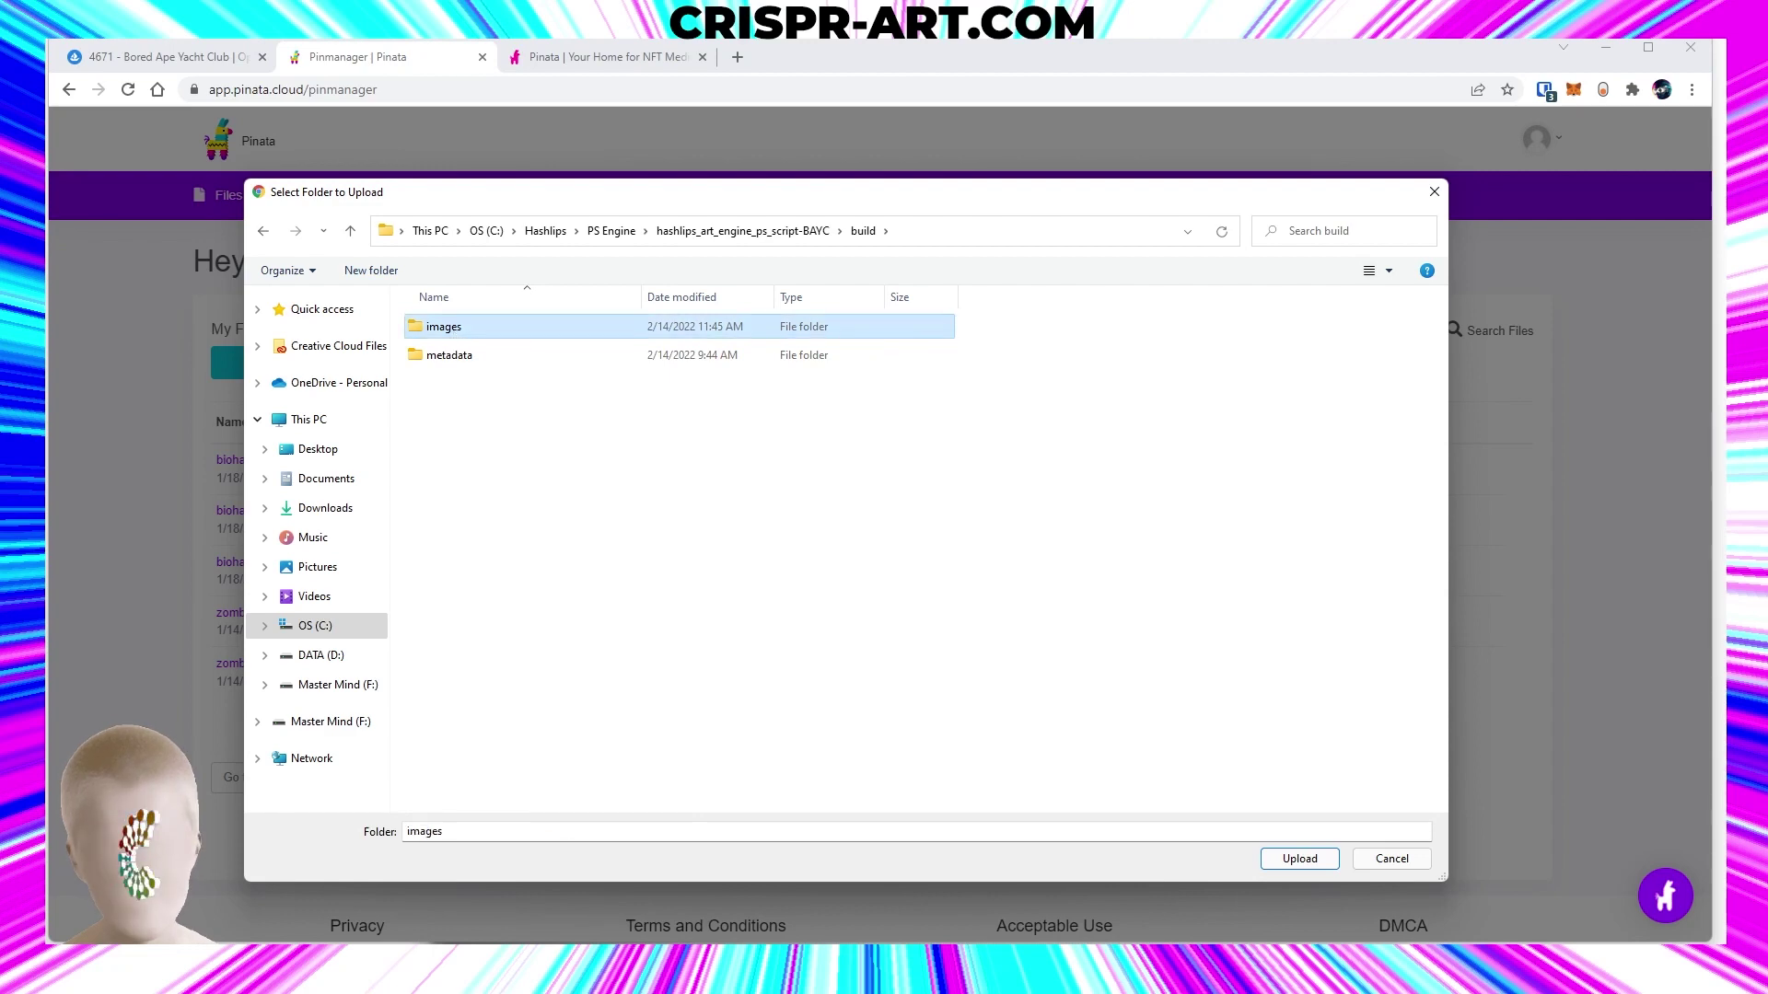
click(1293, 859)
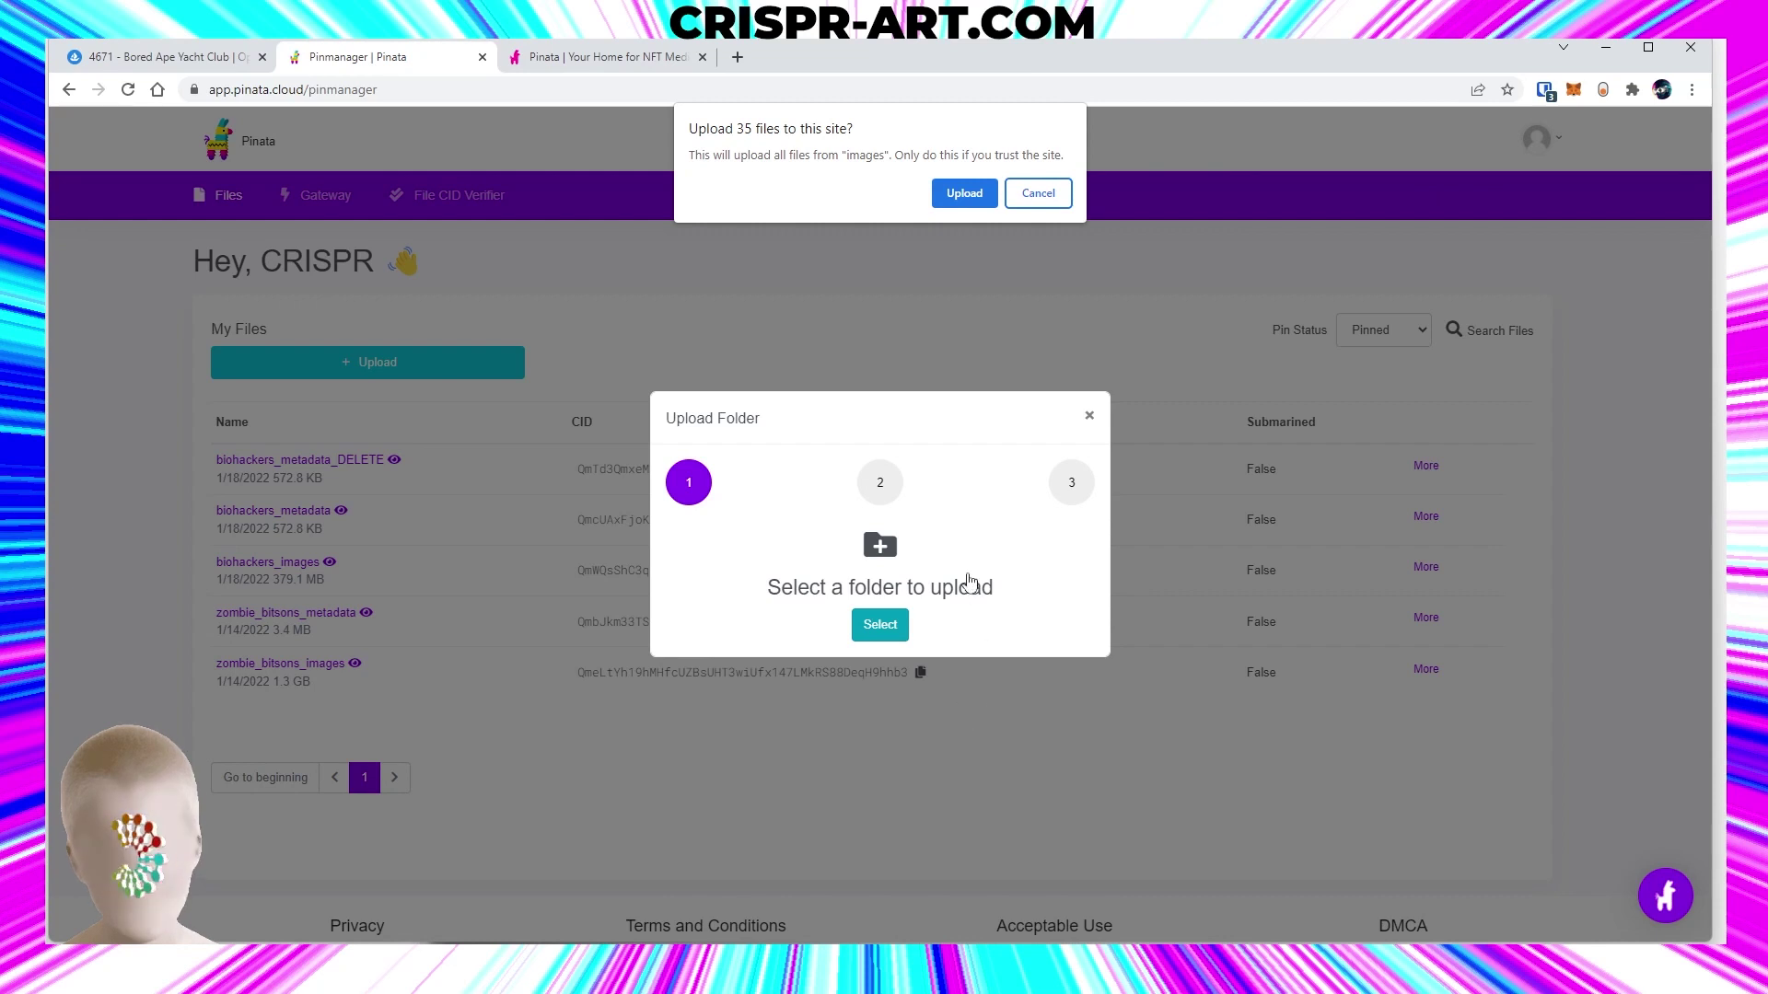
Allow the 35-file upload and name the Pinata folder crispr_ape_images.
click(962, 194)
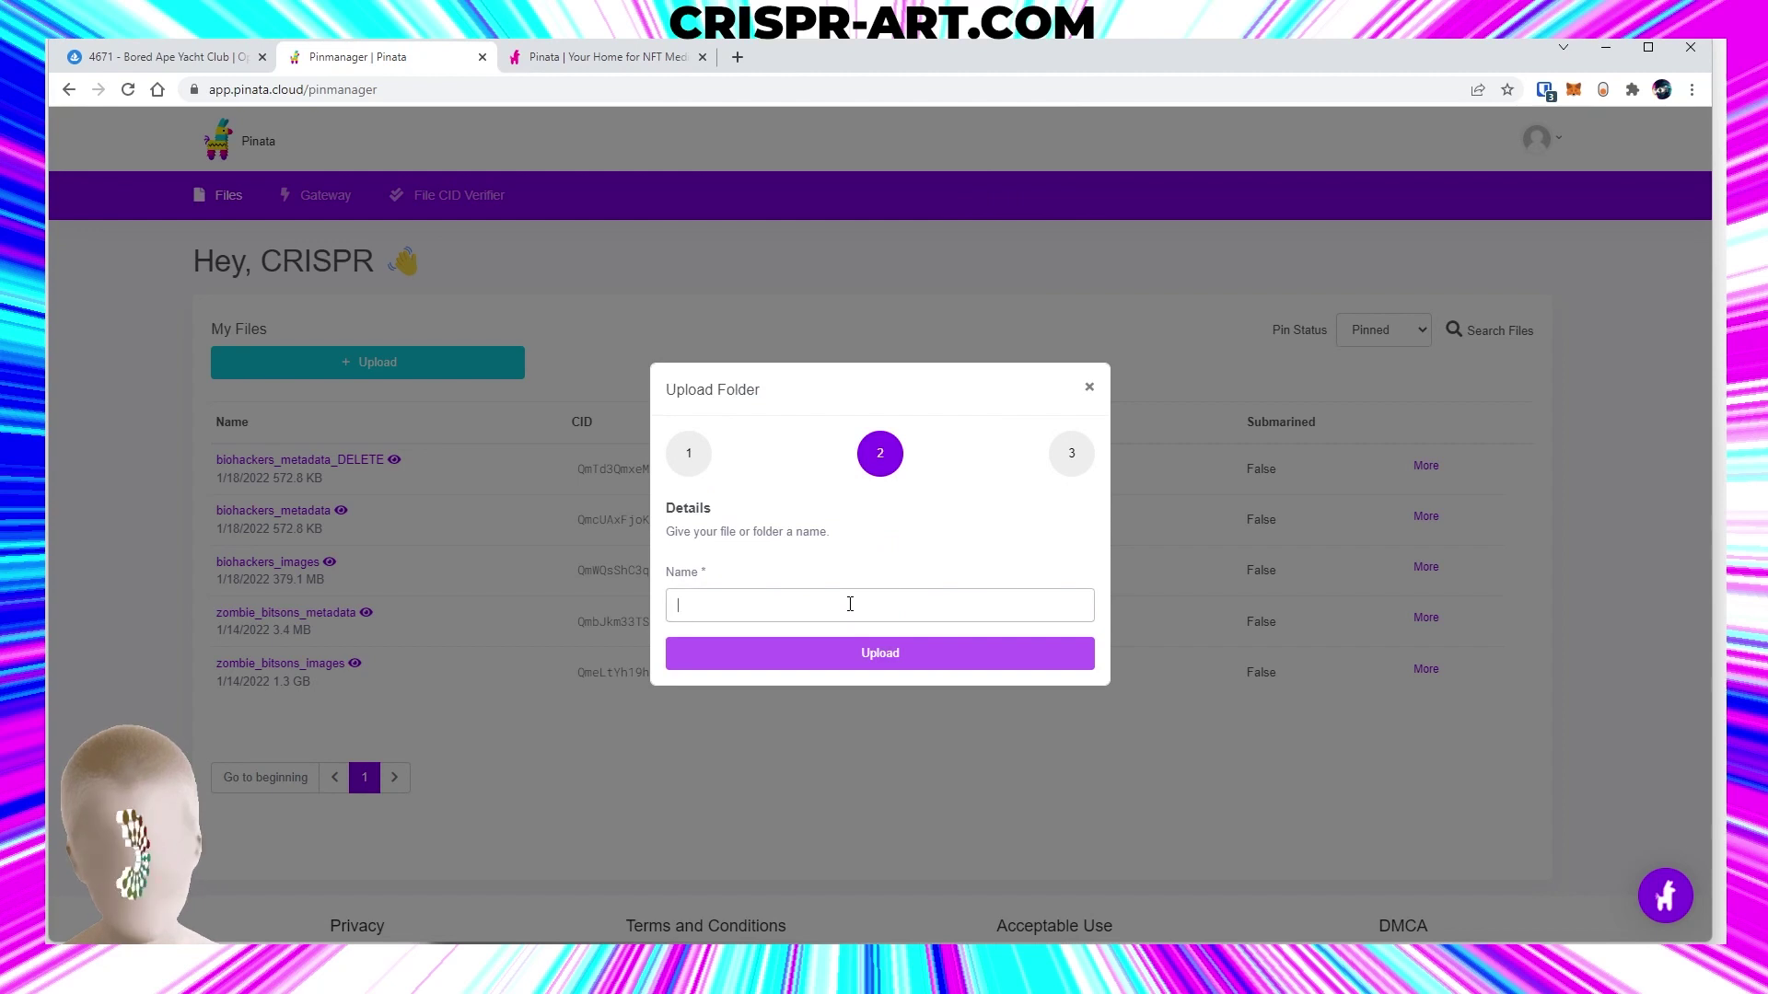
text(CRISP)
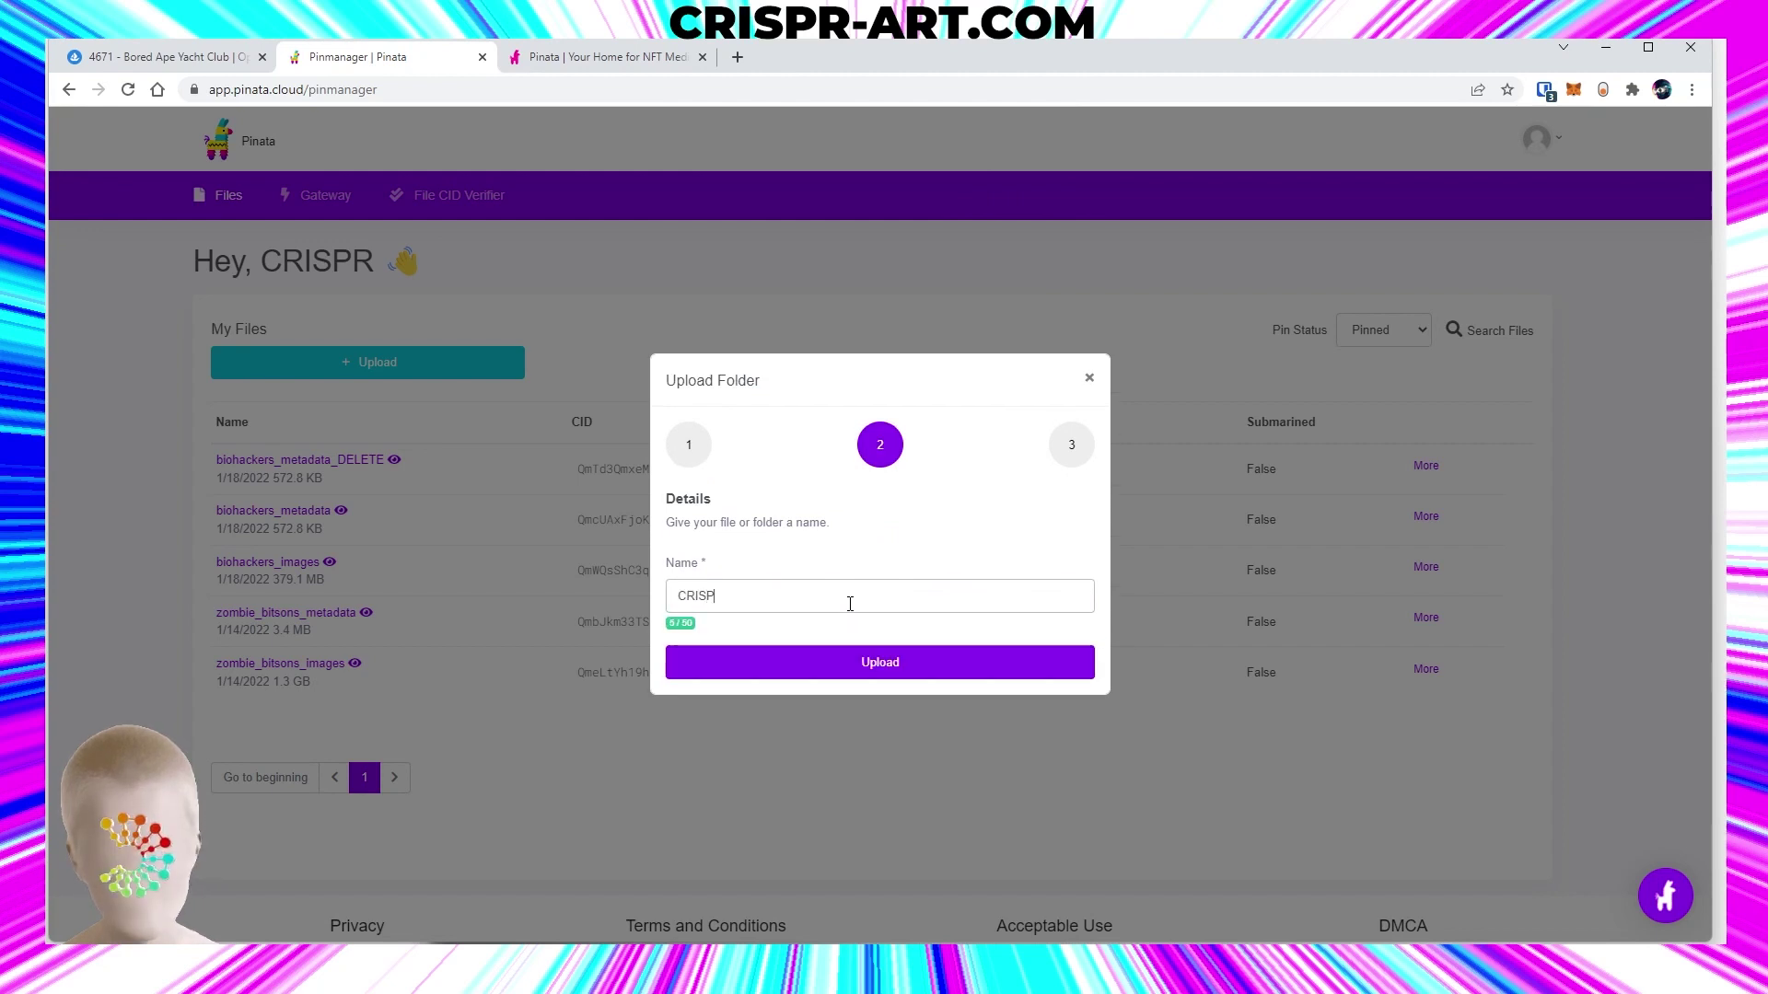
text(R APES)
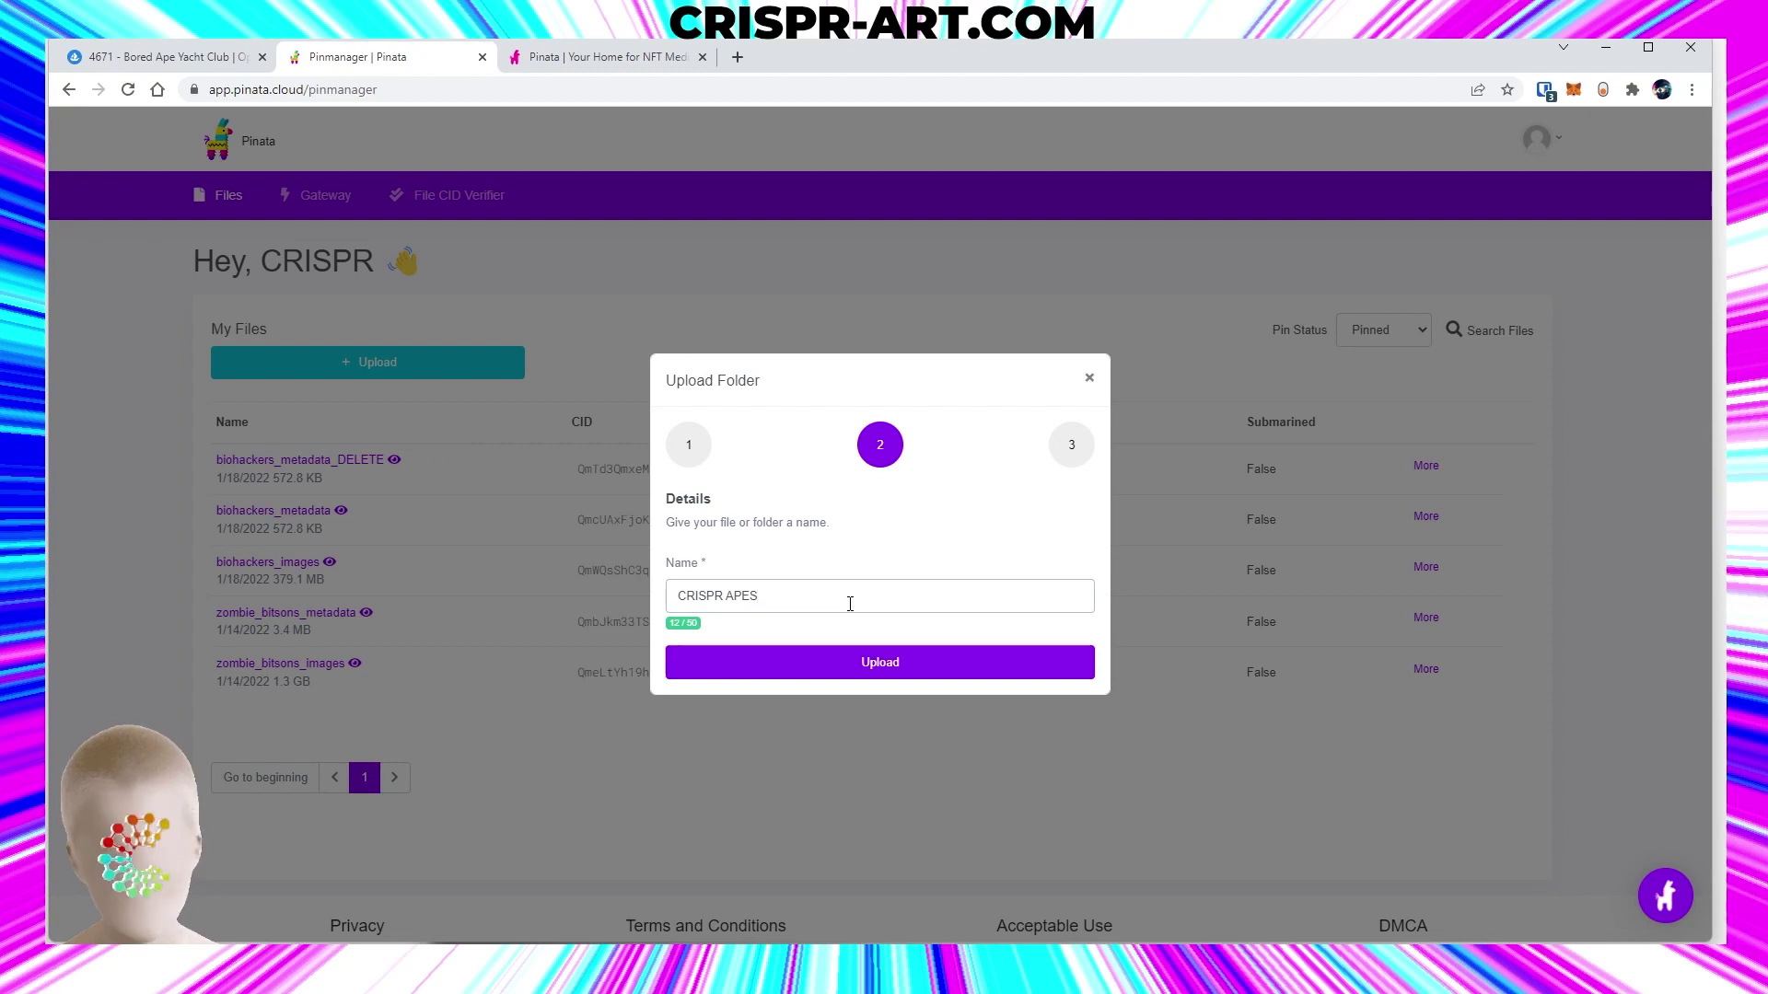
key(BackSpace)
key(BackSpace)
key(BackSpace)
key(BackSpace)
key(BackSpace)
key(BackSpace)
key(BackSpace)
key(BackSpace)
key(BackSpace)
key(BackSpace)
key(BackSpace)
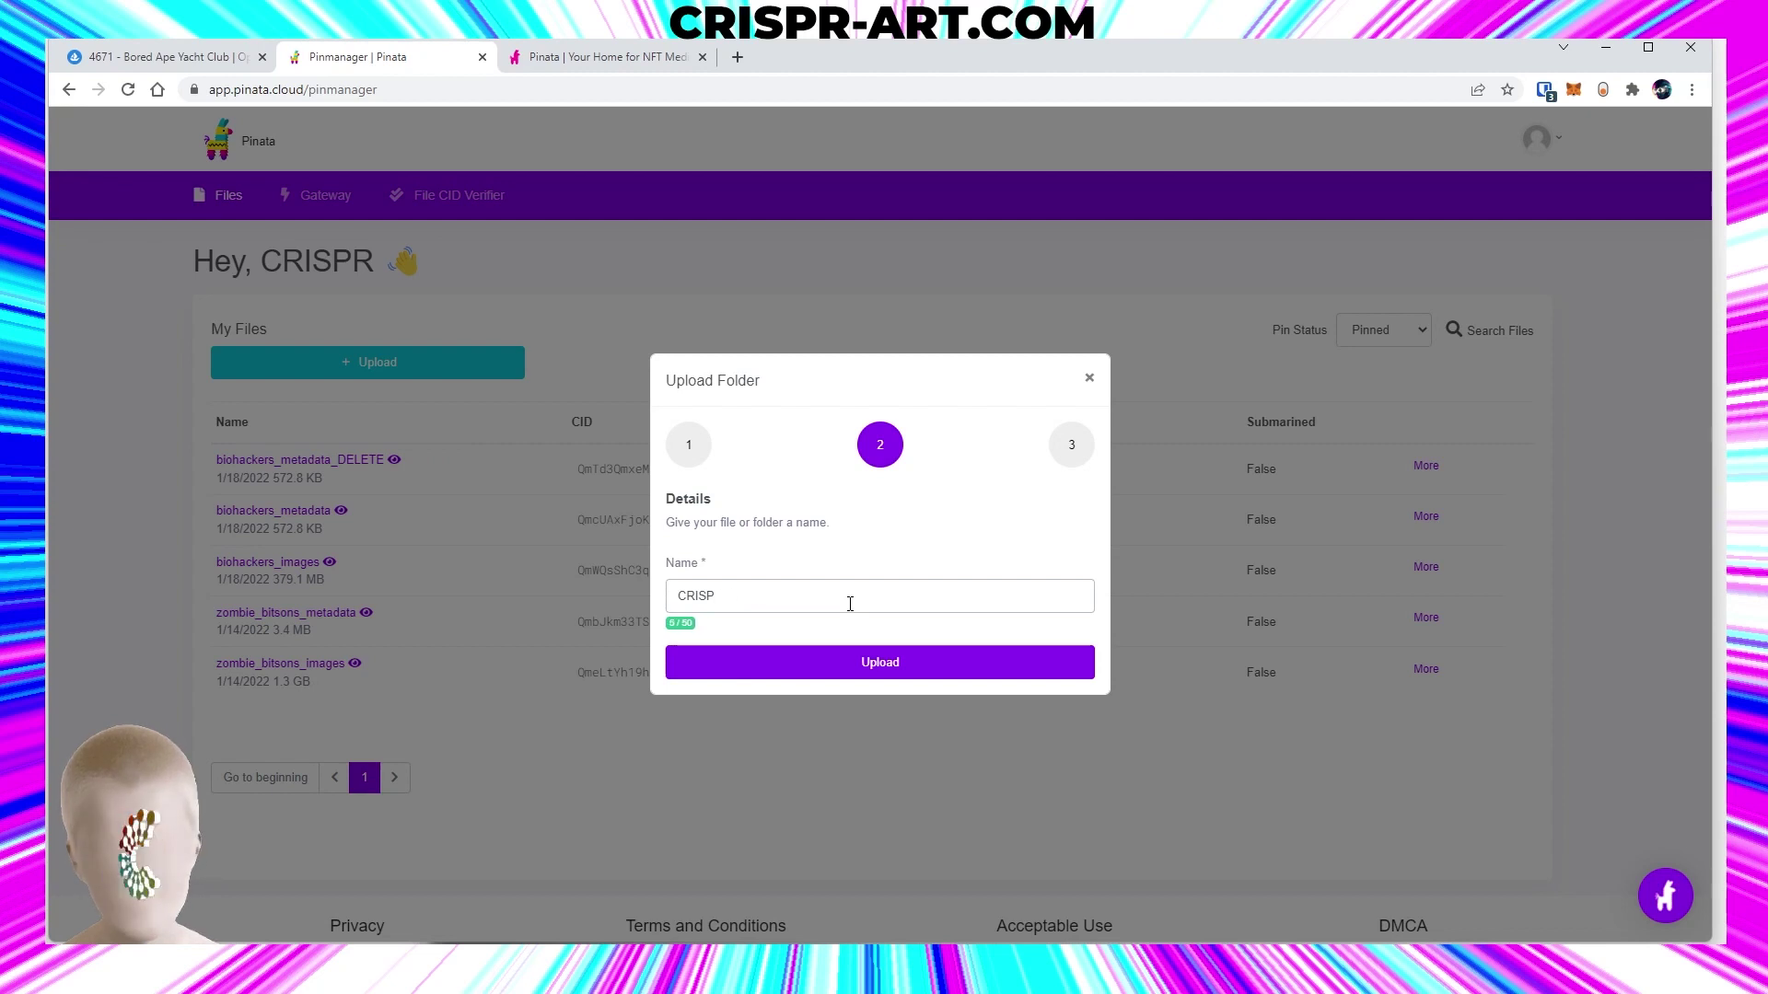
text(crispr)
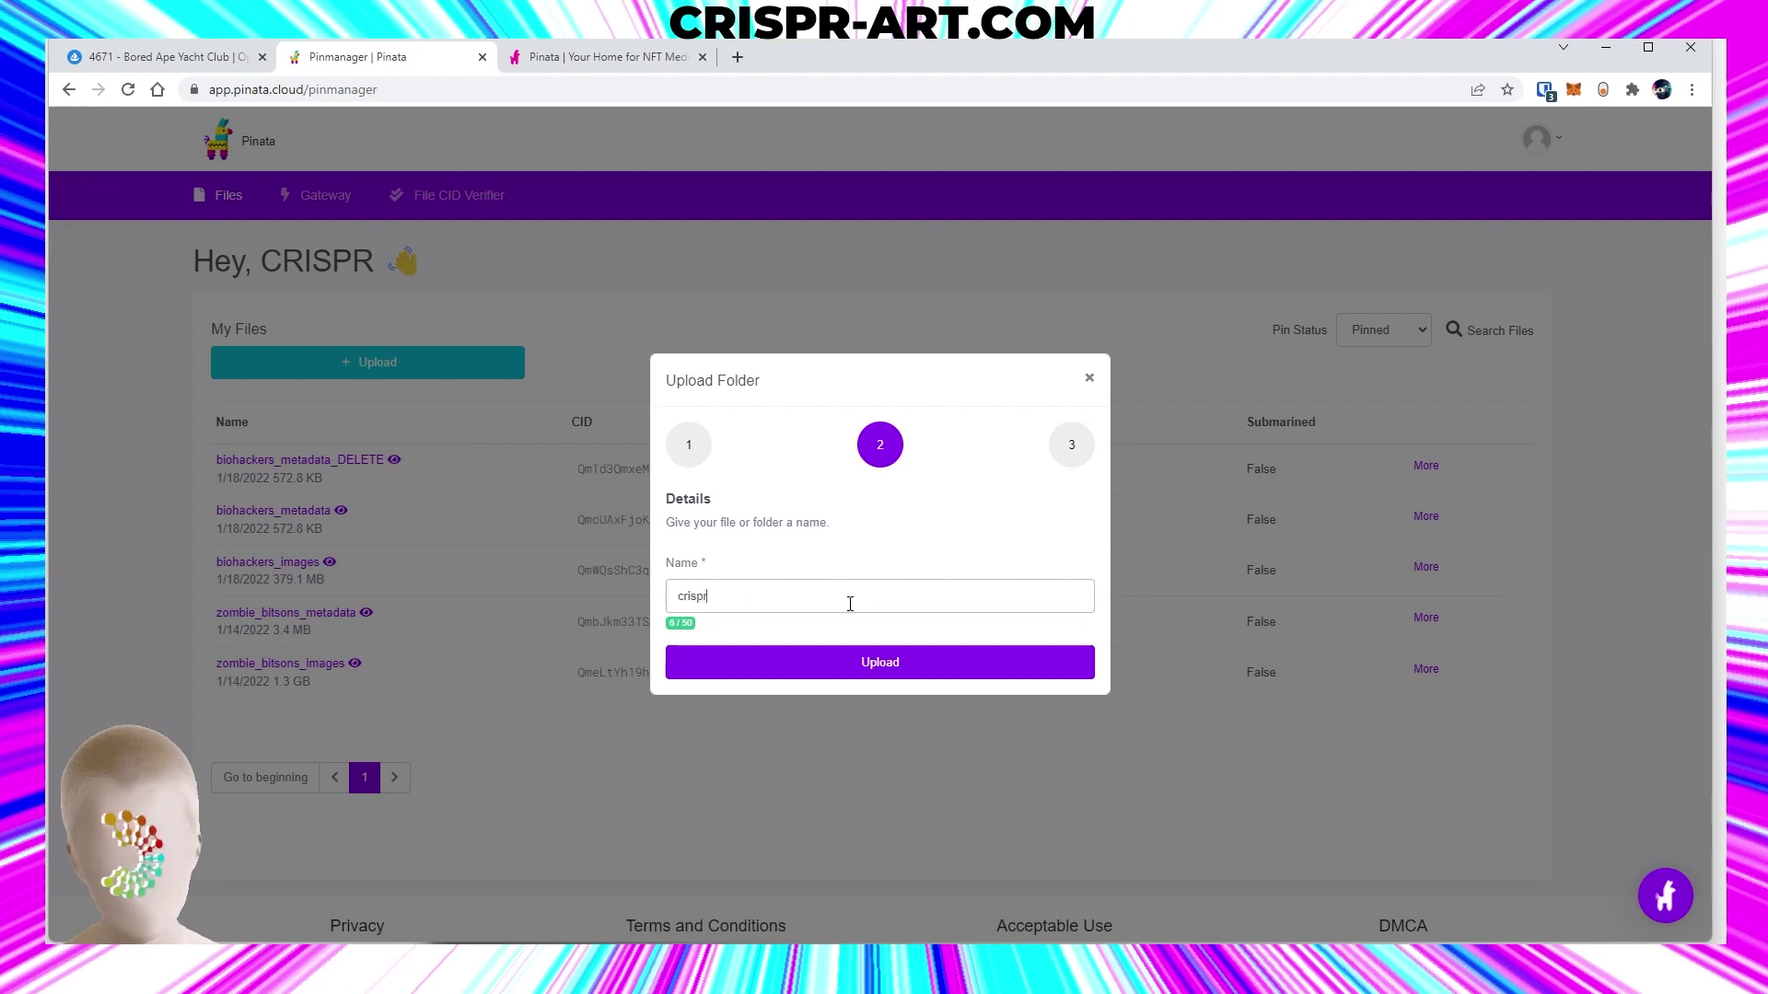
text(_ape_images)
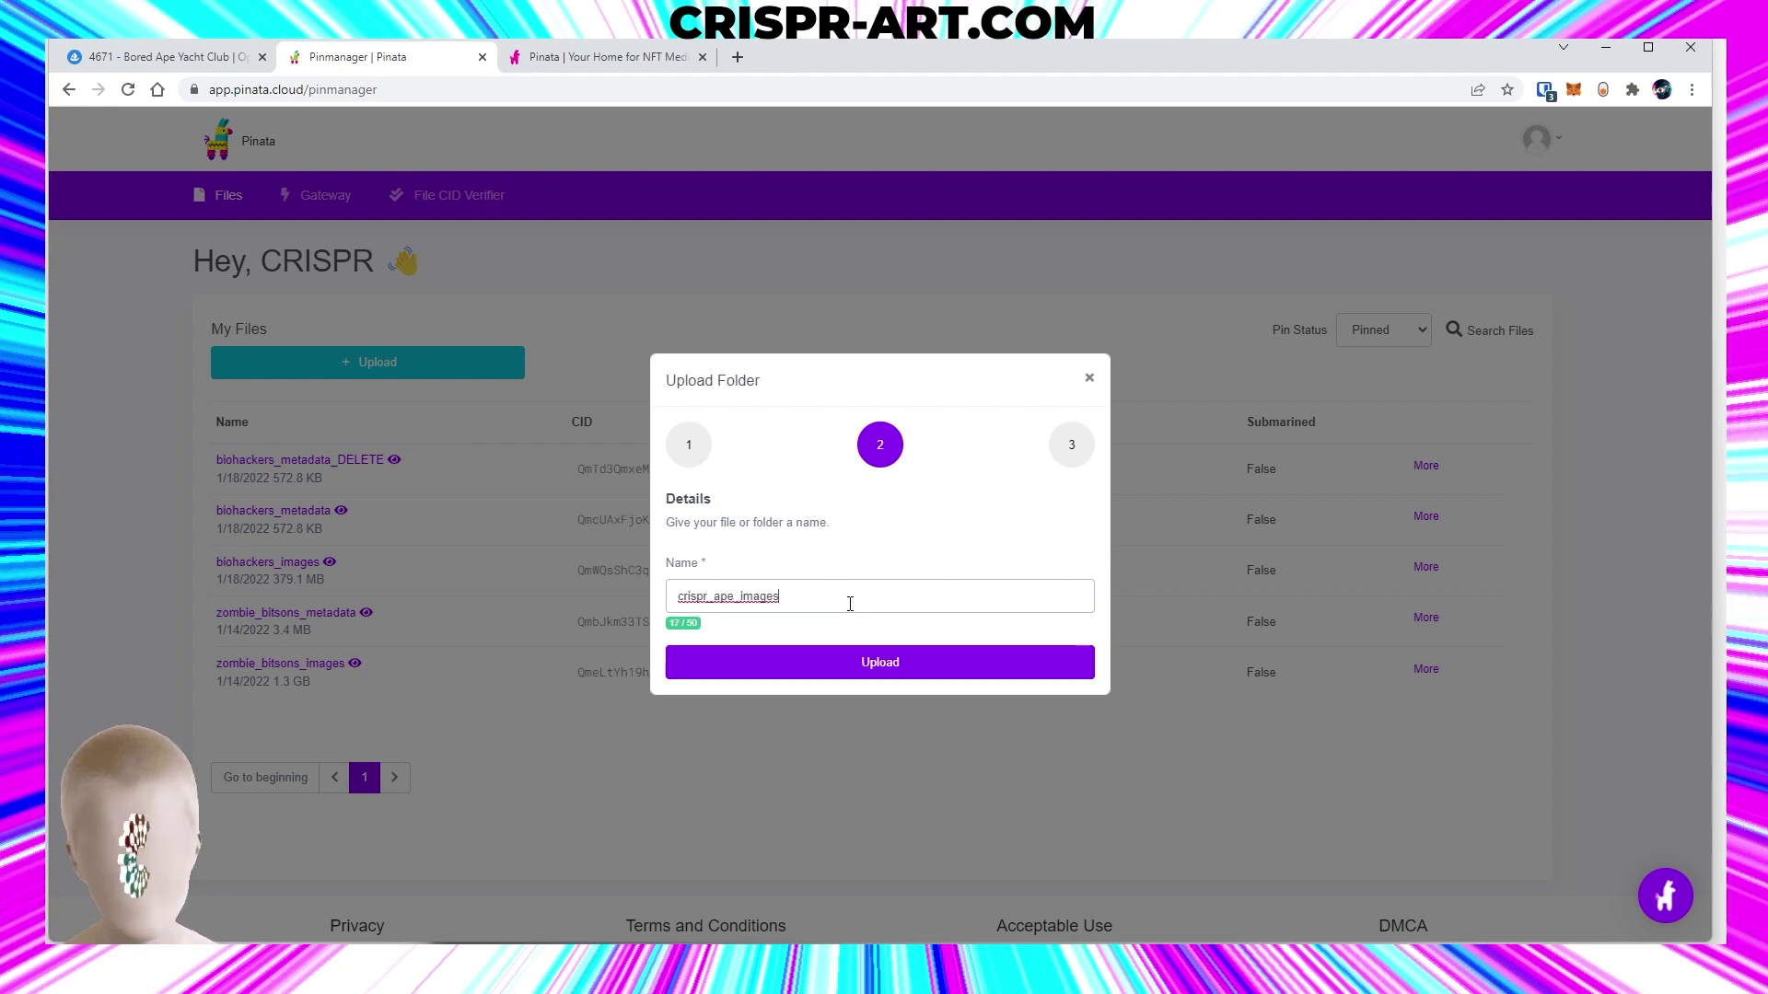
click(831, 678)
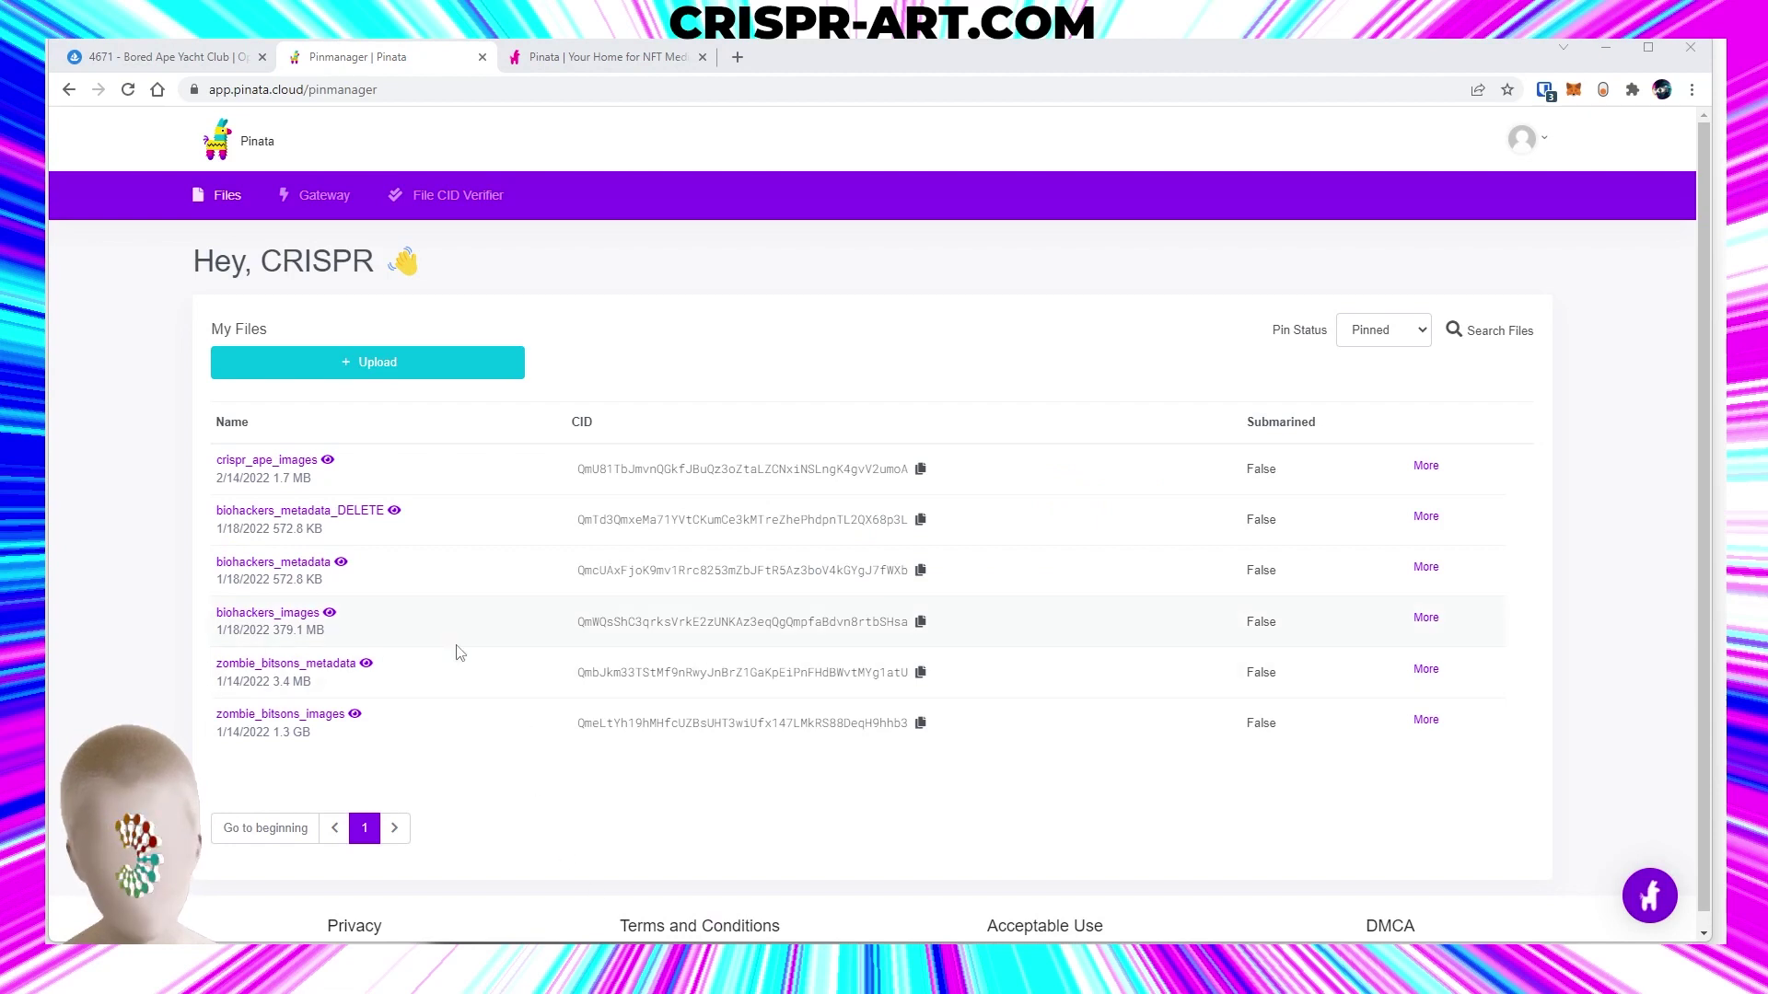
Copy the crispr_ape_images CID from Pinata and return to Photoshop.
click(921, 470)
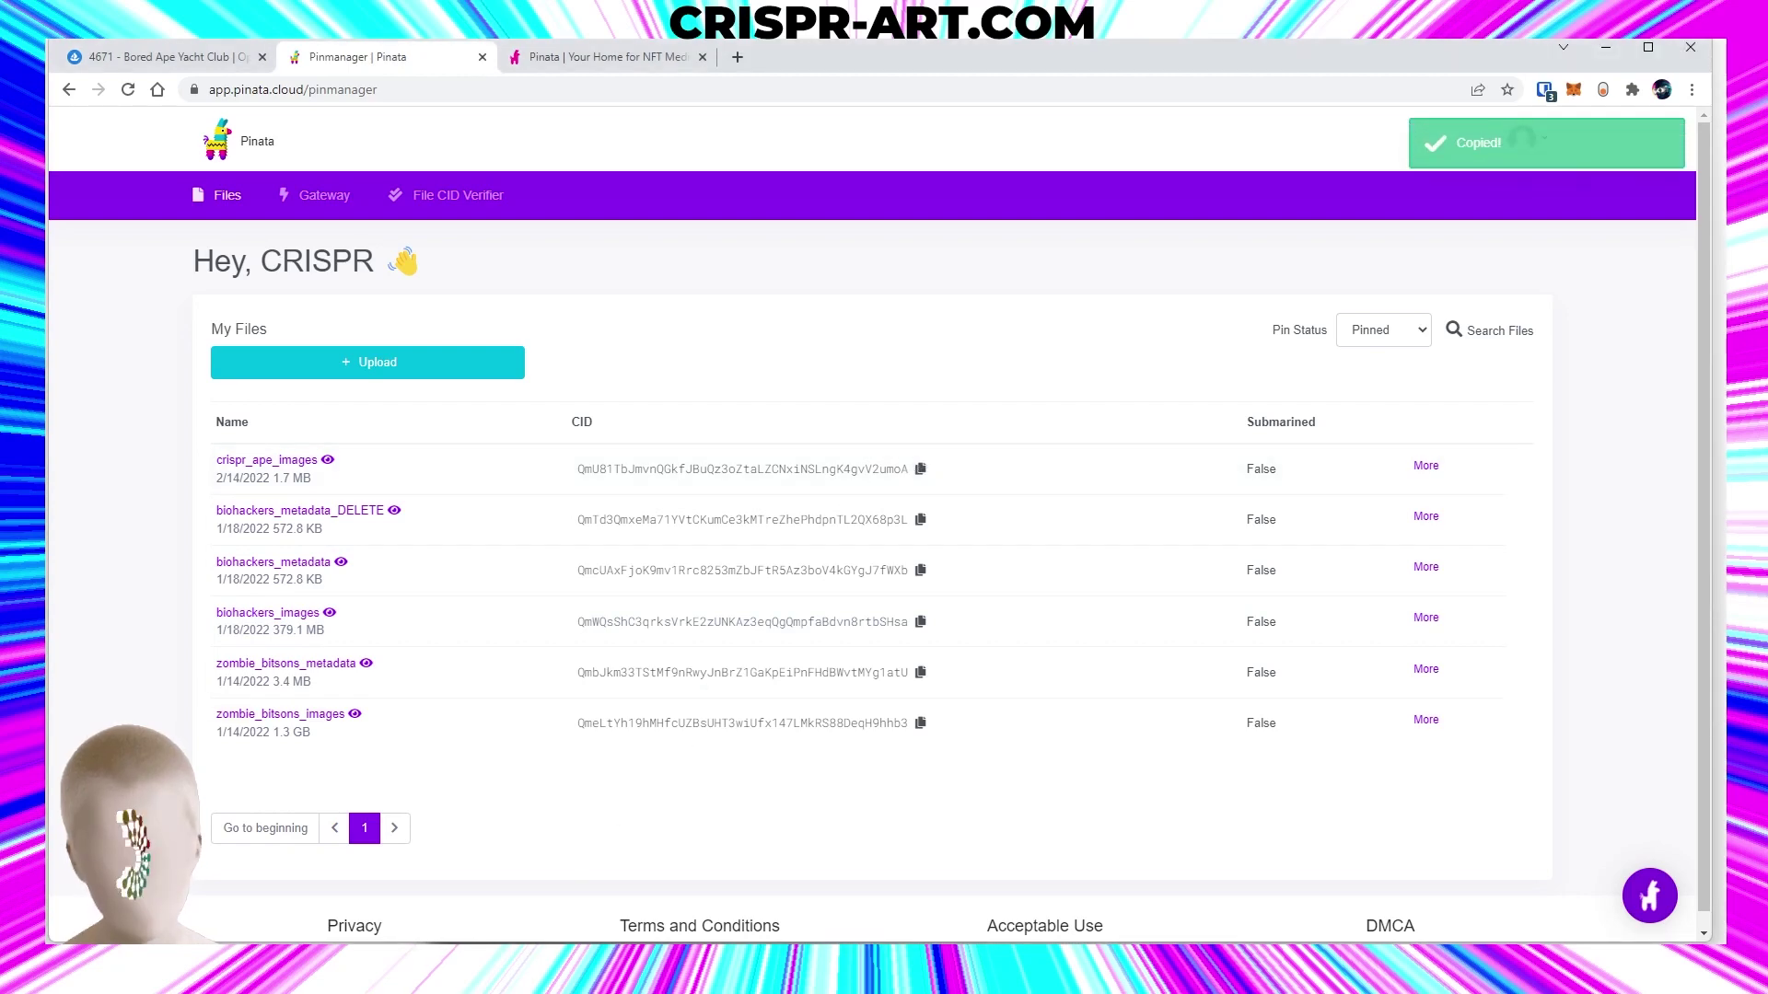
key(alt+Tab)
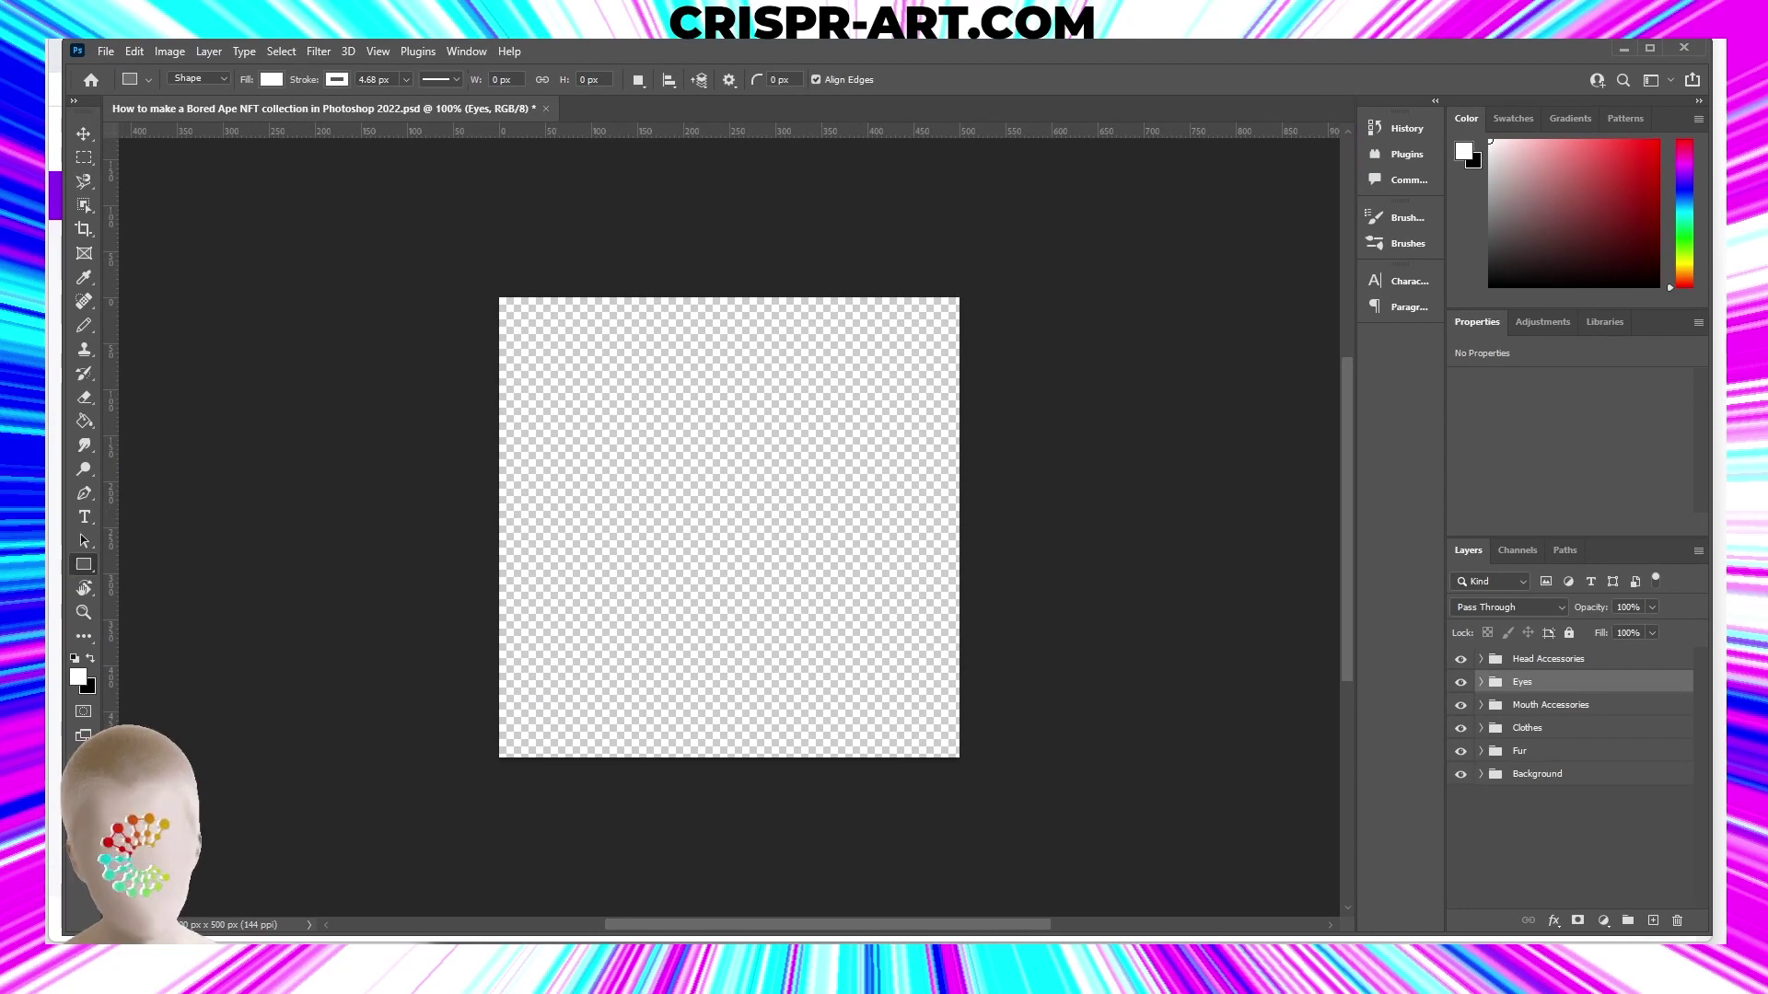
Load and run update_metadata.js through File > Scripts > Browse.
click(101, 51)
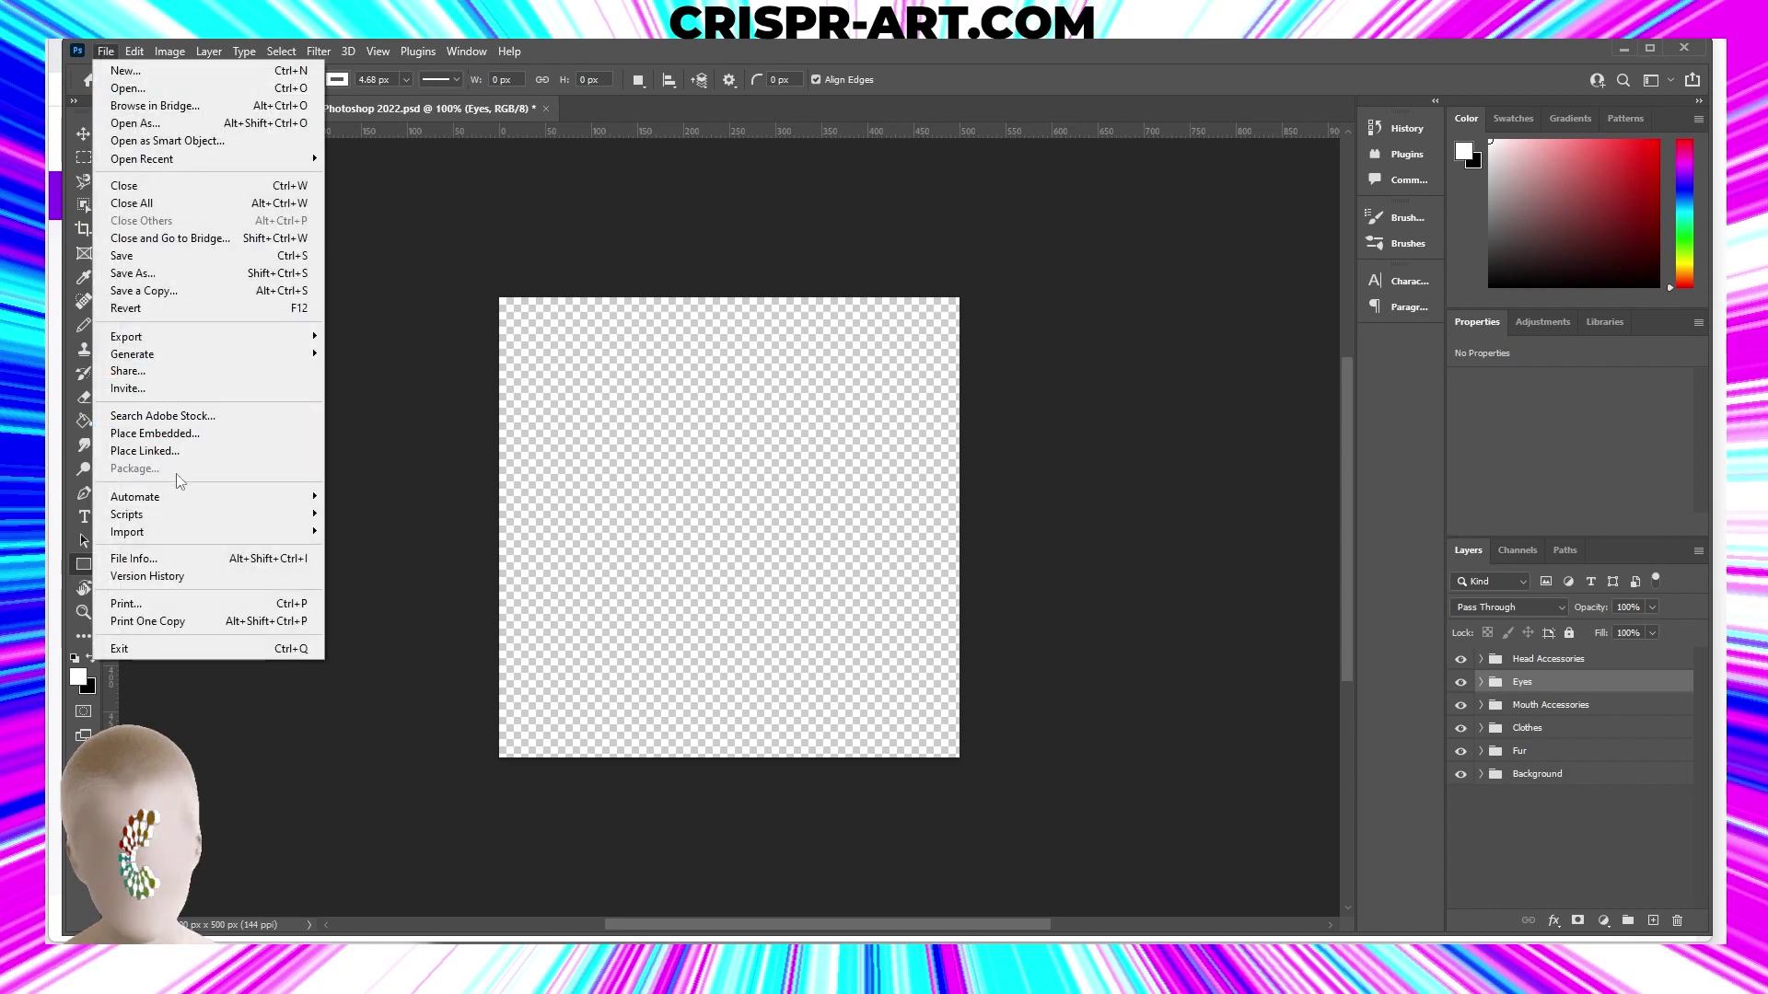
mouse_move(202, 522)
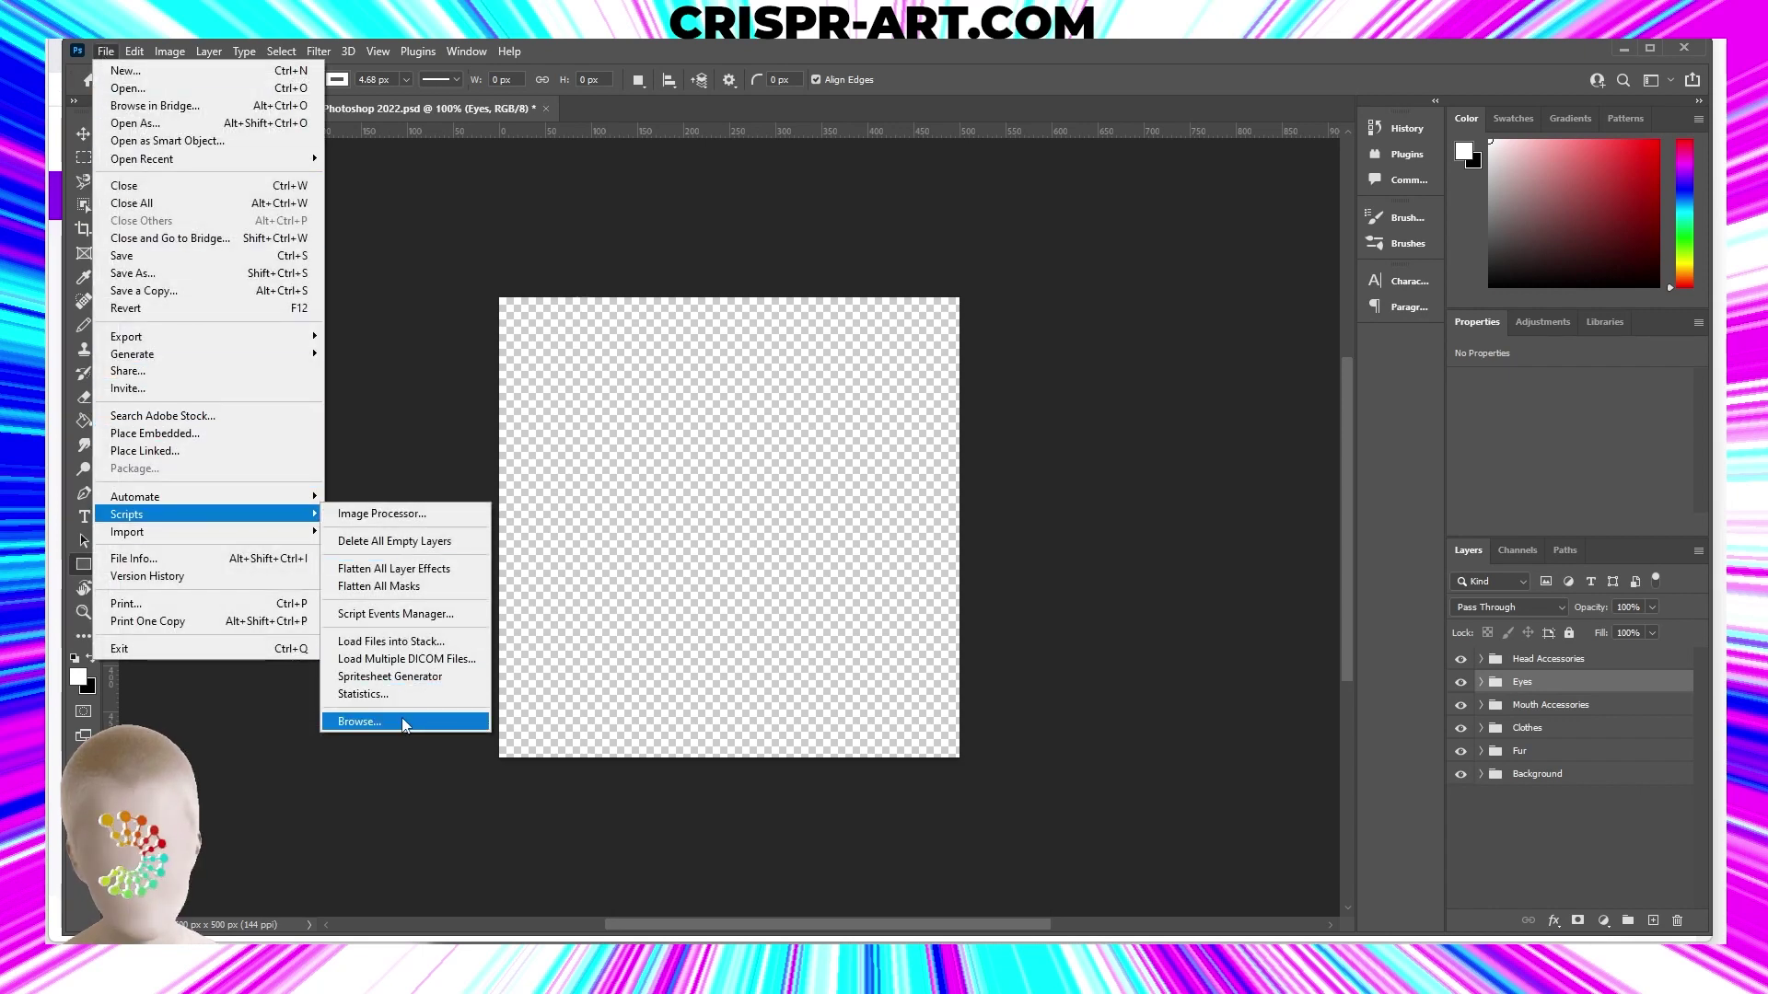
click(402, 719)
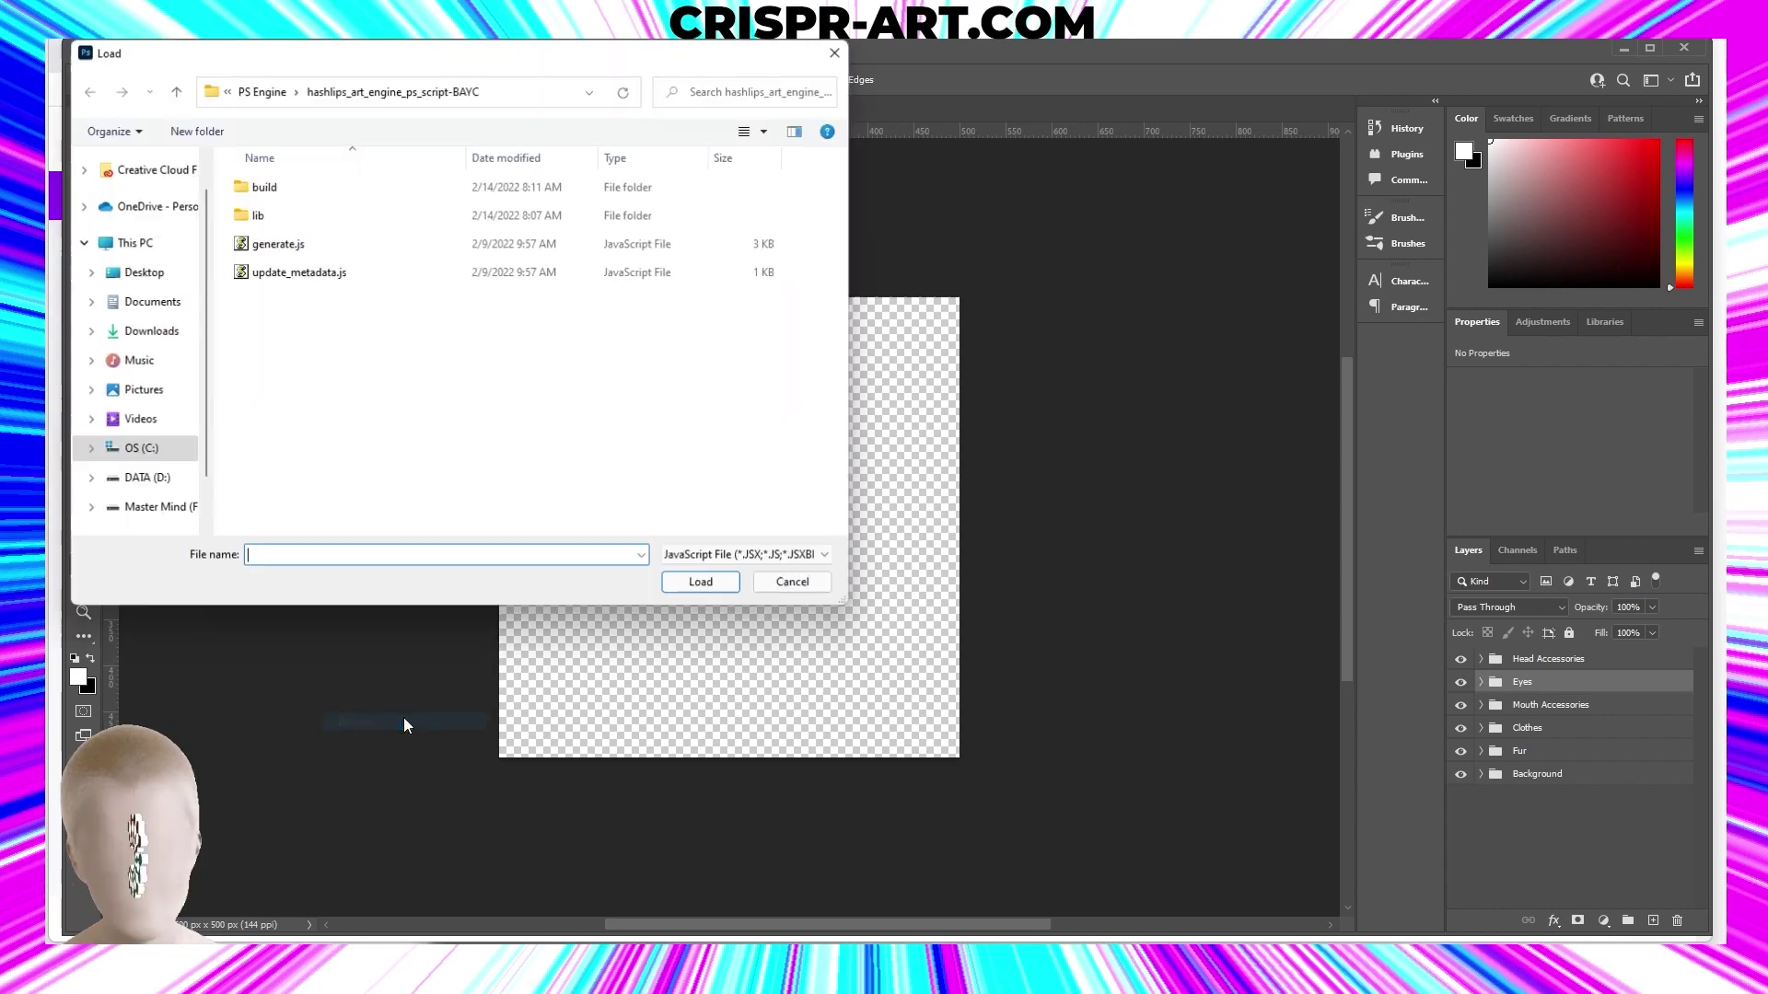
click(264, 276)
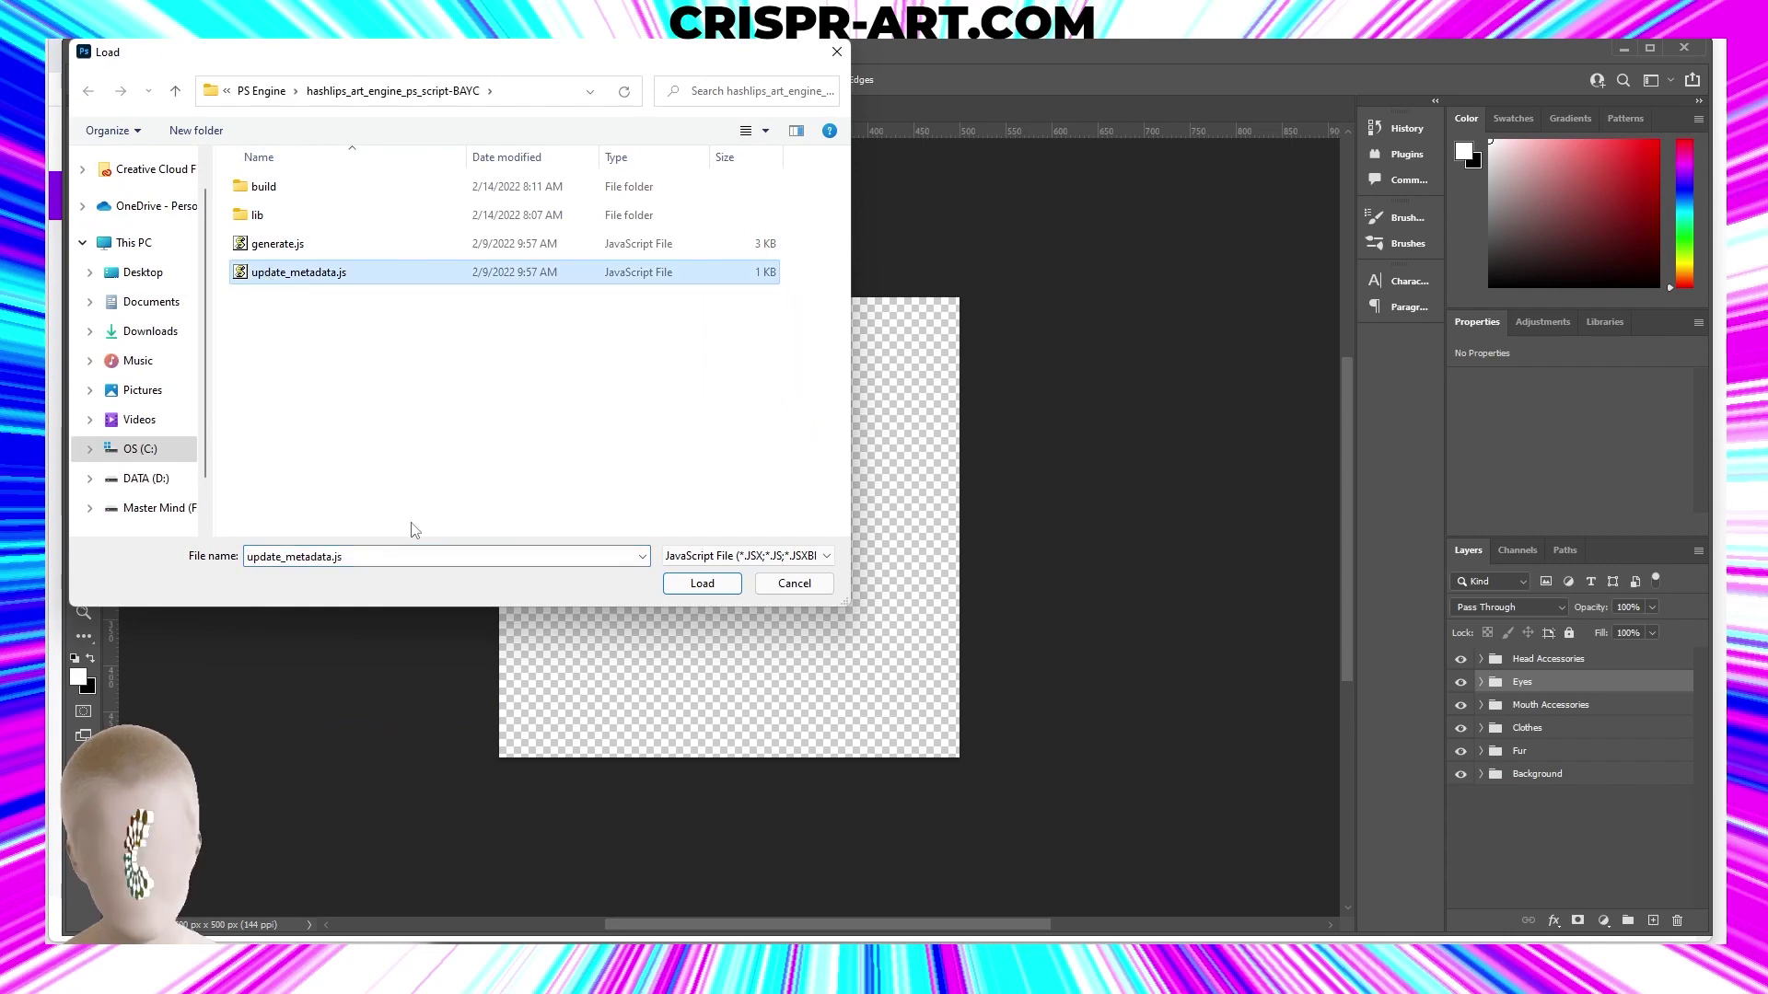
click(703, 584)
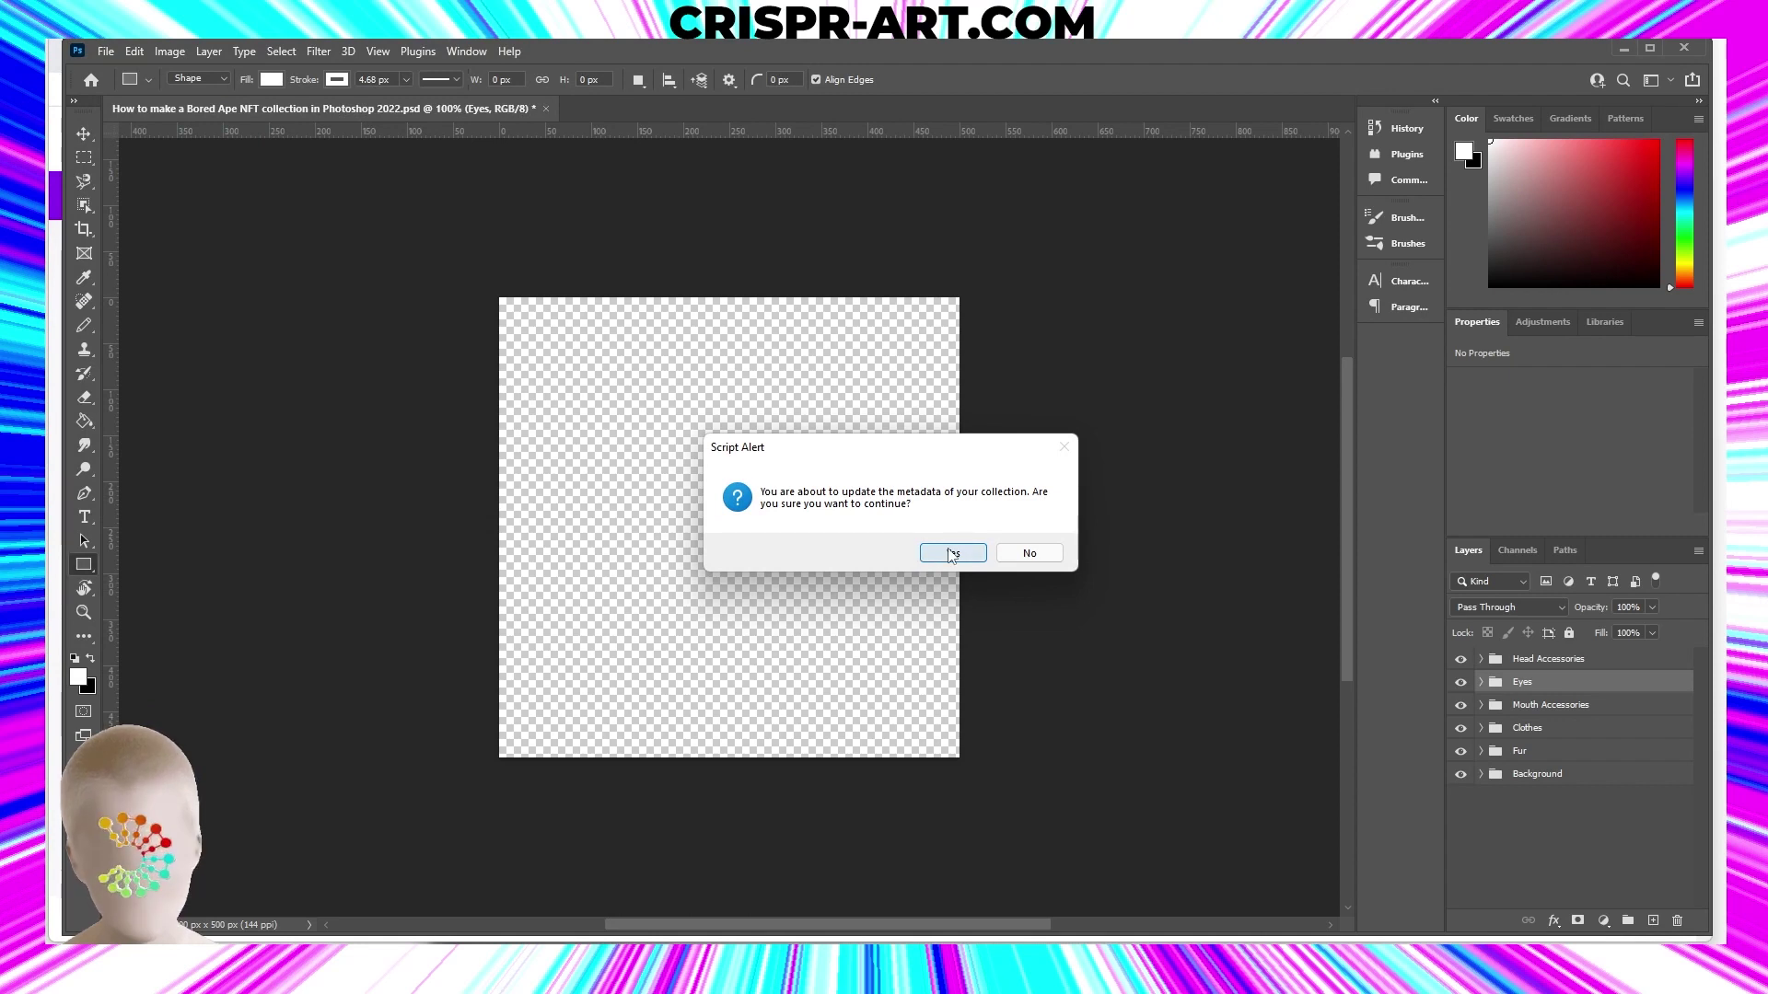
Answer Yes to the Script Alert about updating the metadata.
click(952, 553)
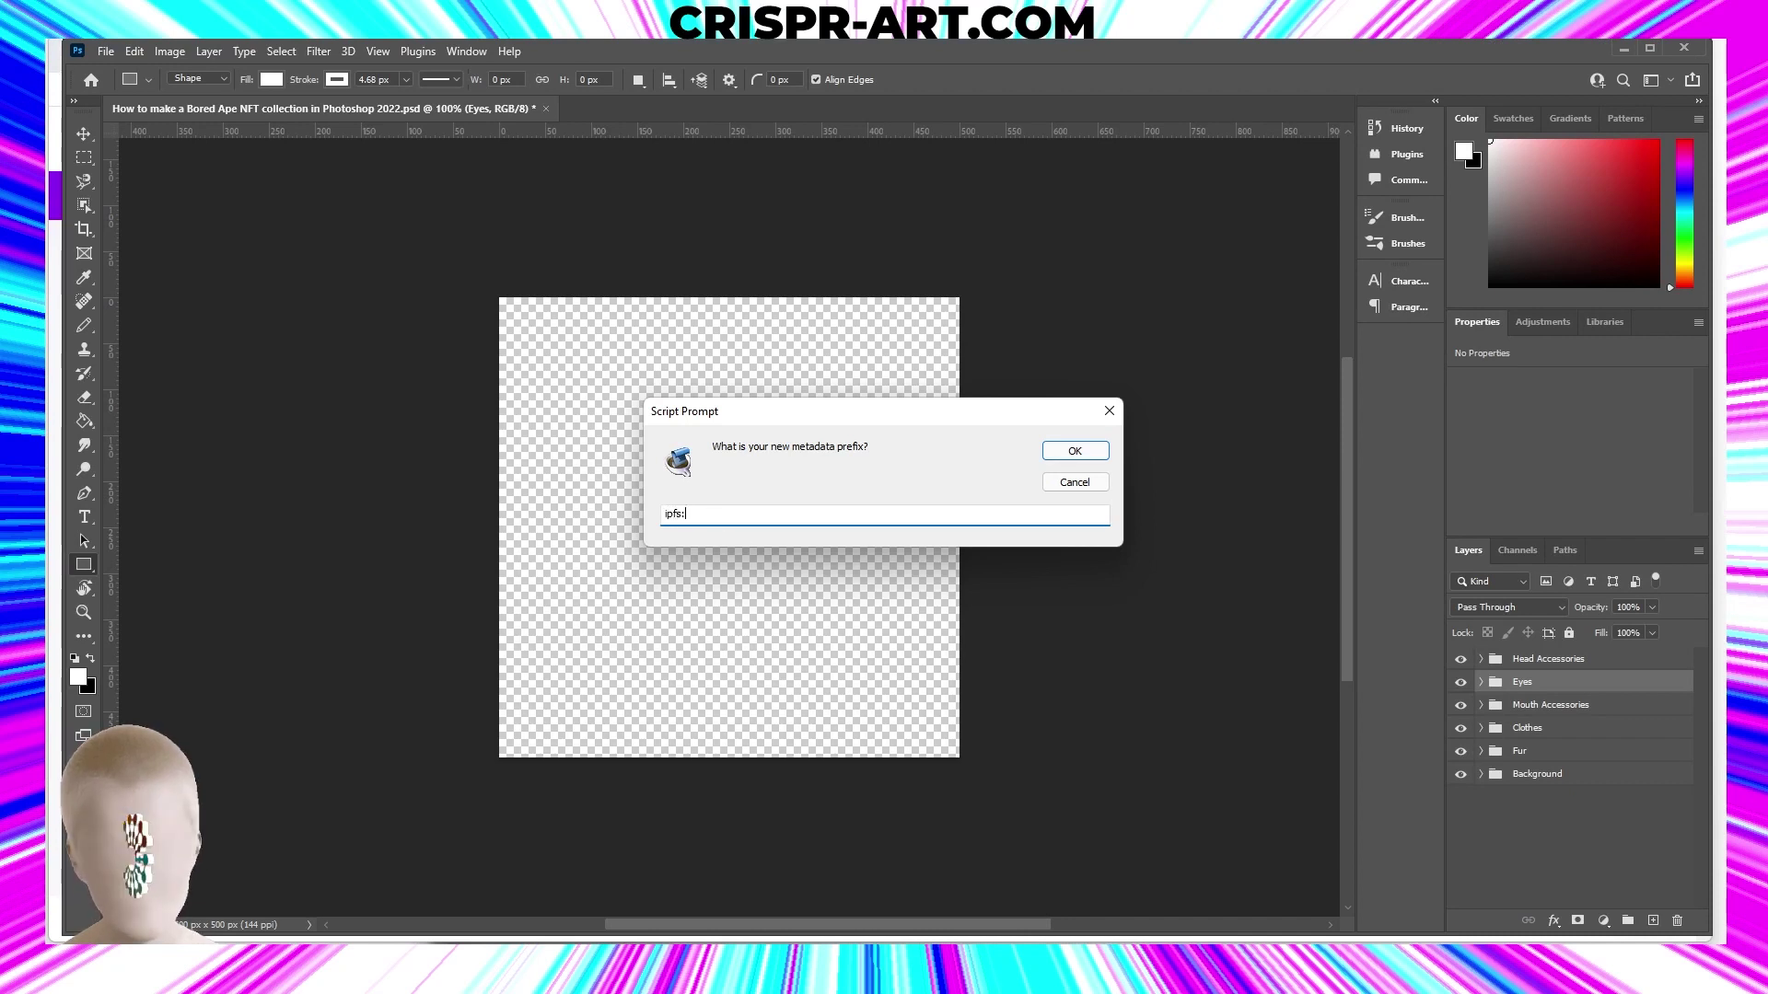
Enter the prefix ipfs:// followed by the pasted crispr_ape_images CID and confirm.
text(//)
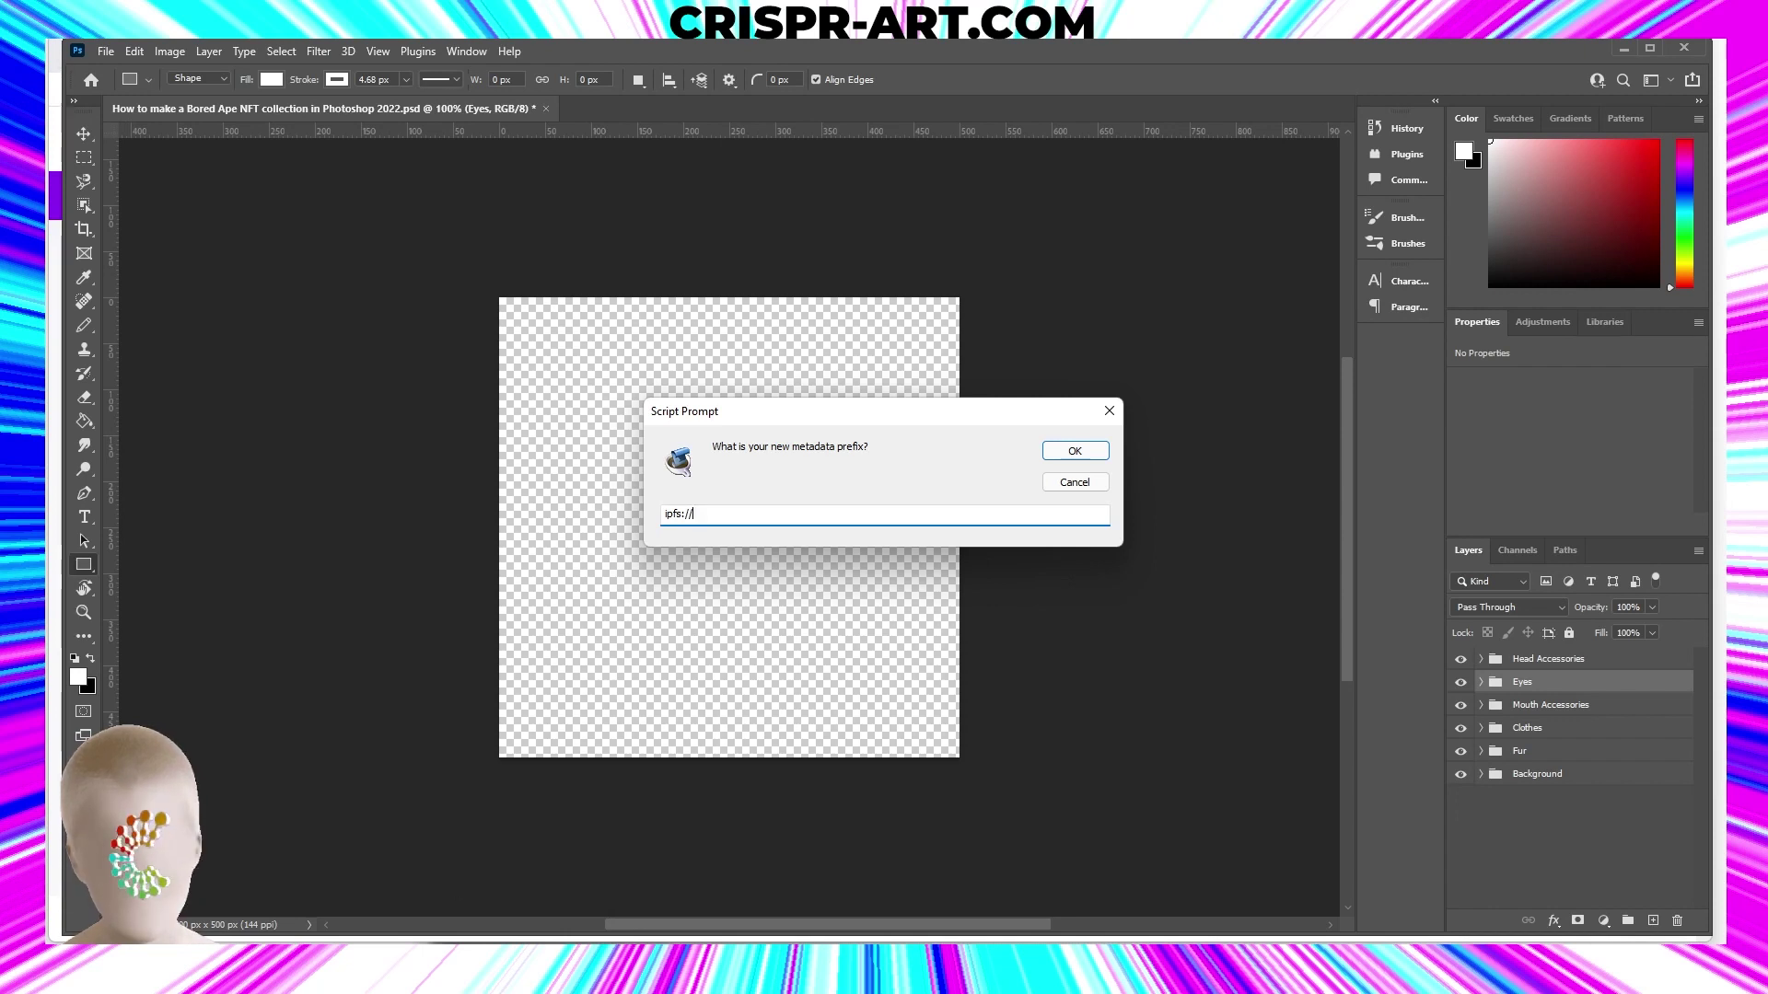
key(alt+Tab)
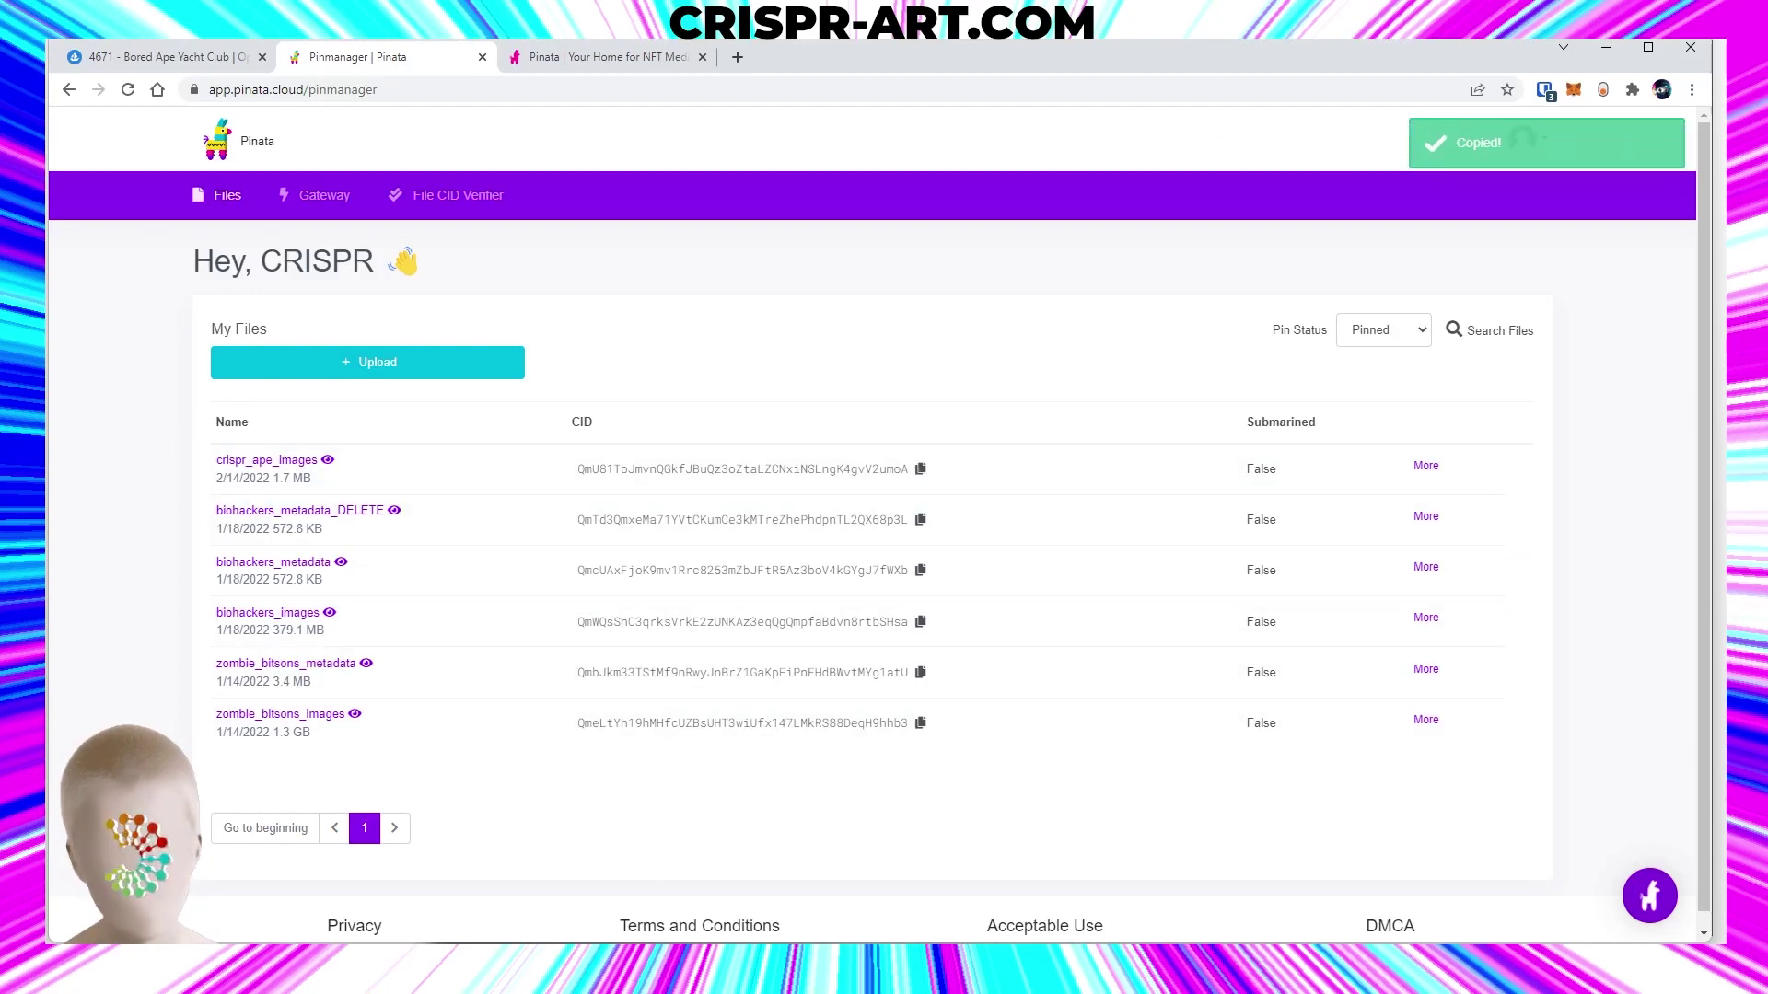
key(alt+Tab)
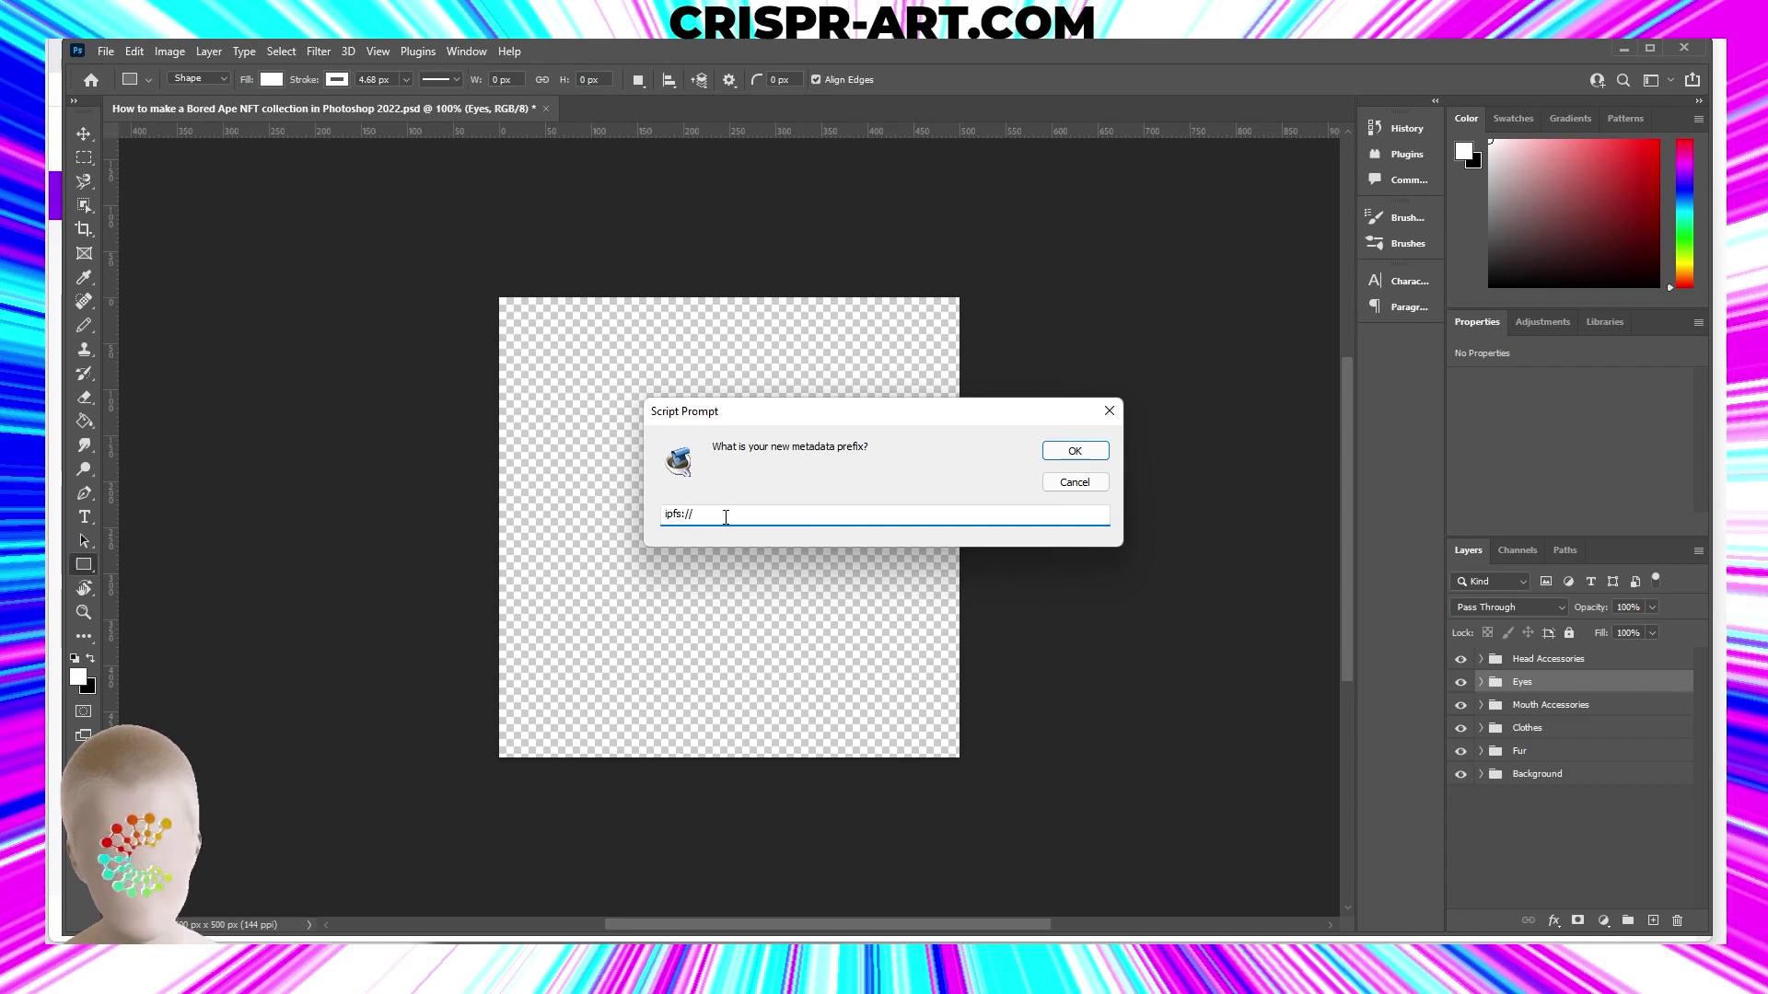
text(QmU81TbJmvnQGkfJBuQz3oZtaLZCNxiNSLngK4gvV2umoA)
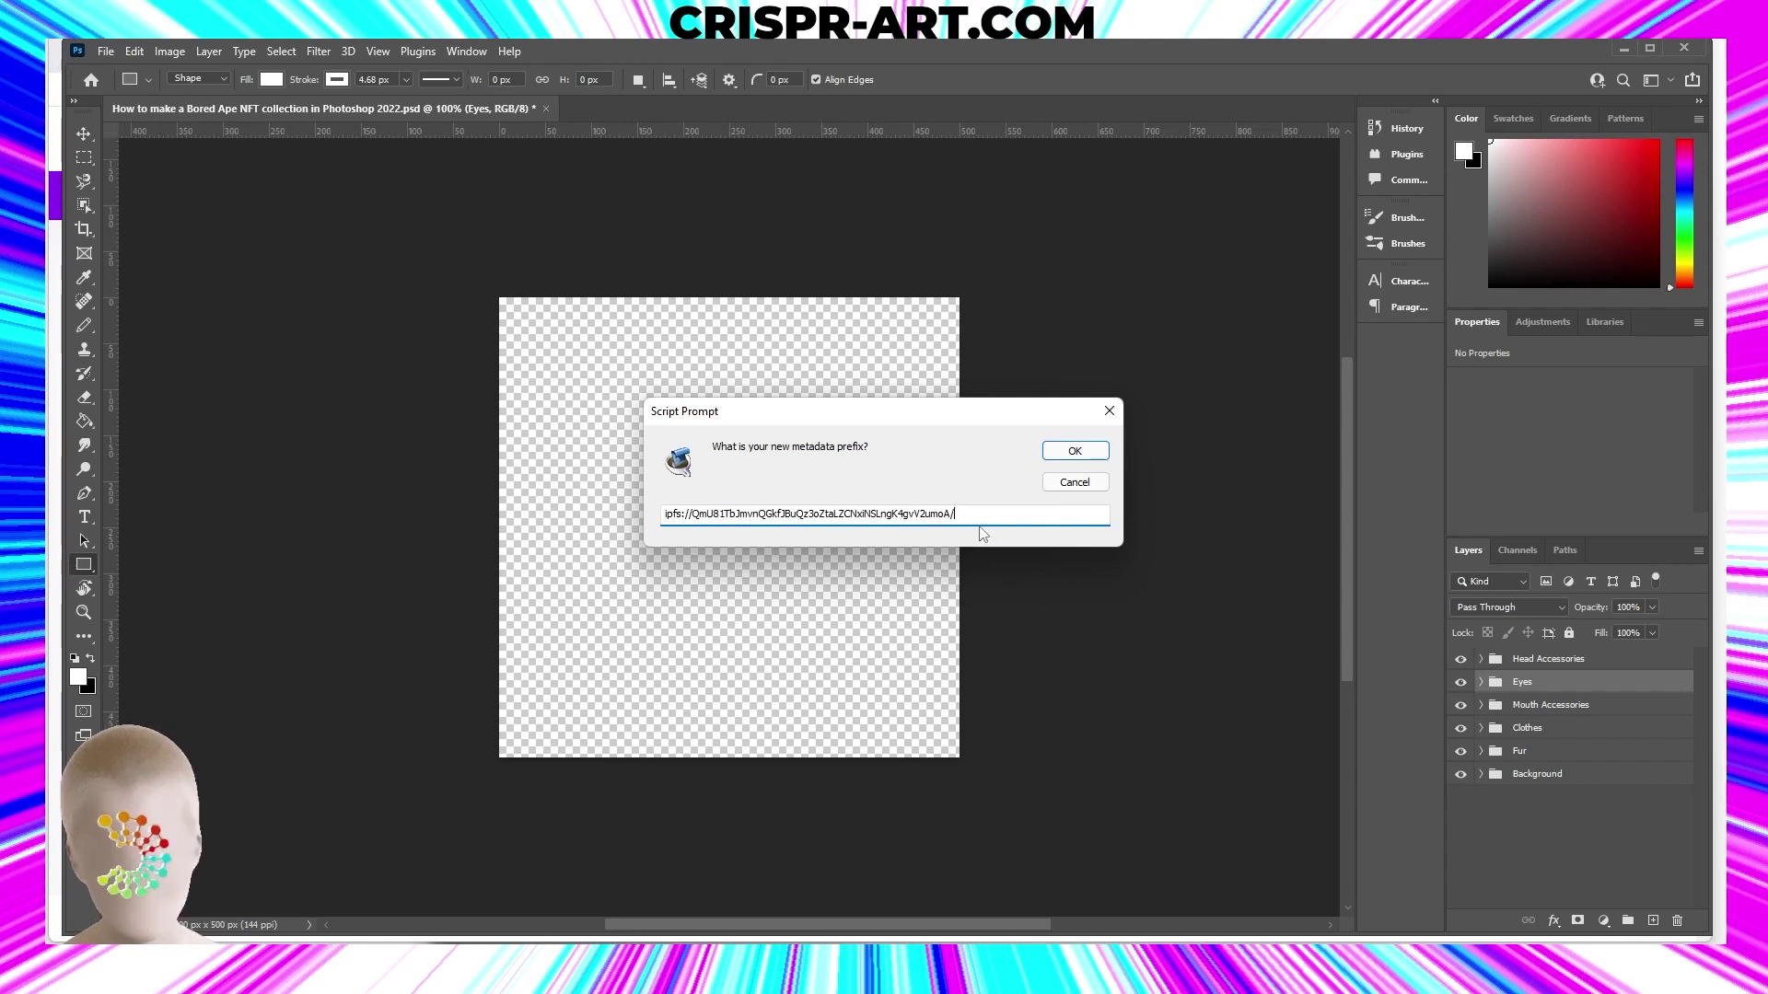
click(1068, 457)
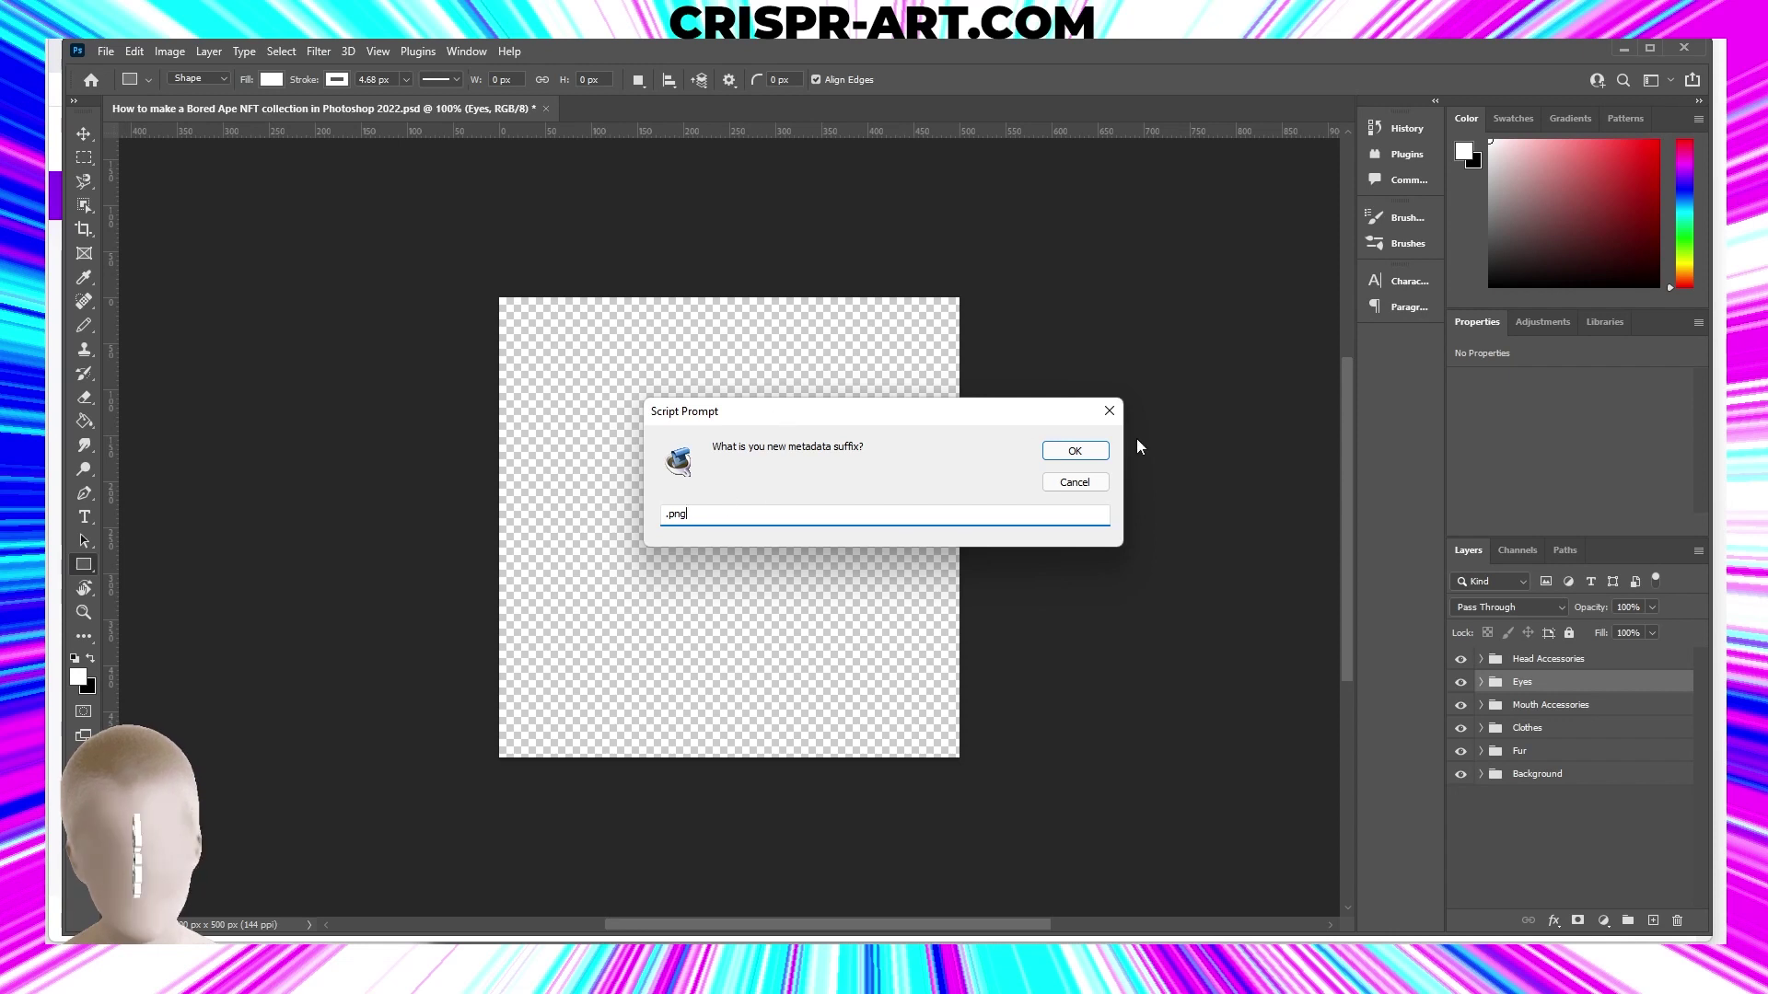
Finish the update with a .png suffix, then reopen metadata/1.json to check its ipfs:// image link.
click(1075, 453)
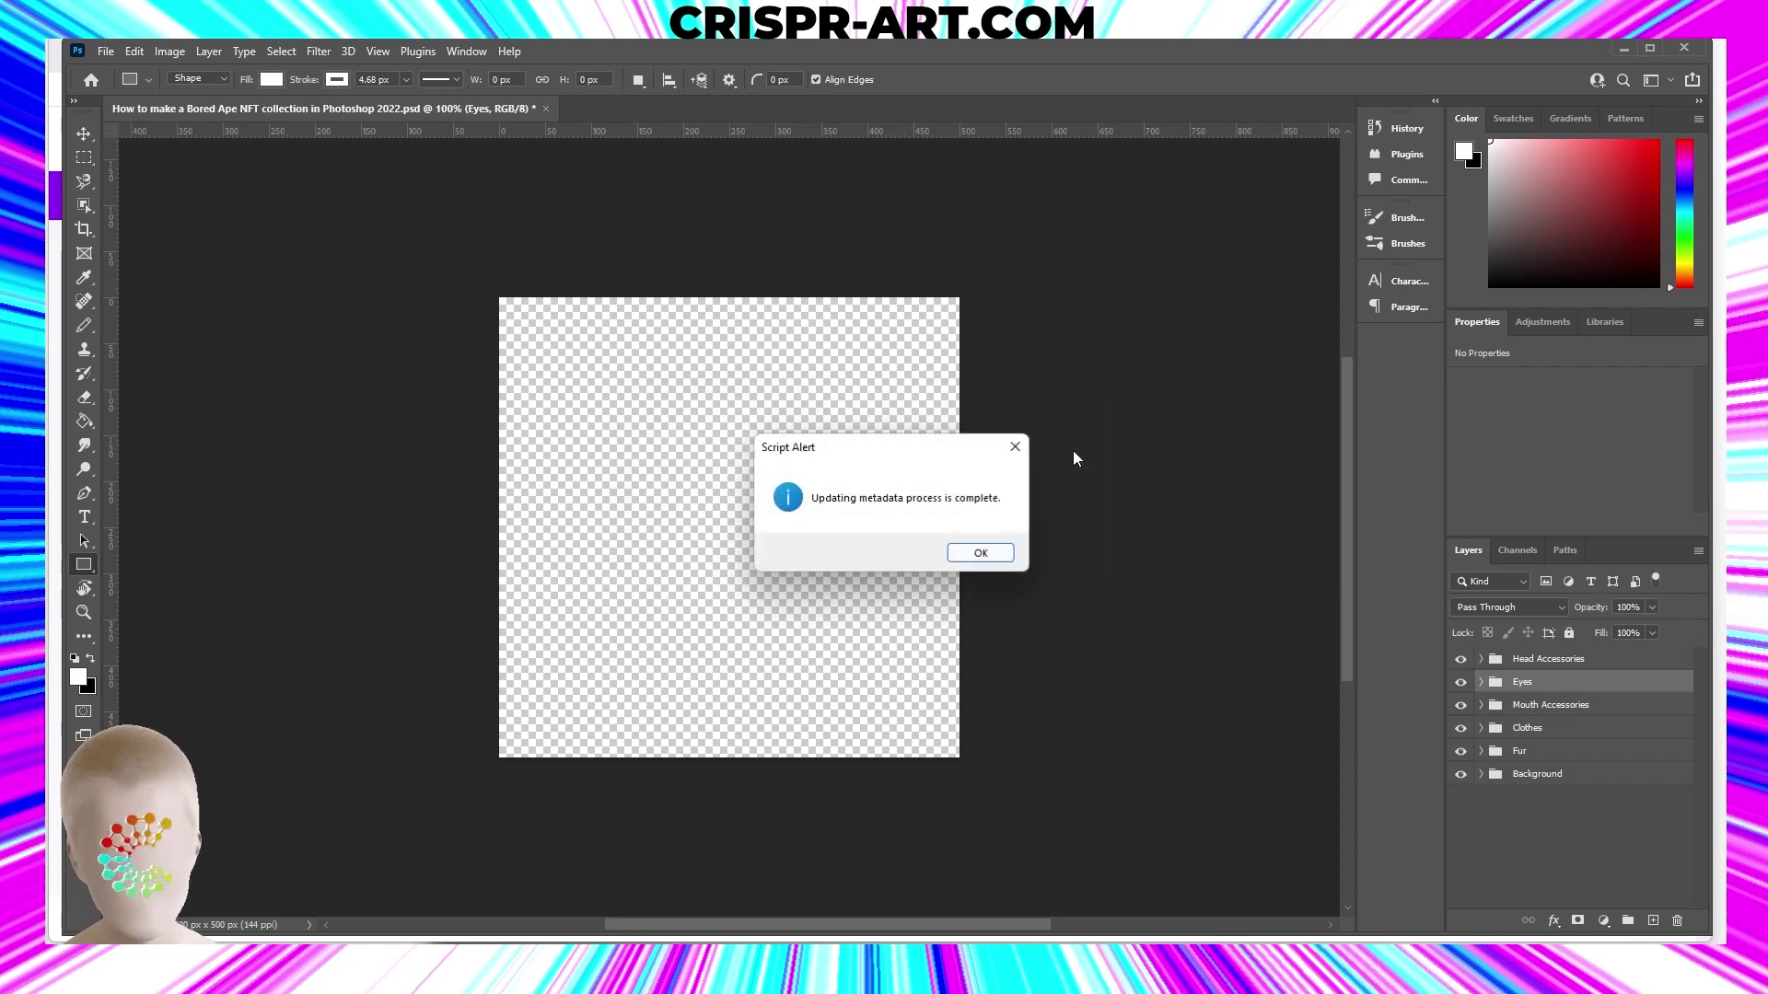
click(983, 549)
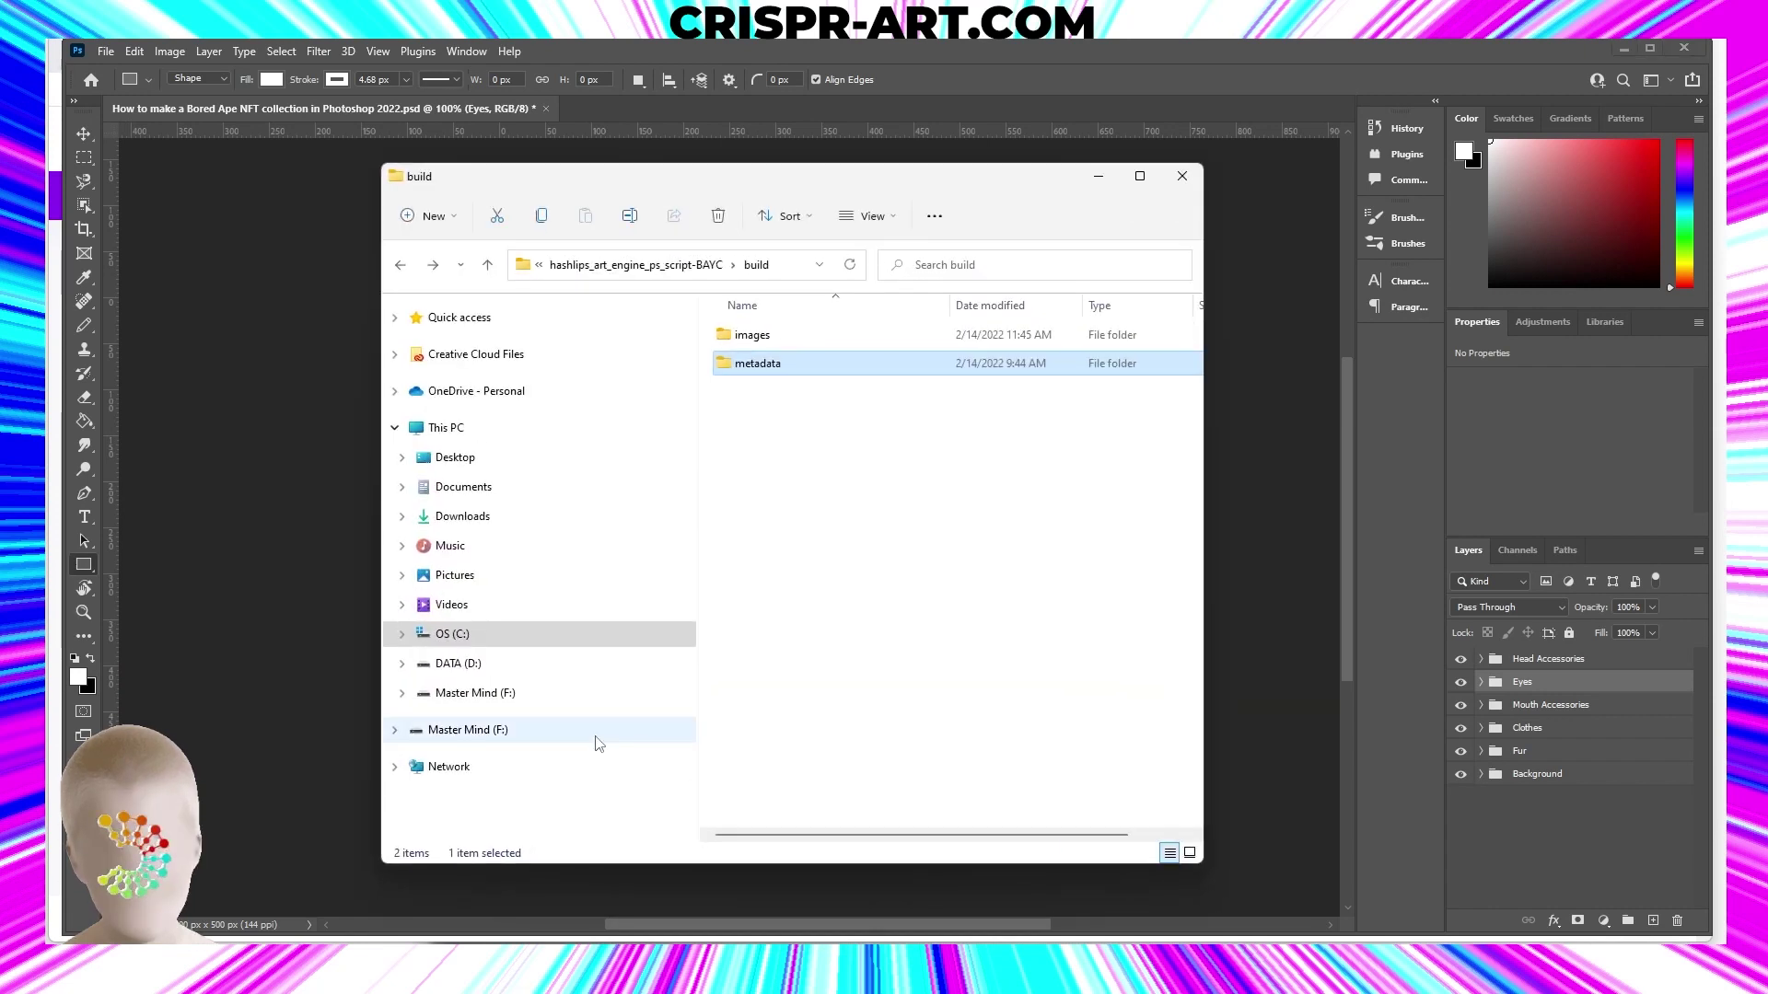
double_click(784, 362)
double_click(784, 340)
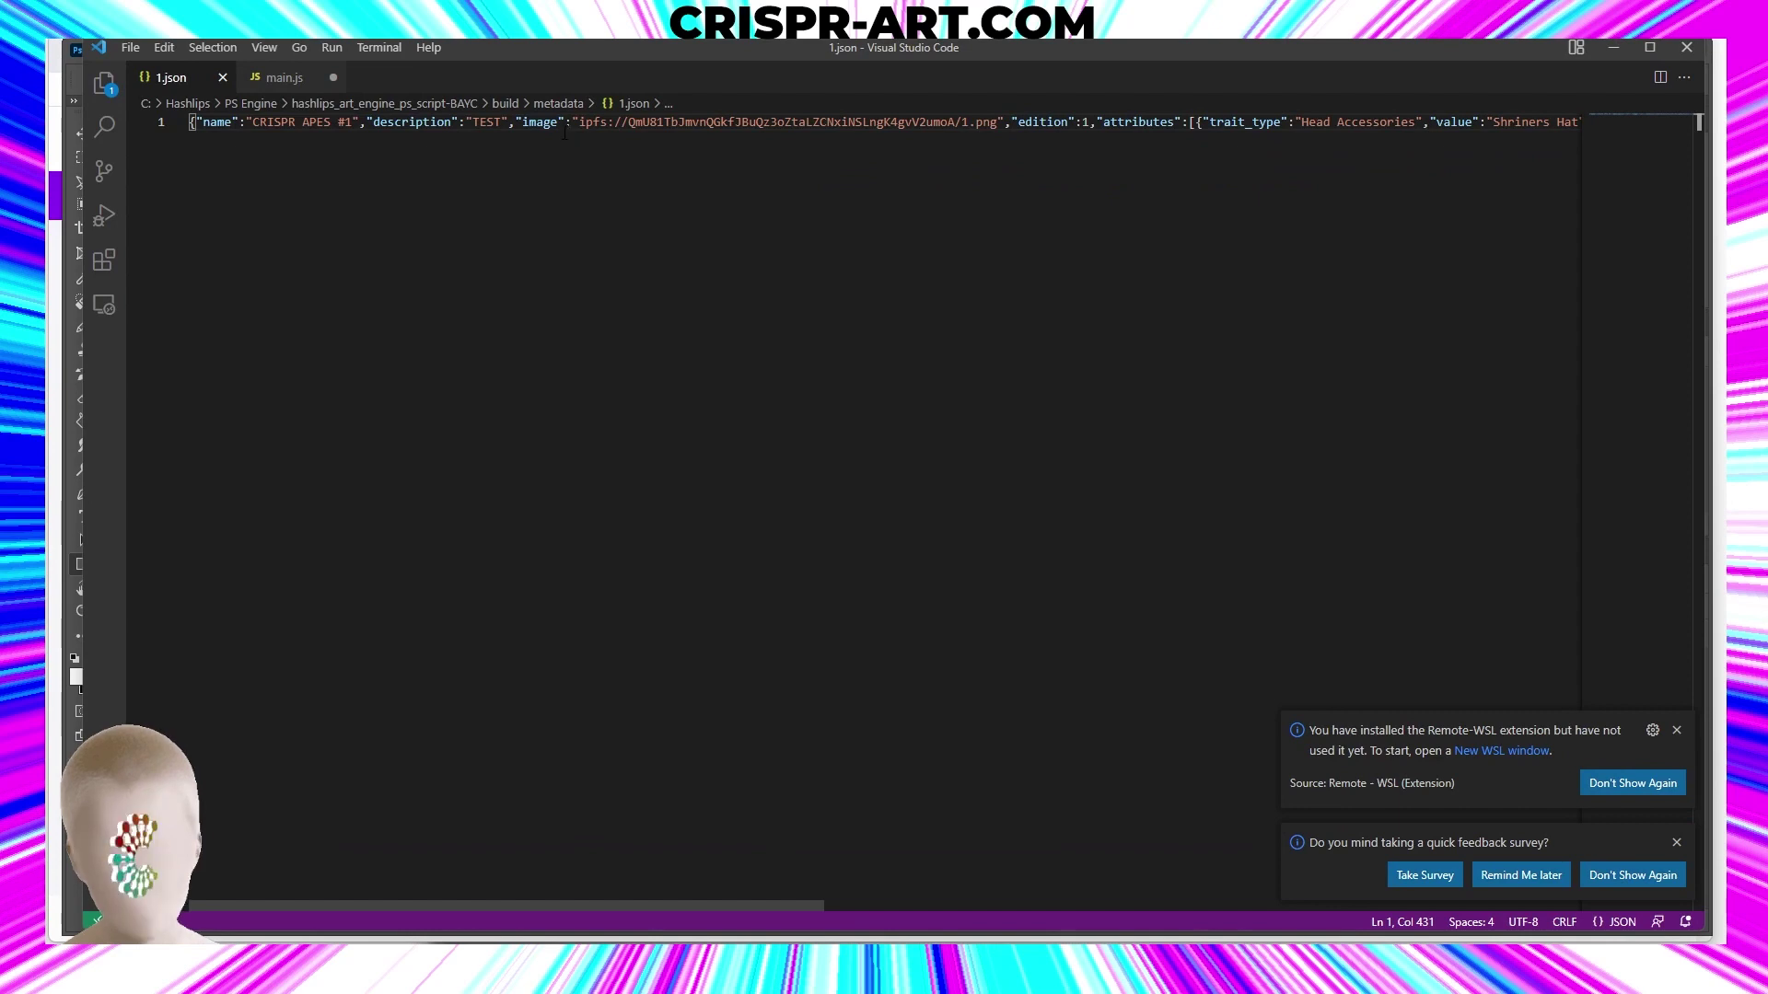
Verify 1.json's image field shows the ipfs:// images CID with 1.png, then go back to Pinata.
drag(577, 124, 944, 123)
key(shift+End)
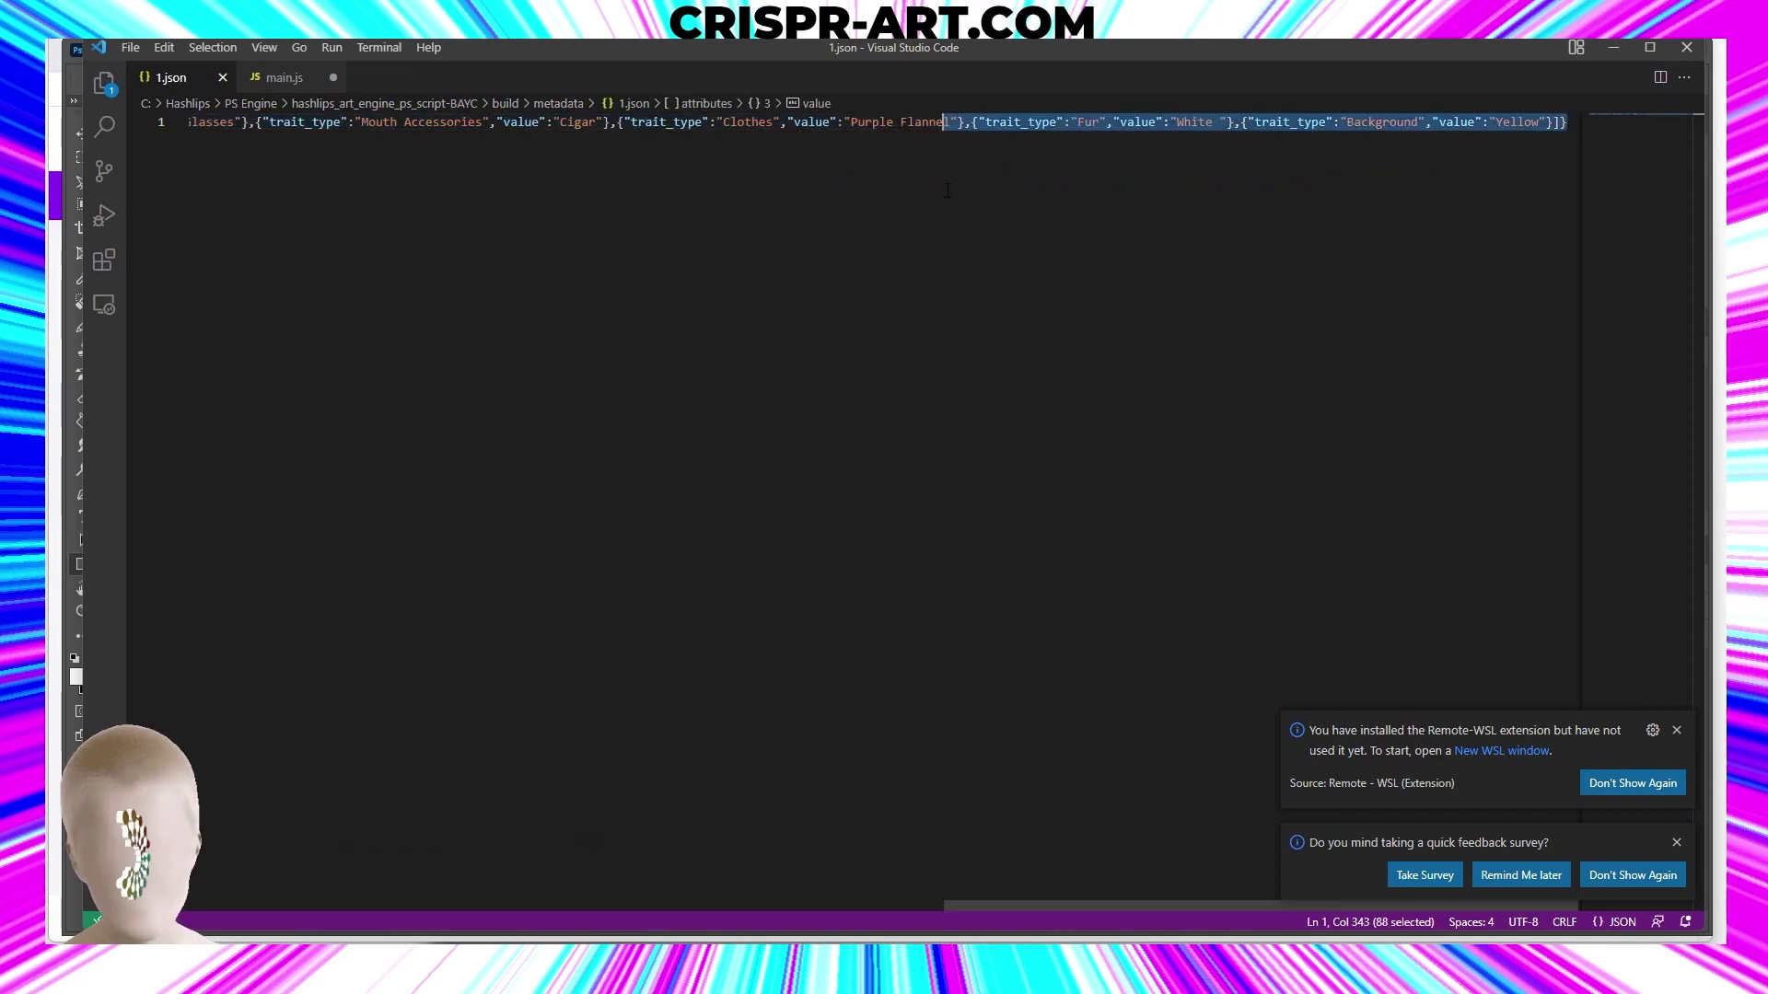
click(1610, 49)
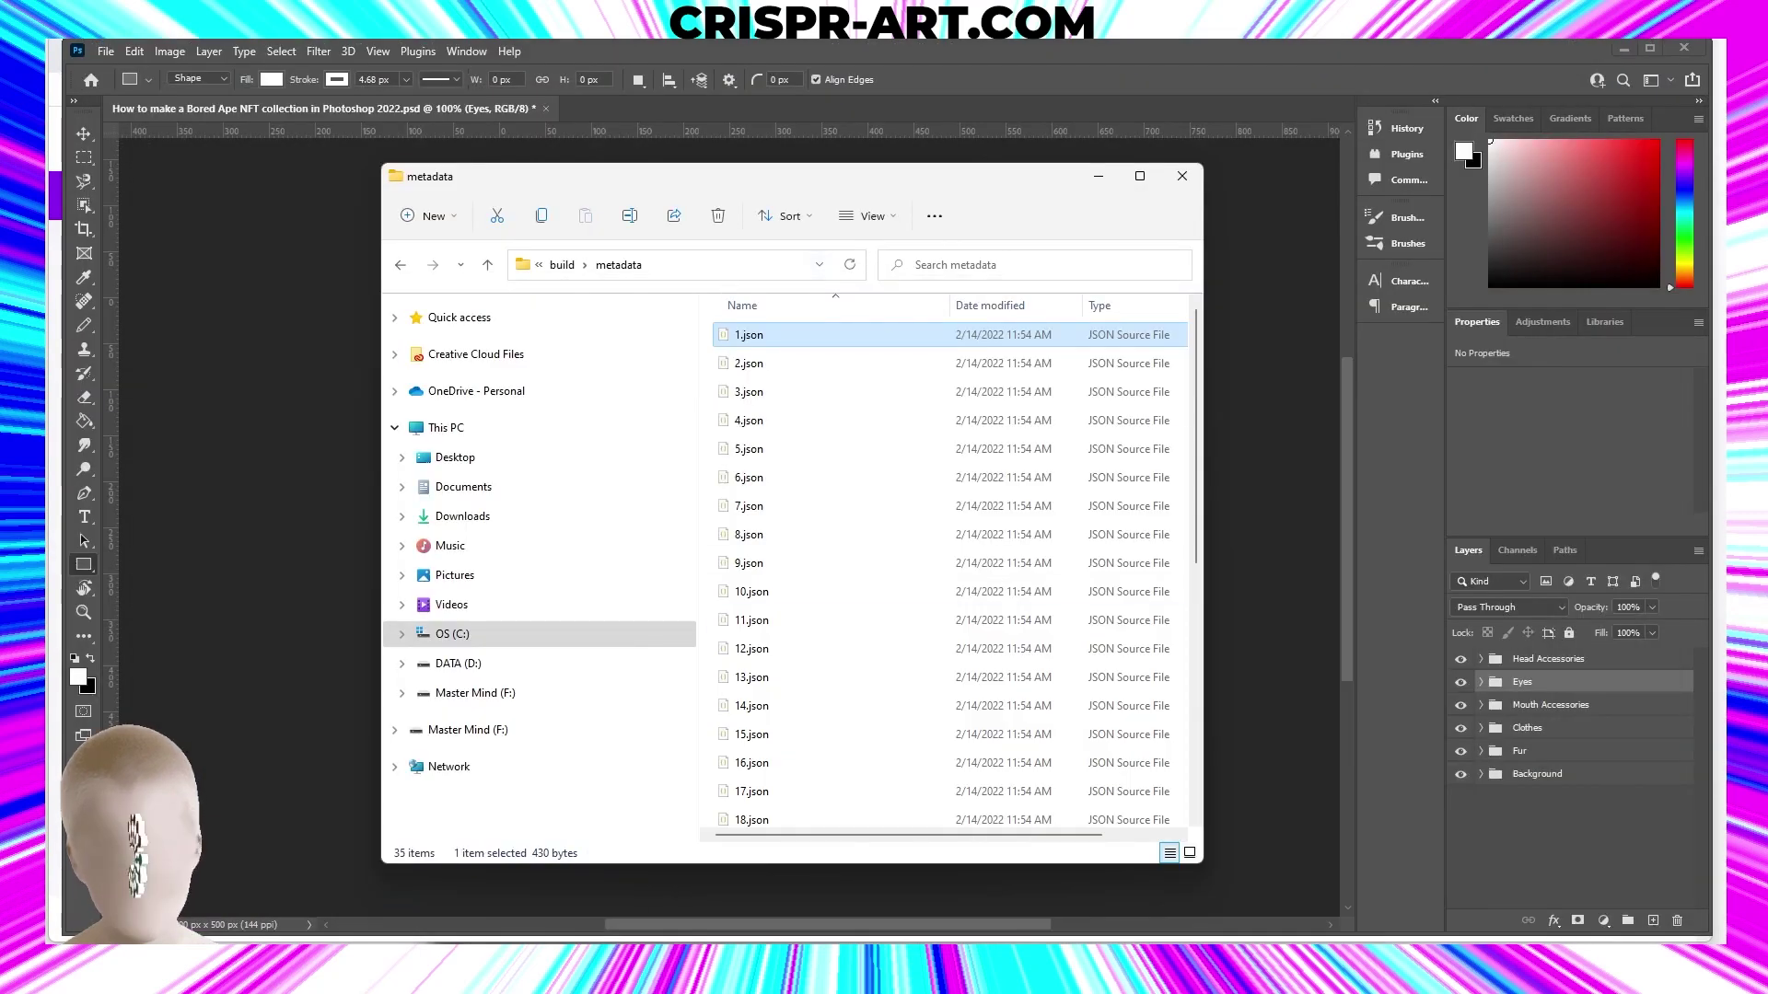
key(alt+Tab)
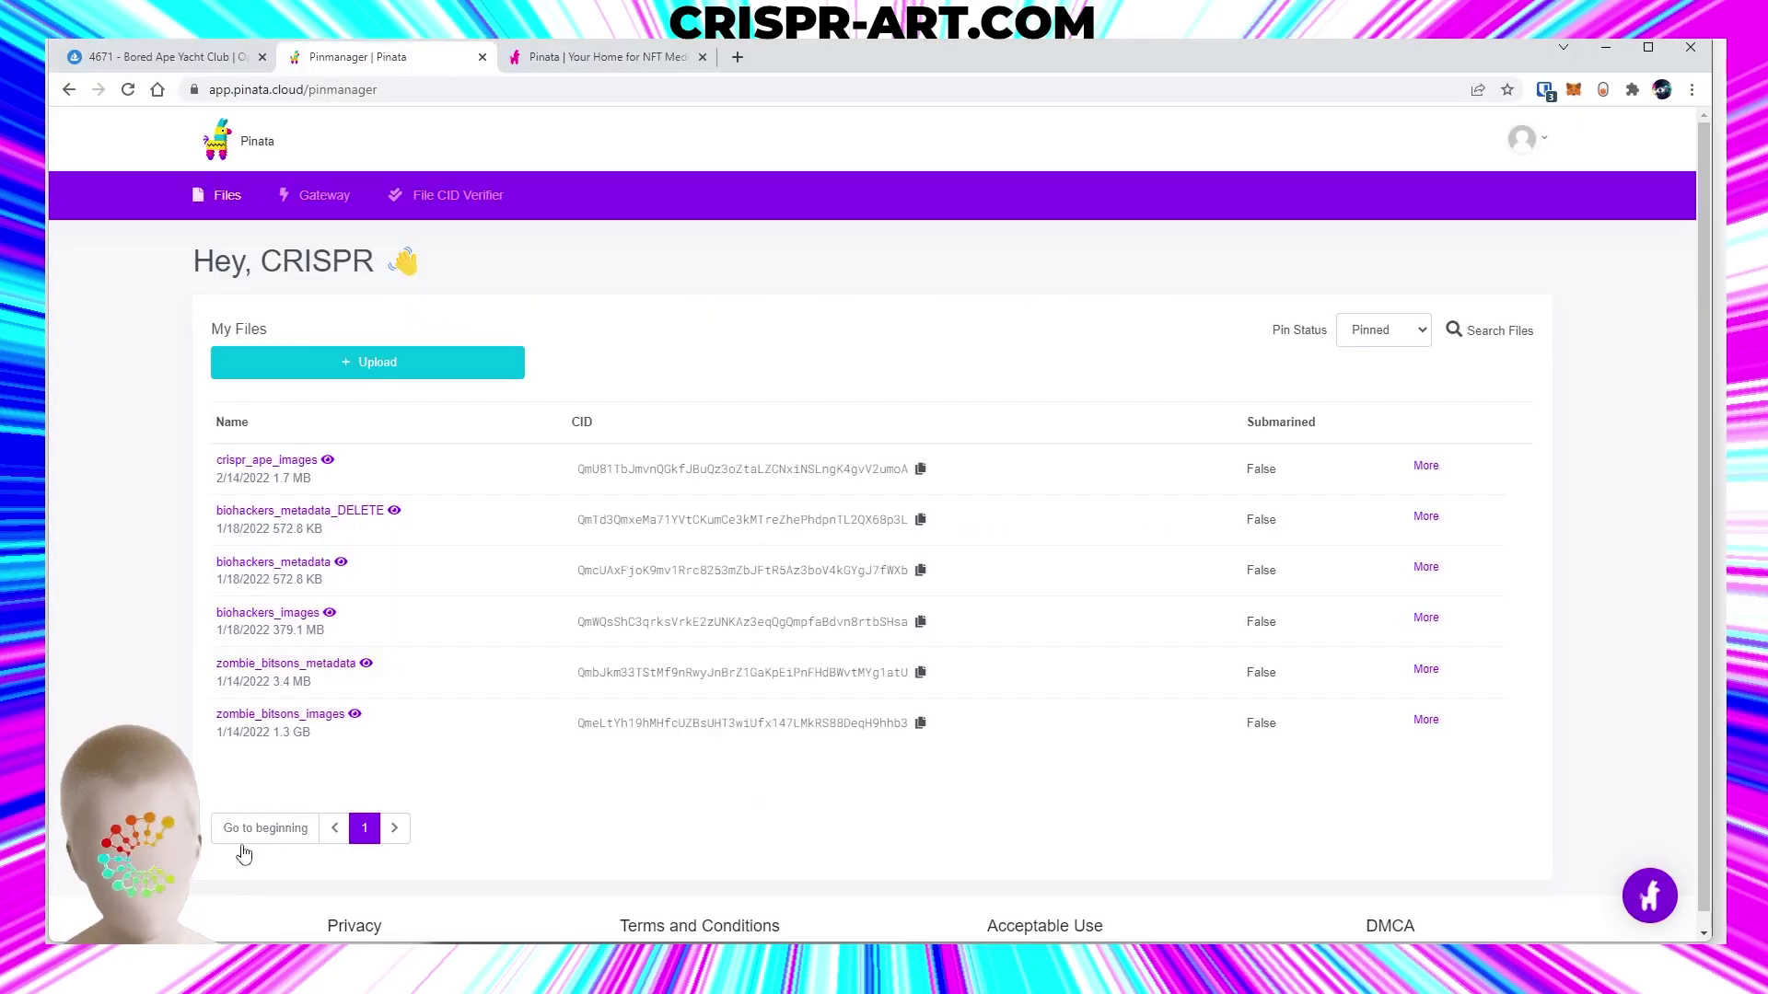
Select the build's metadata folder (35 files) for a Pinata folder upload.
click(411, 370)
click(286, 401)
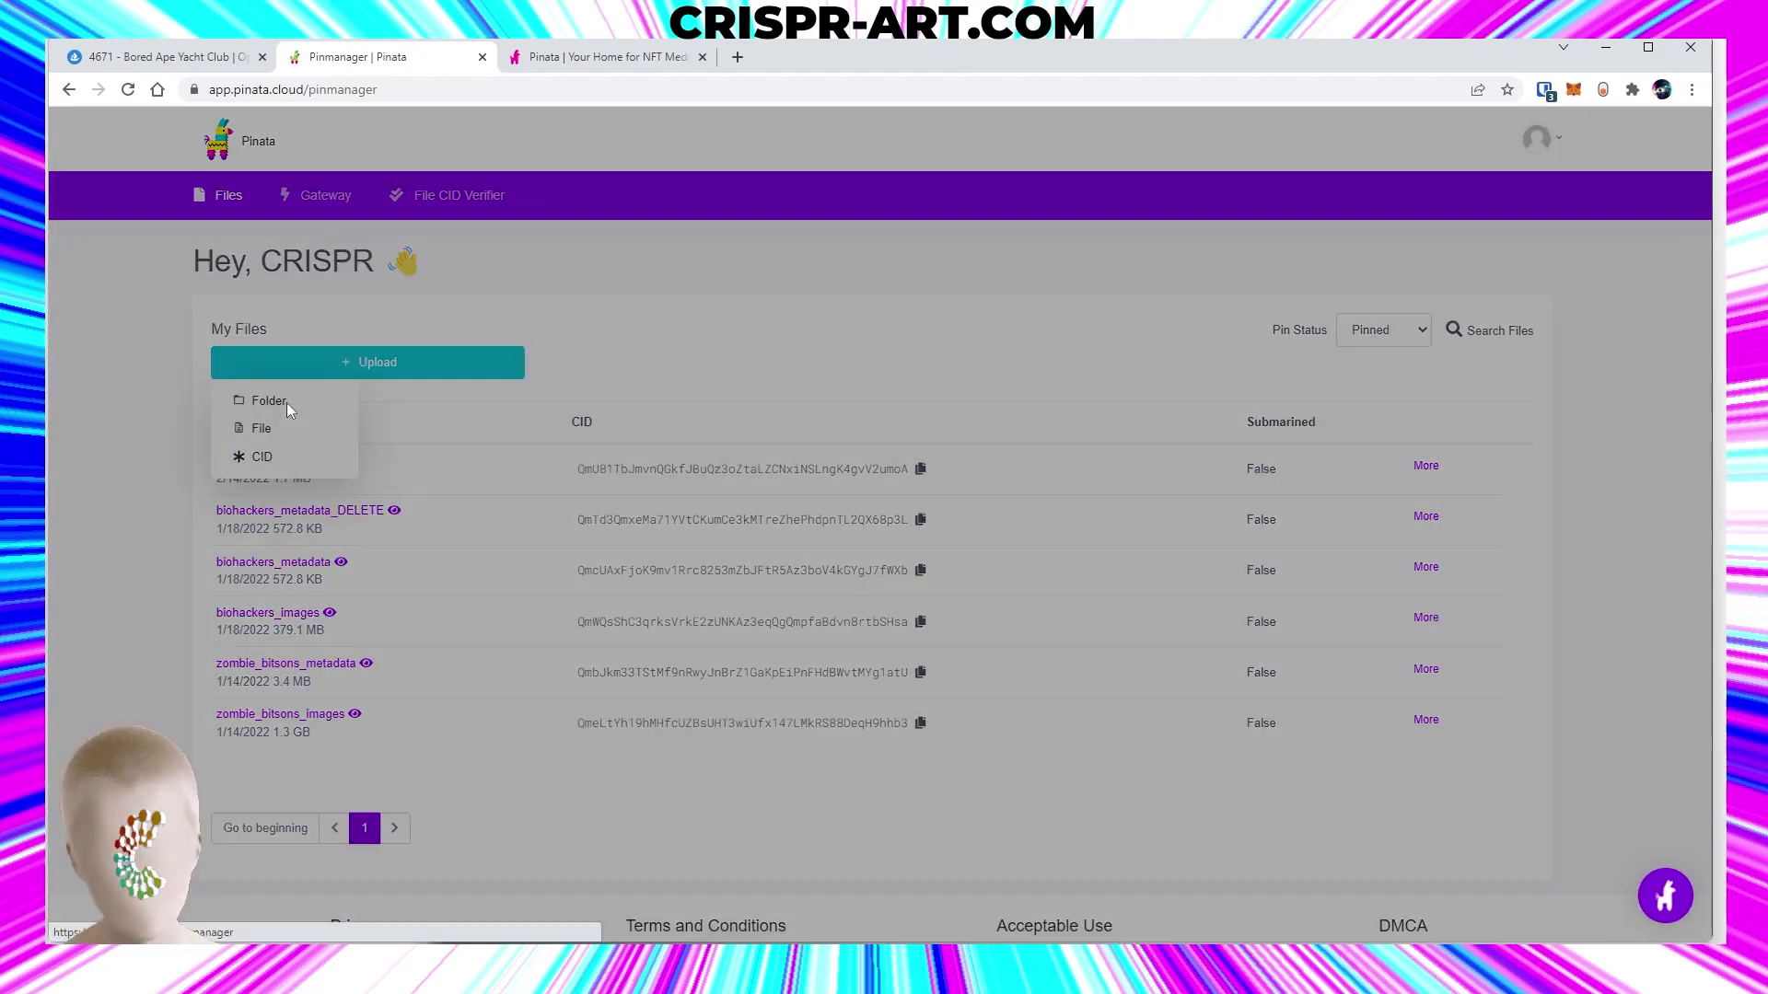
click(879, 626)
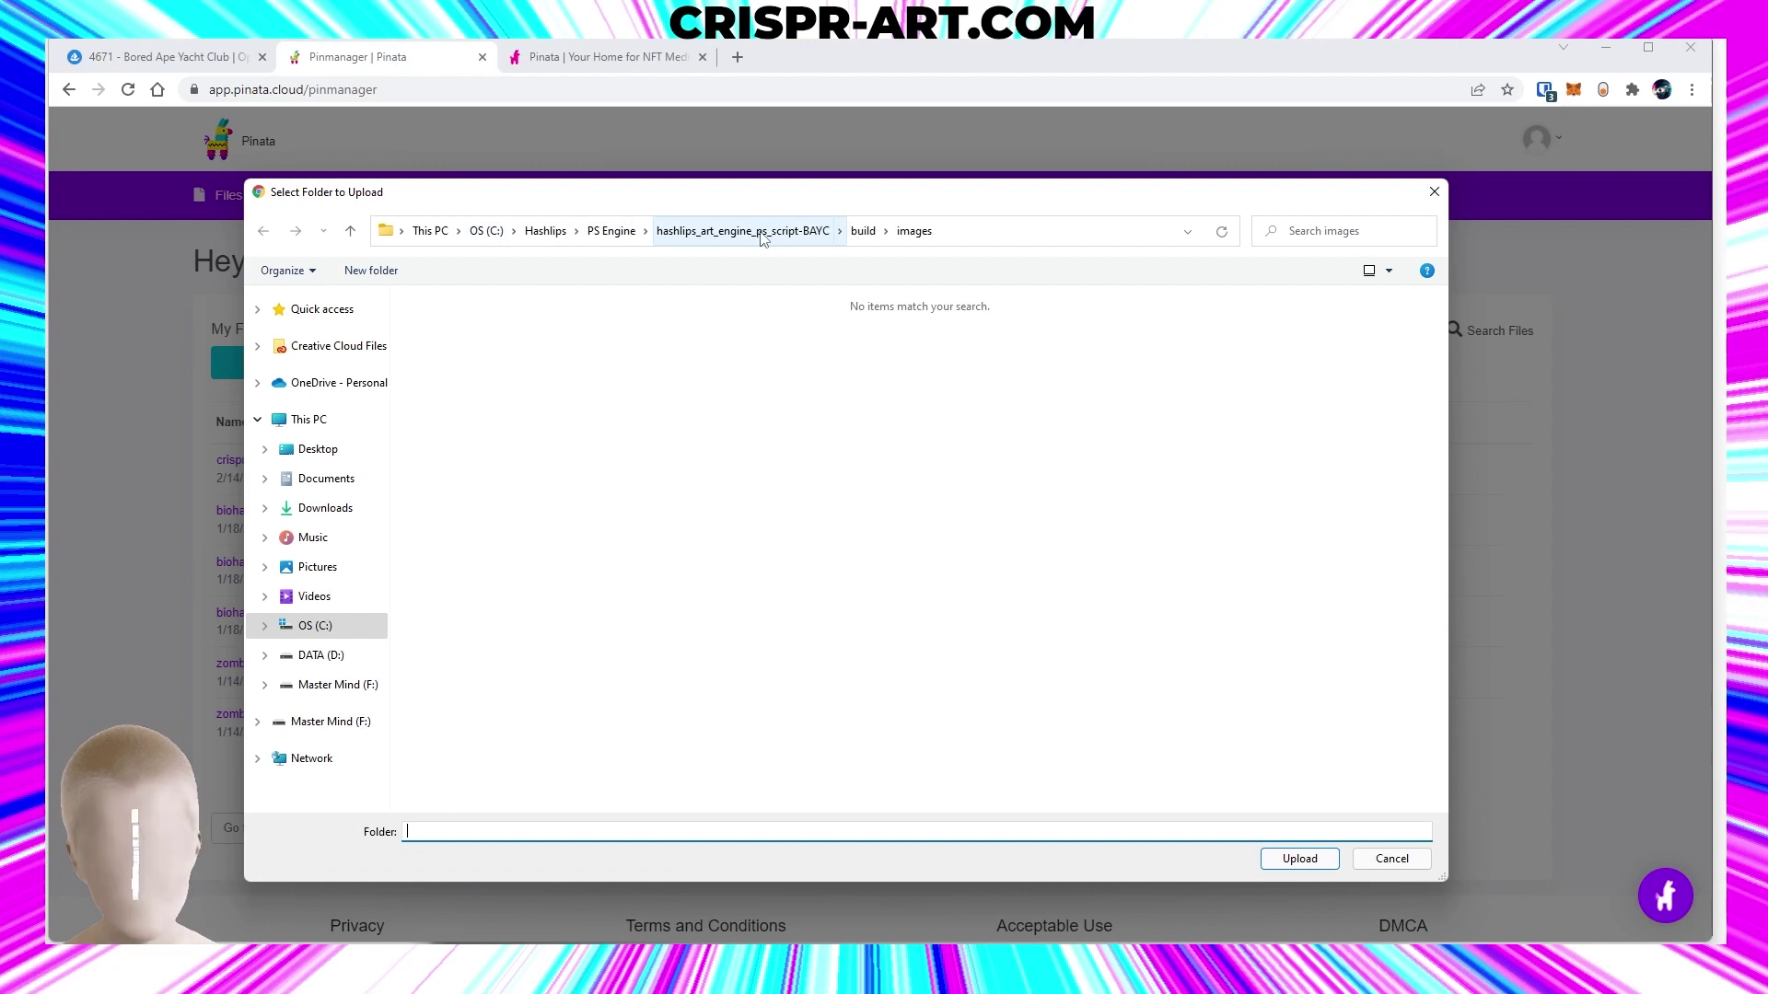
click(863, 231)
double_click(450, 357)
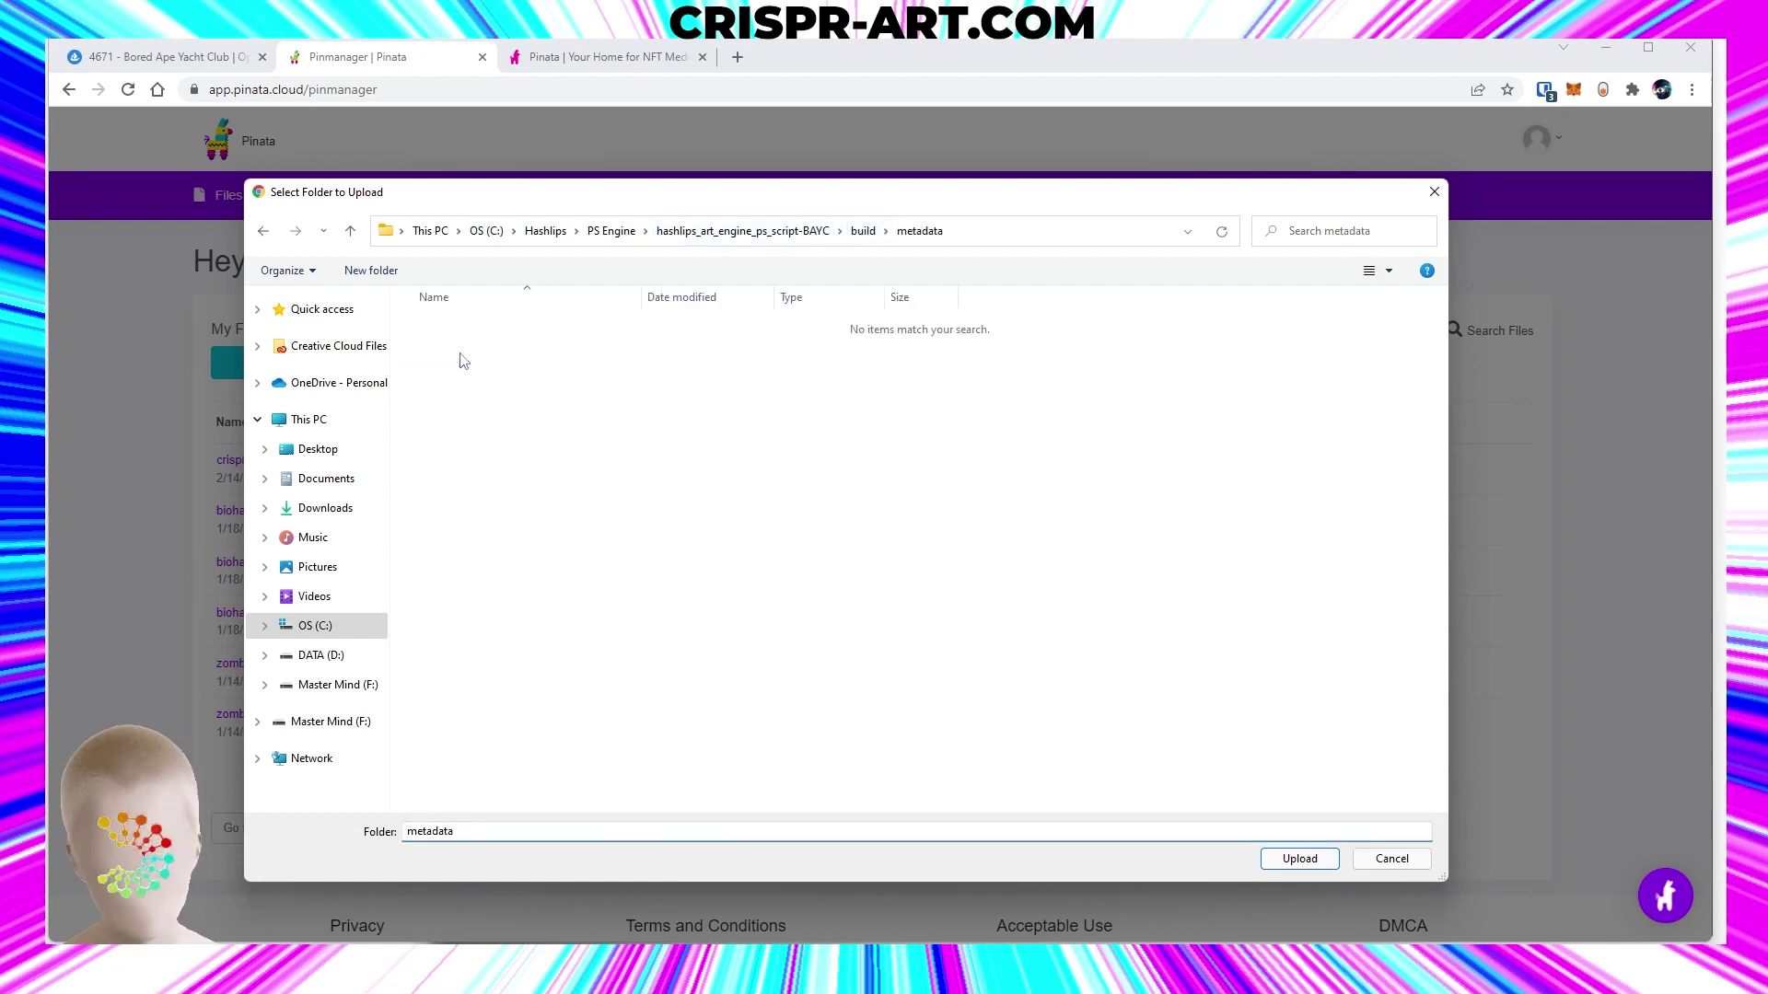
click(254, 232)
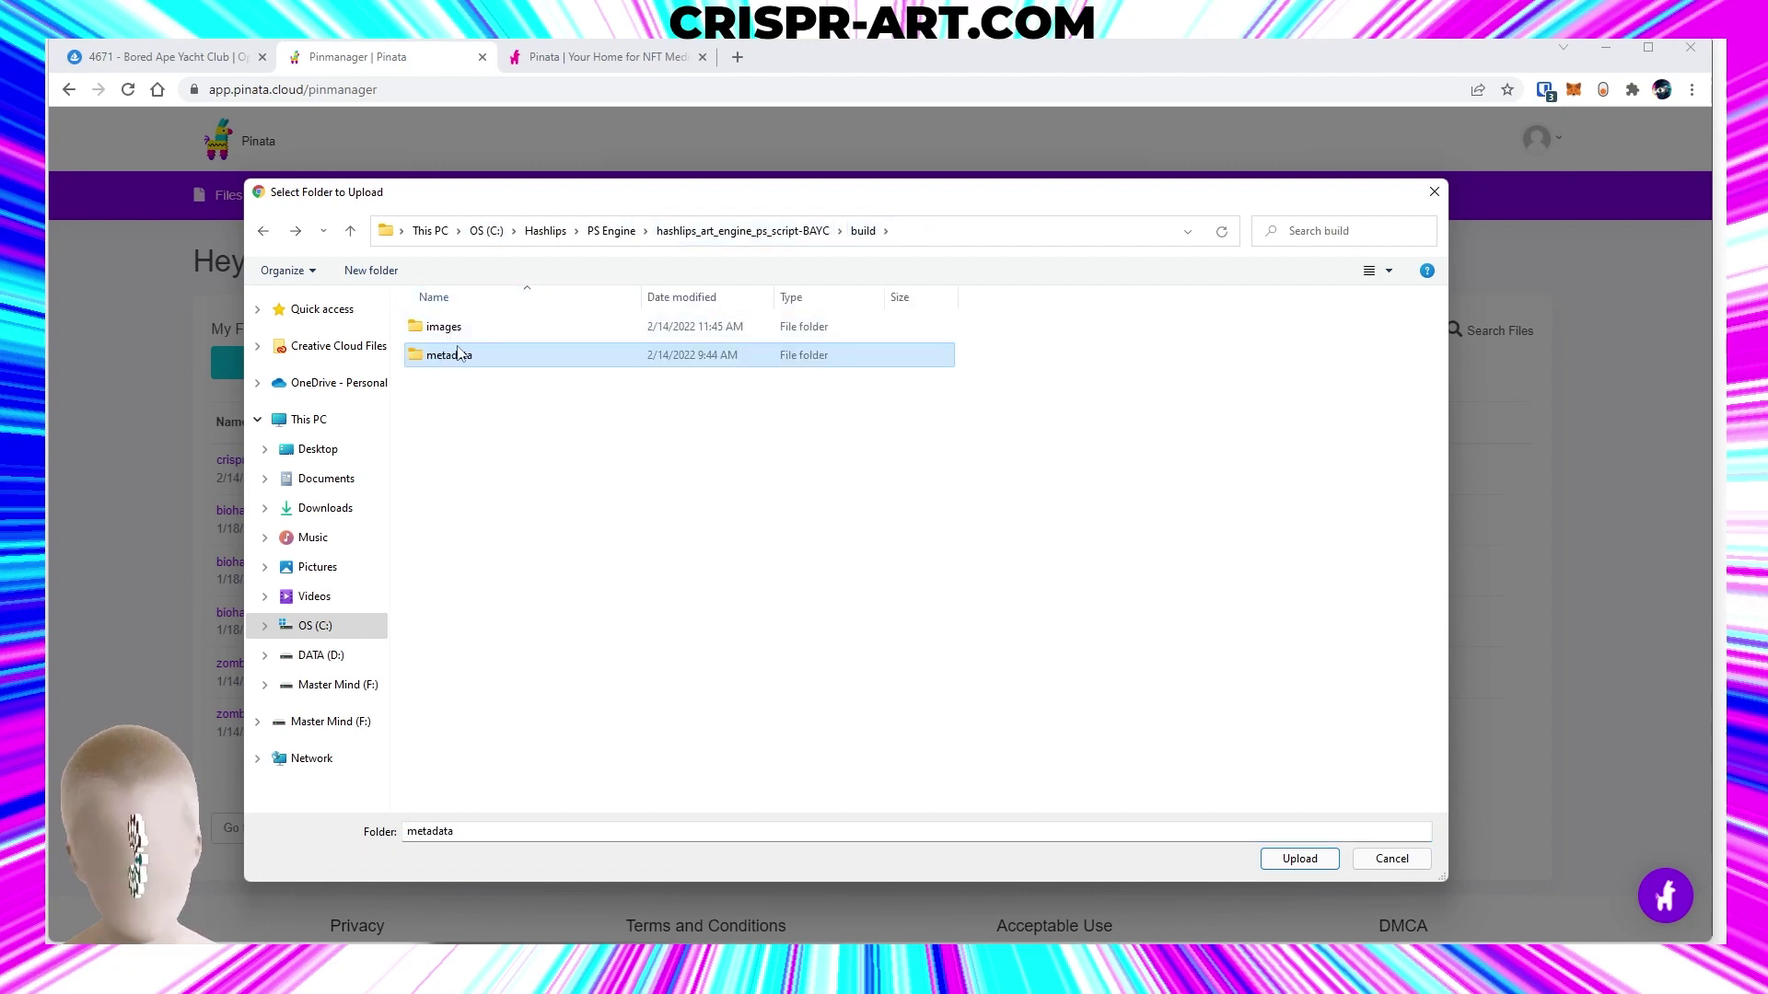
click(1297, 859)
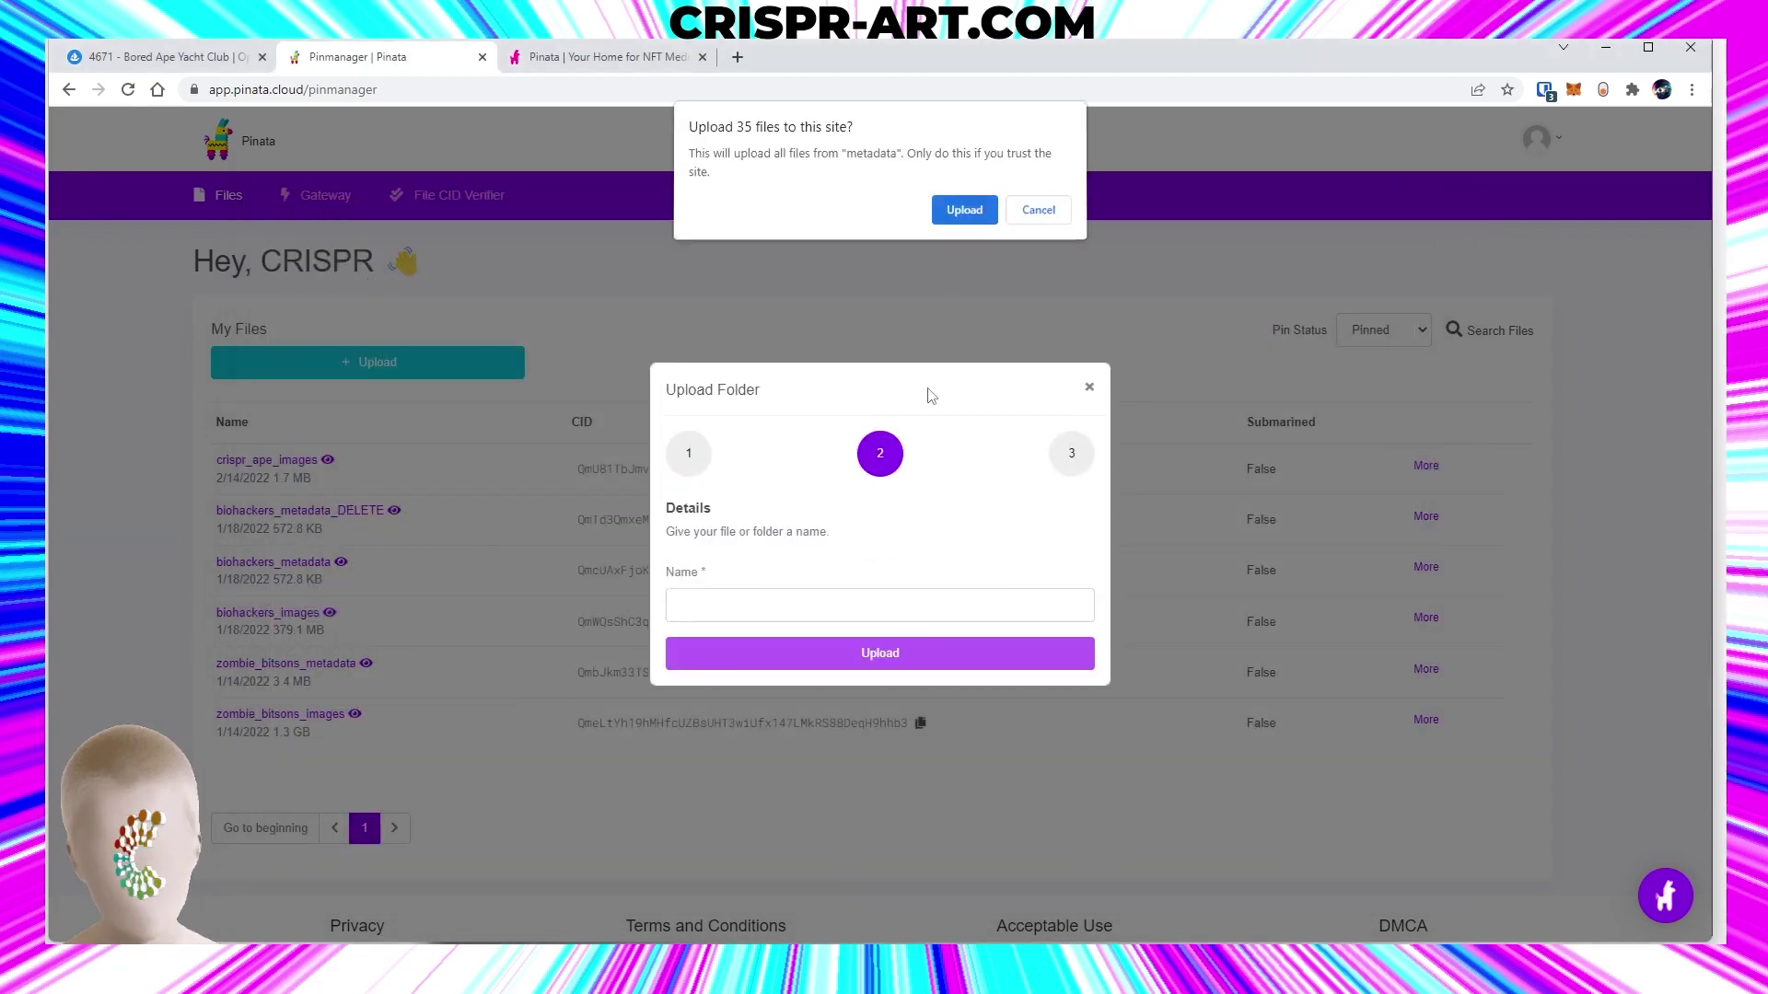
Confirm the 35-file upload and pin the folder under the name 'crispr_apes_metadata'.
key(Return)
click(744, 608)
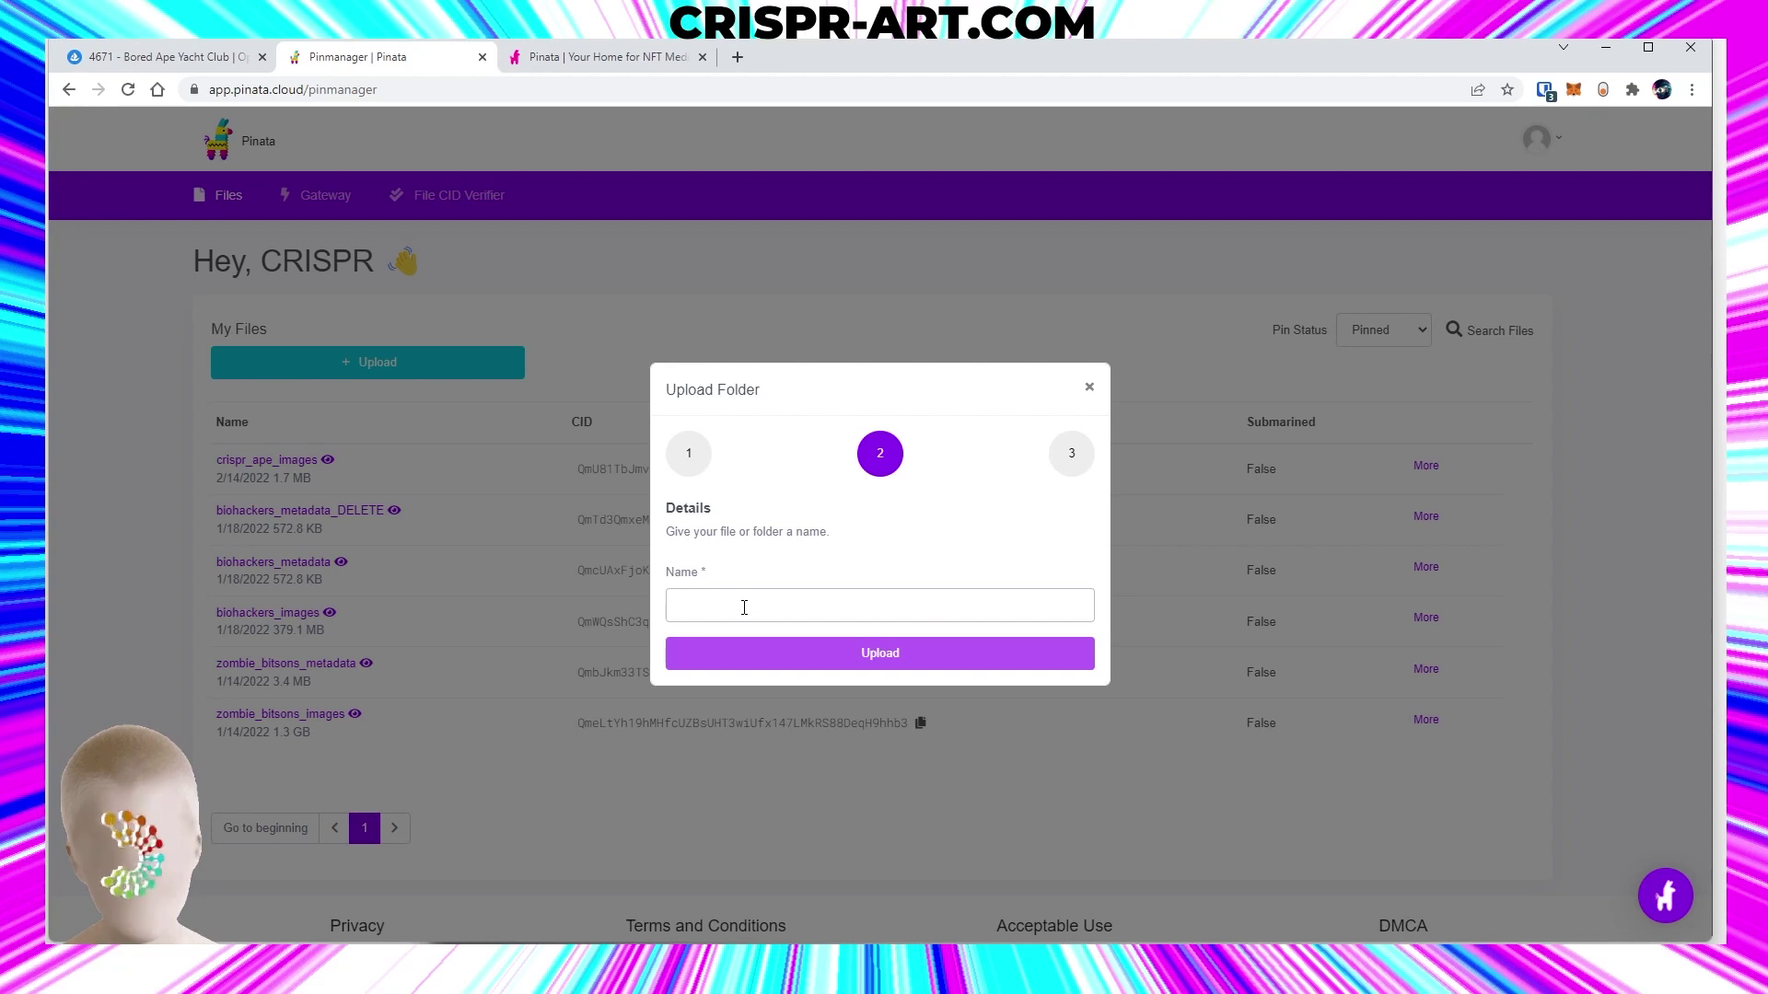
text(crispr_a)
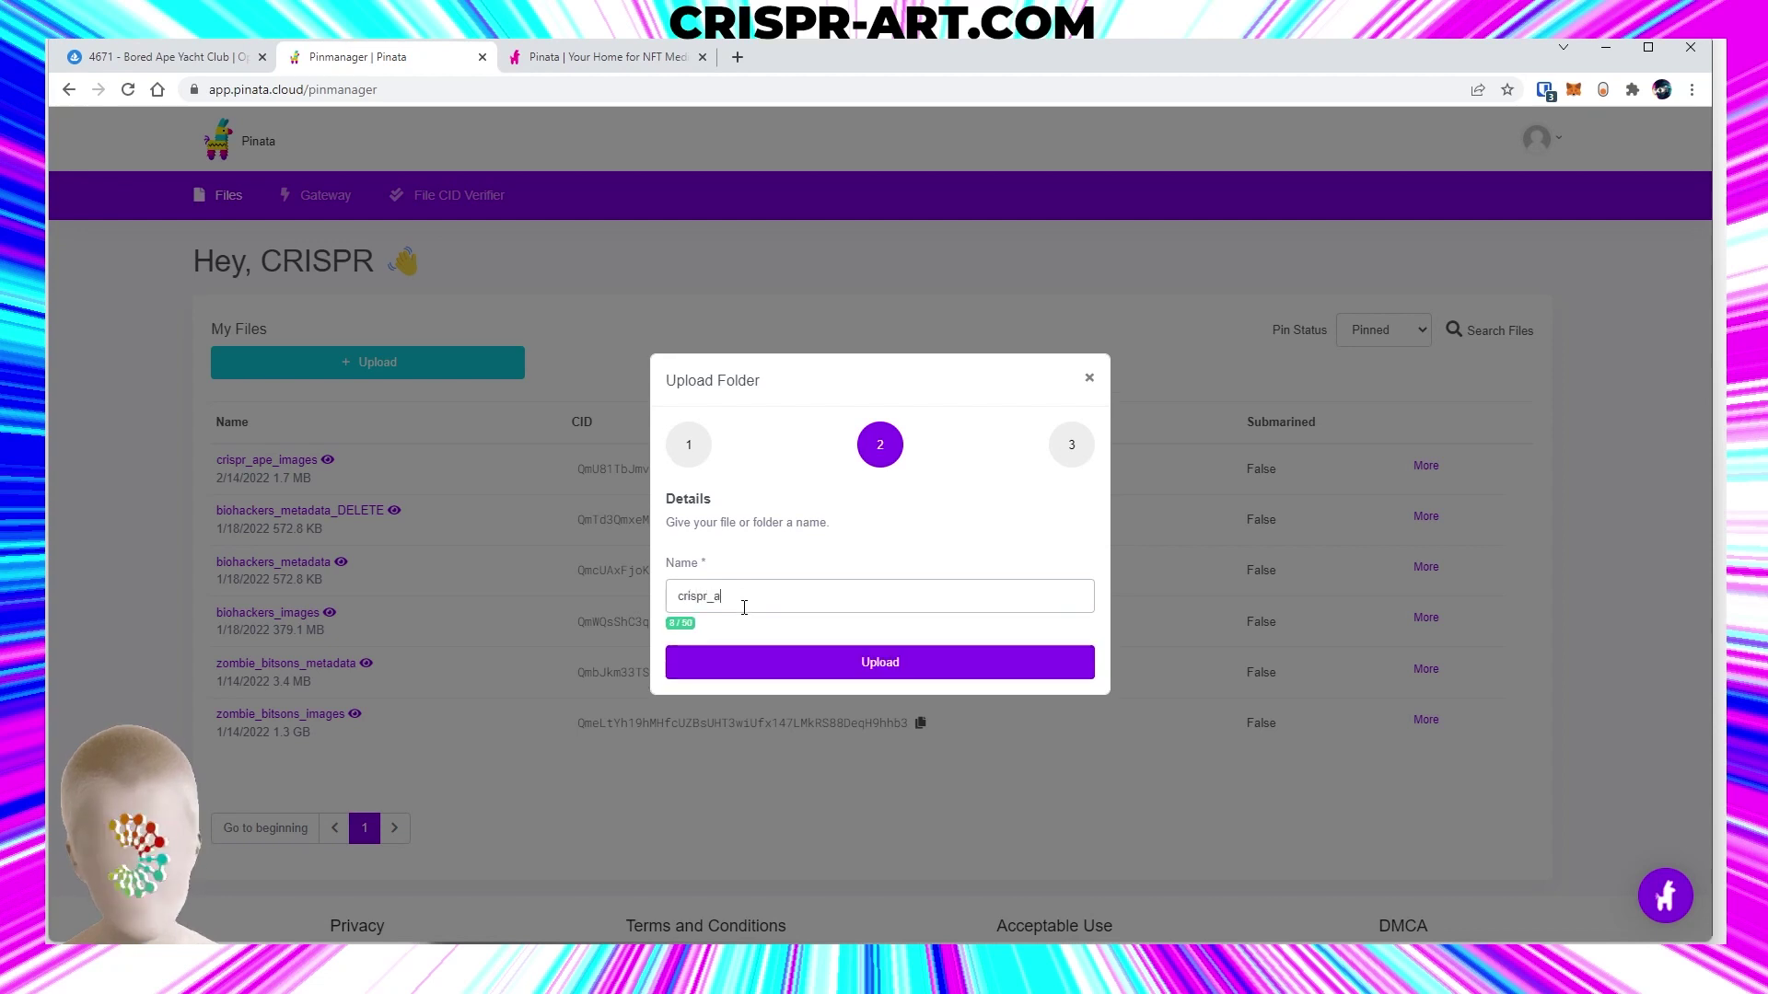
text(pes_)
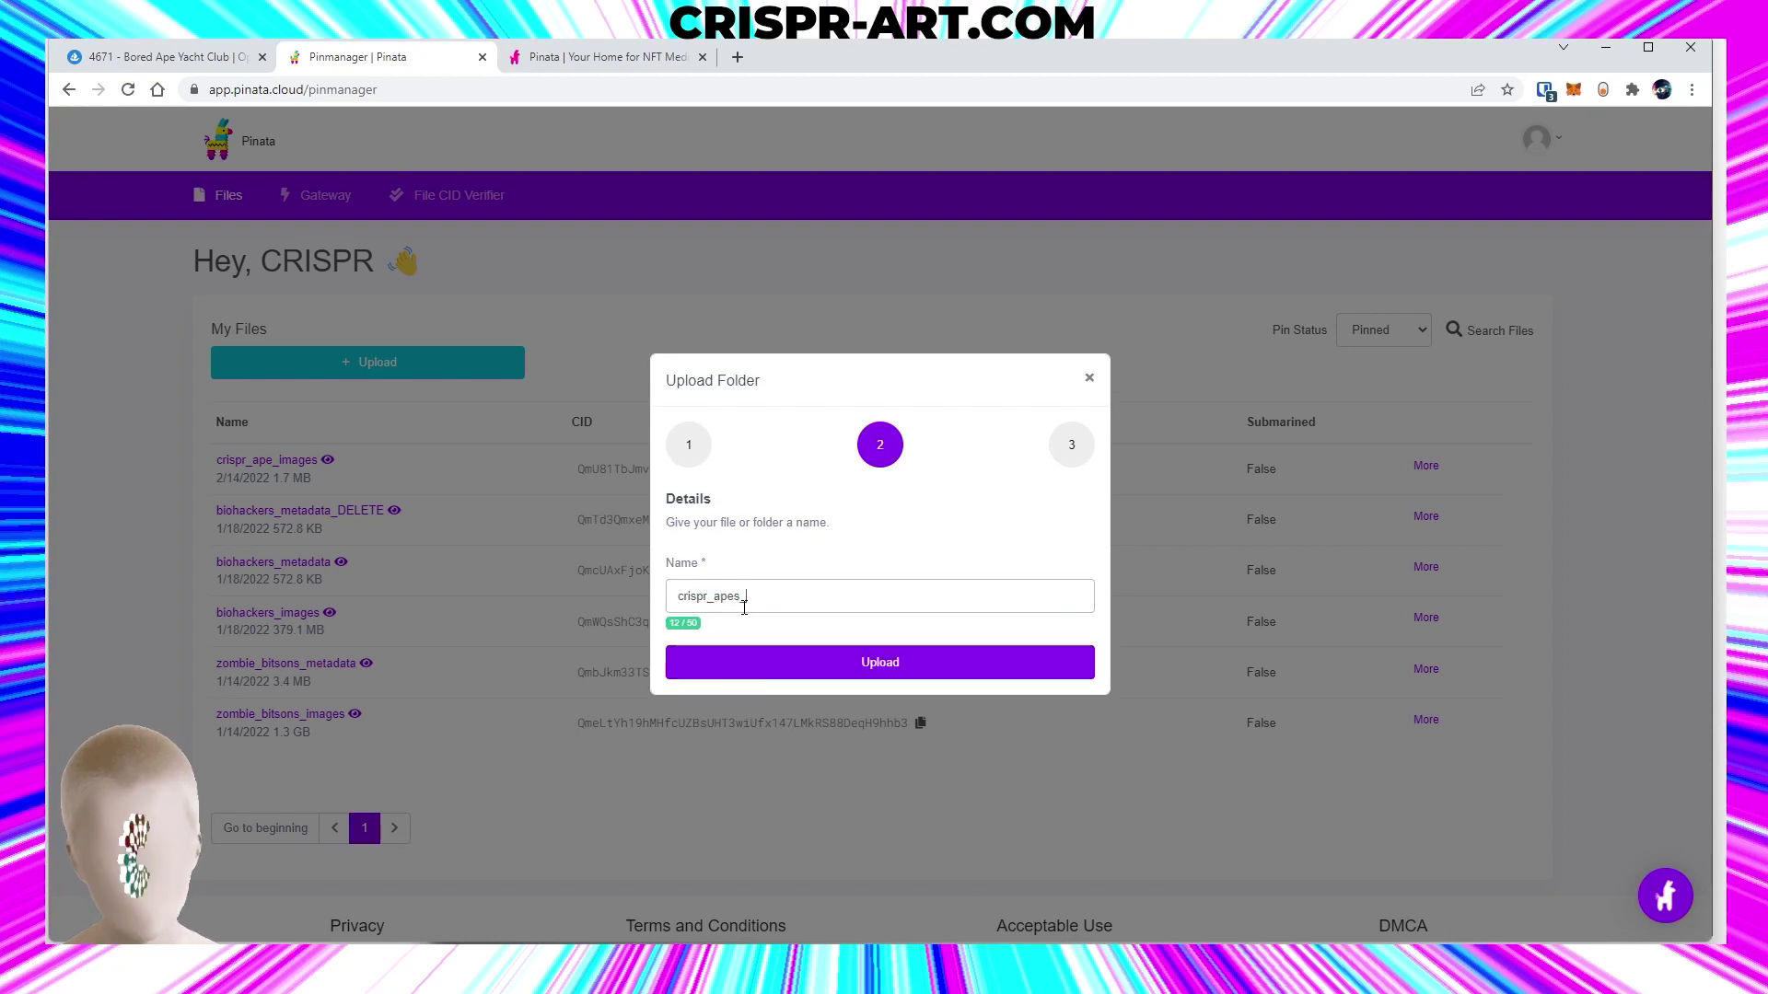
text(metadata)
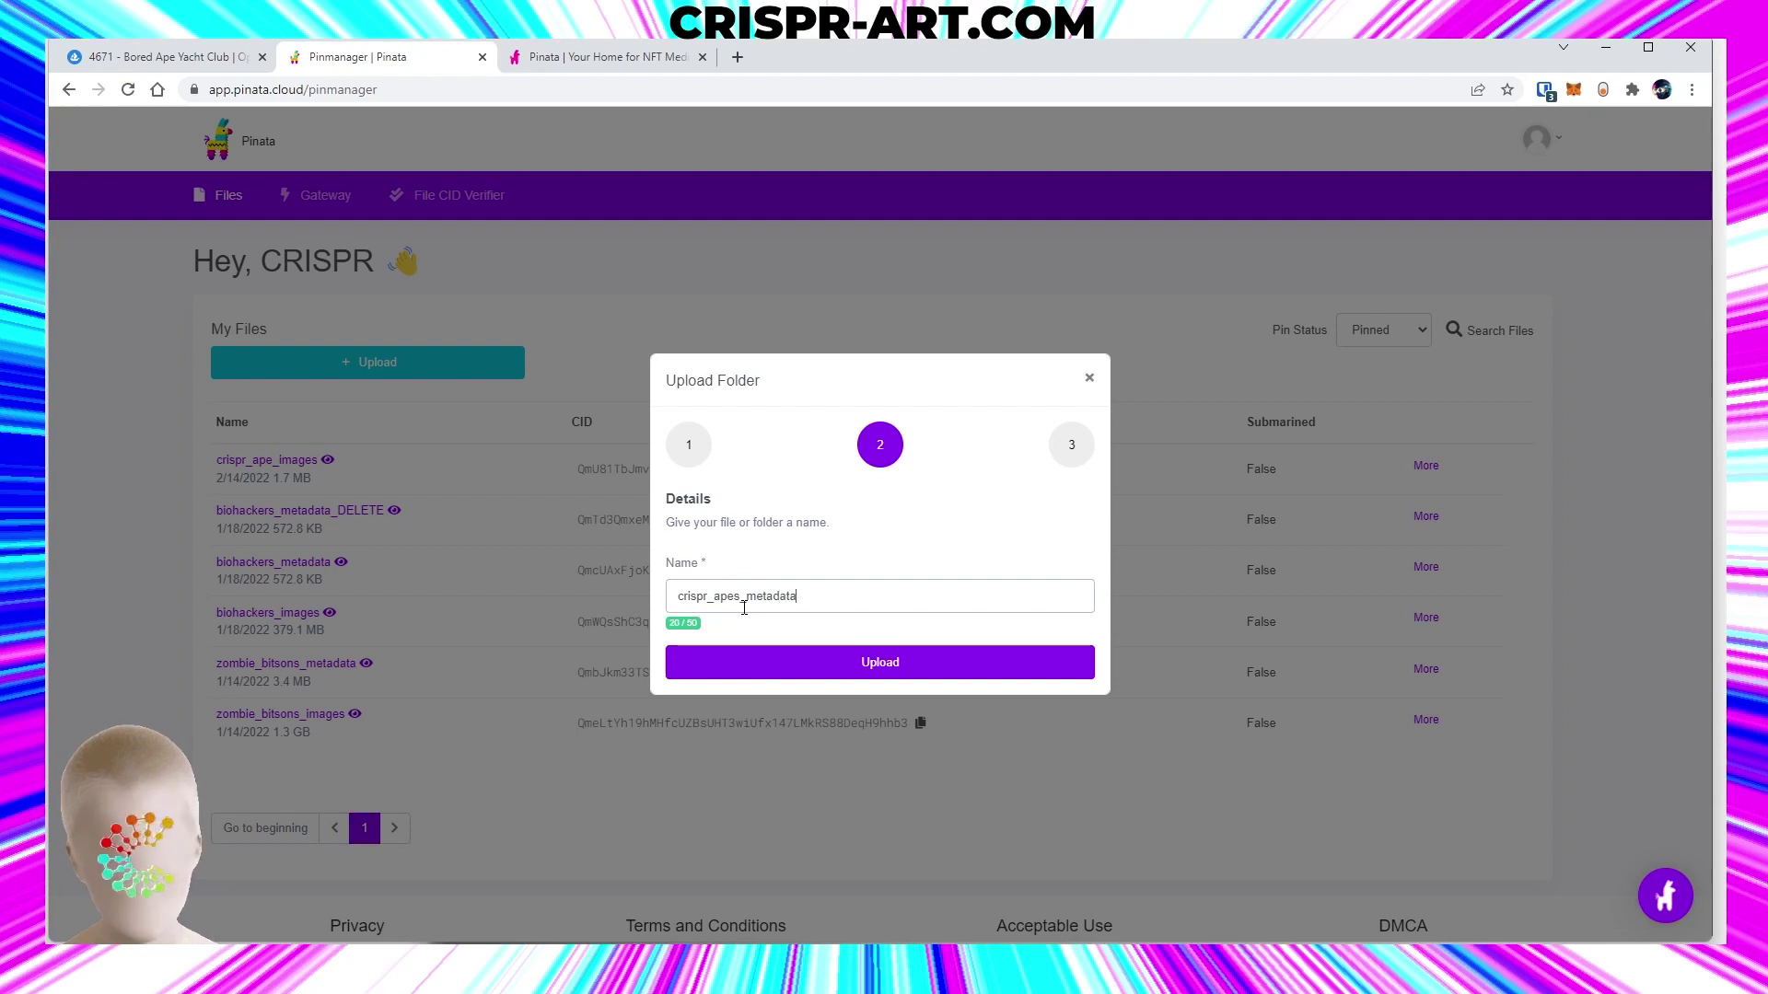
click(741, 670)
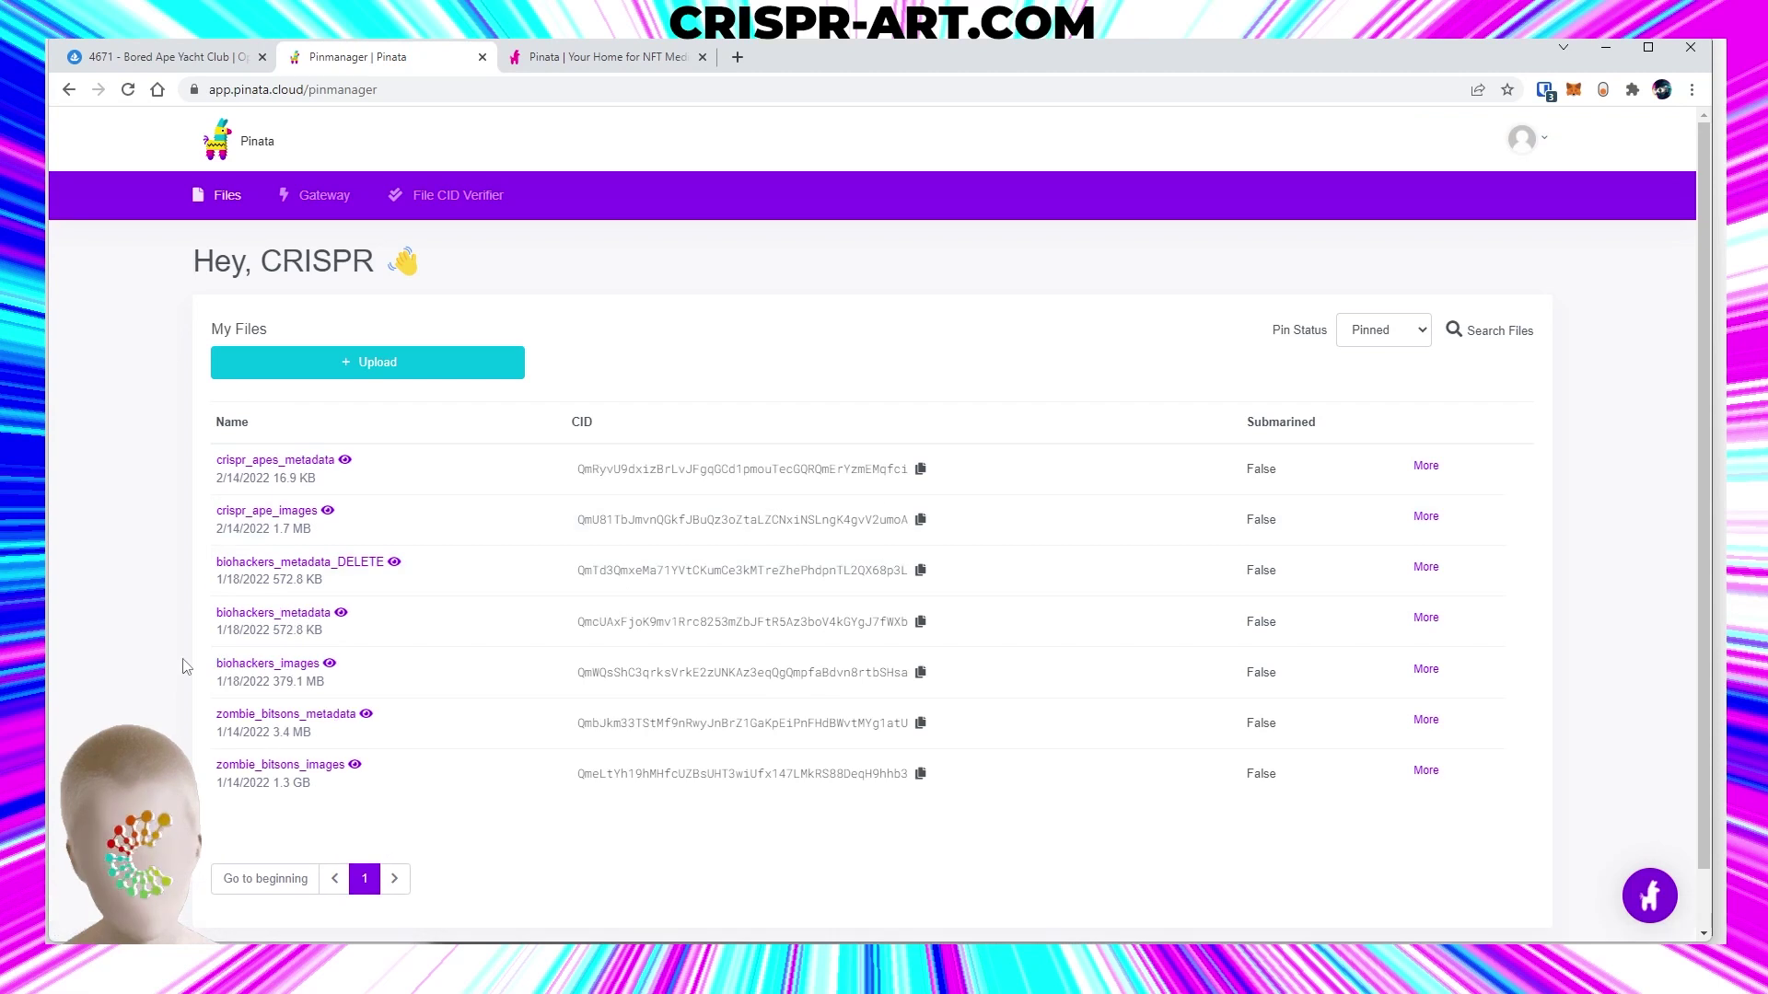
Copy the crispr_apes_metadata CID and view the folder on the IPFS gateway.
click(920, 474)
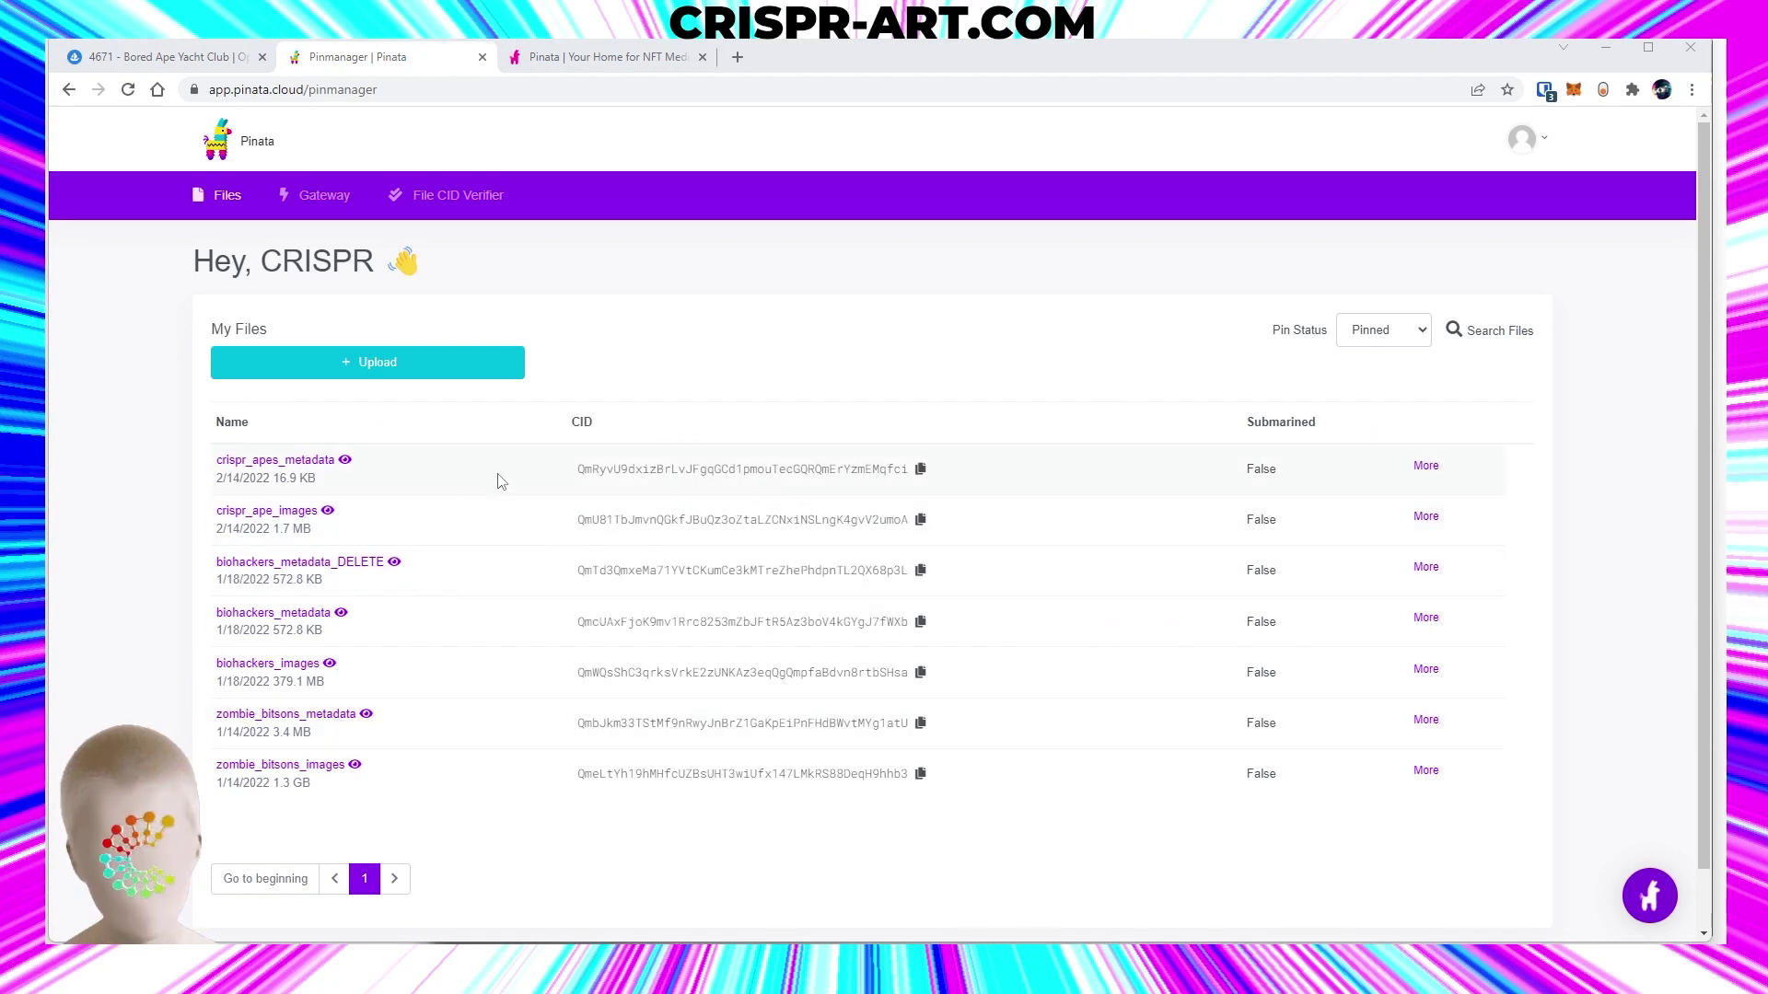
click(346, 461)
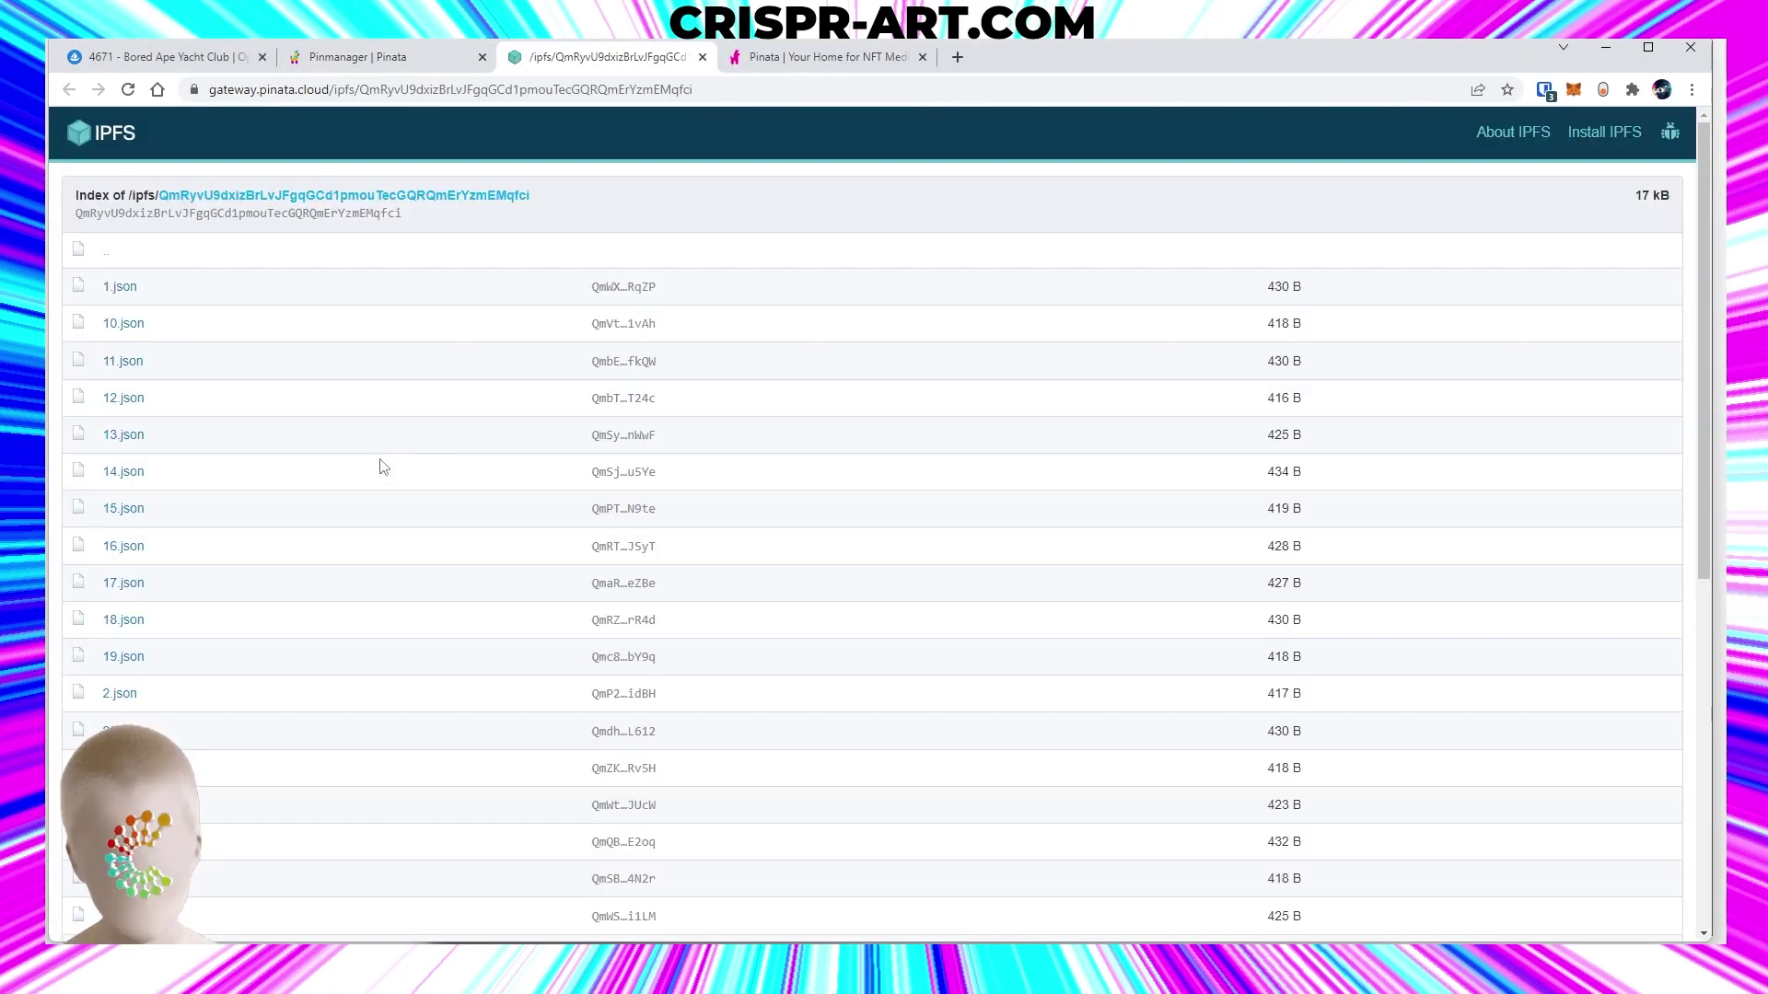
Check 1.json's ipfs:// image link on the gateway, then close the gateway tab.
click(126, 288)
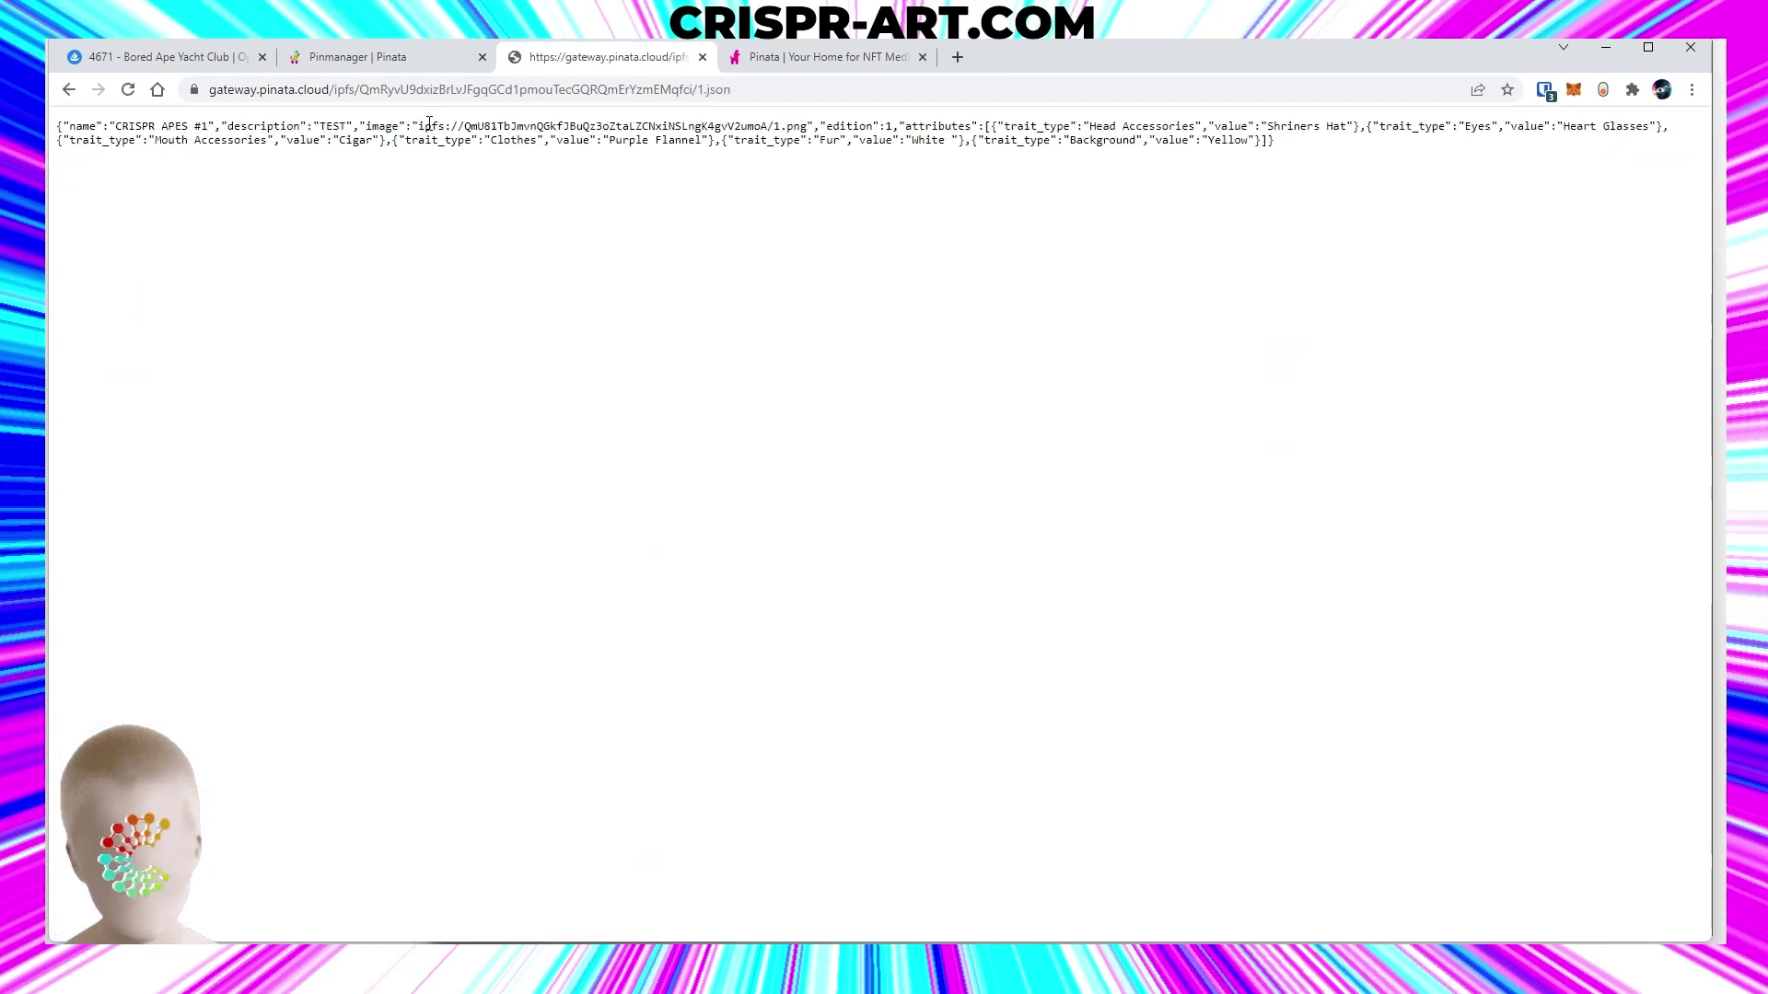
drag(420, 127, 776, 119)
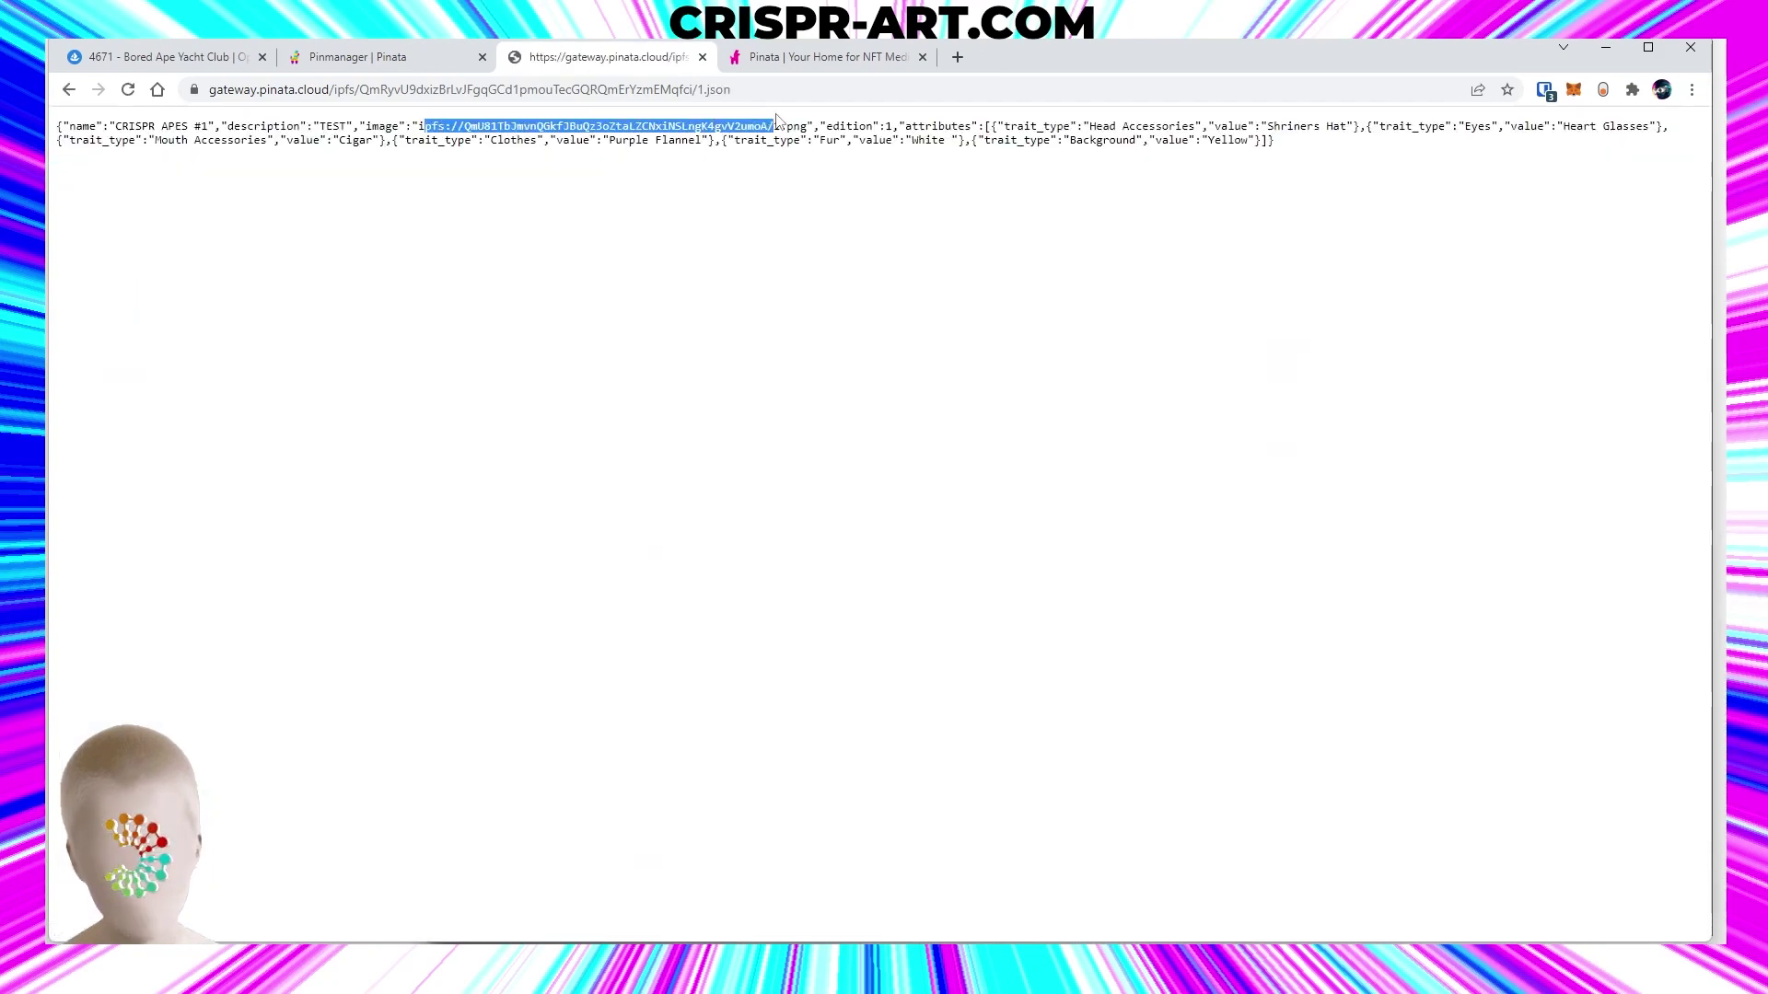
click(702, 56)
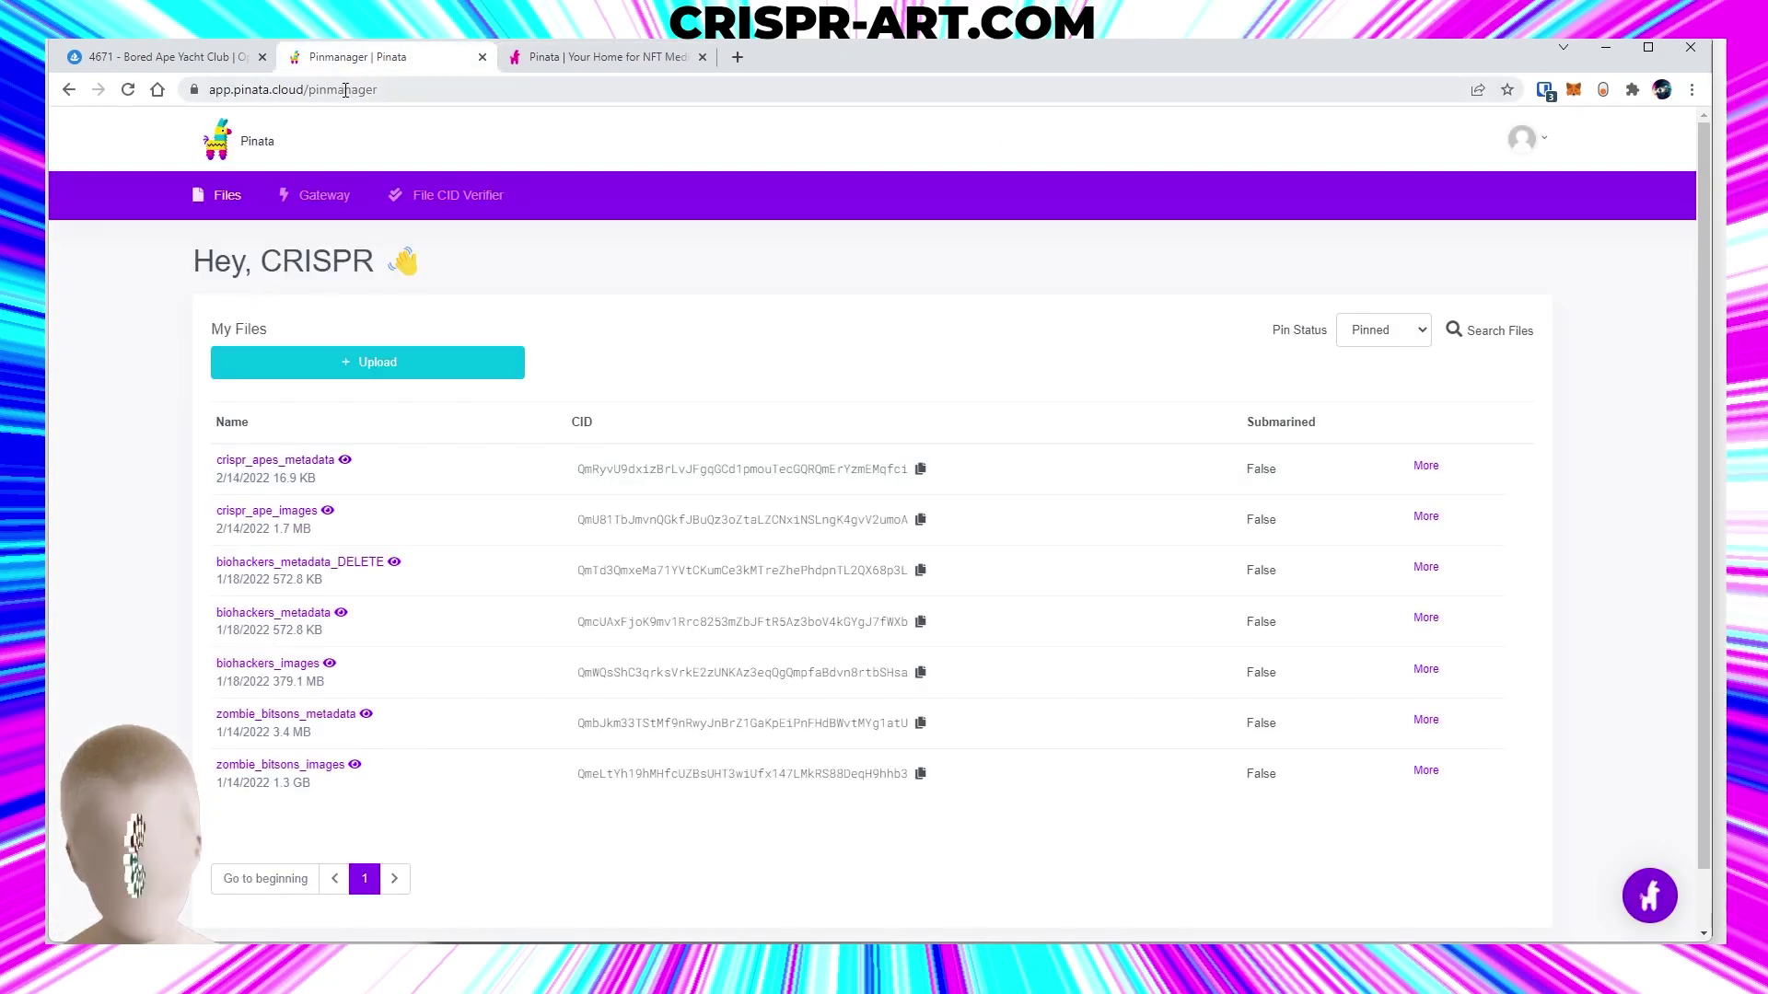
Switch to the OpenSea Bored Ape Yacht Club browser tab.
click(166, 62)
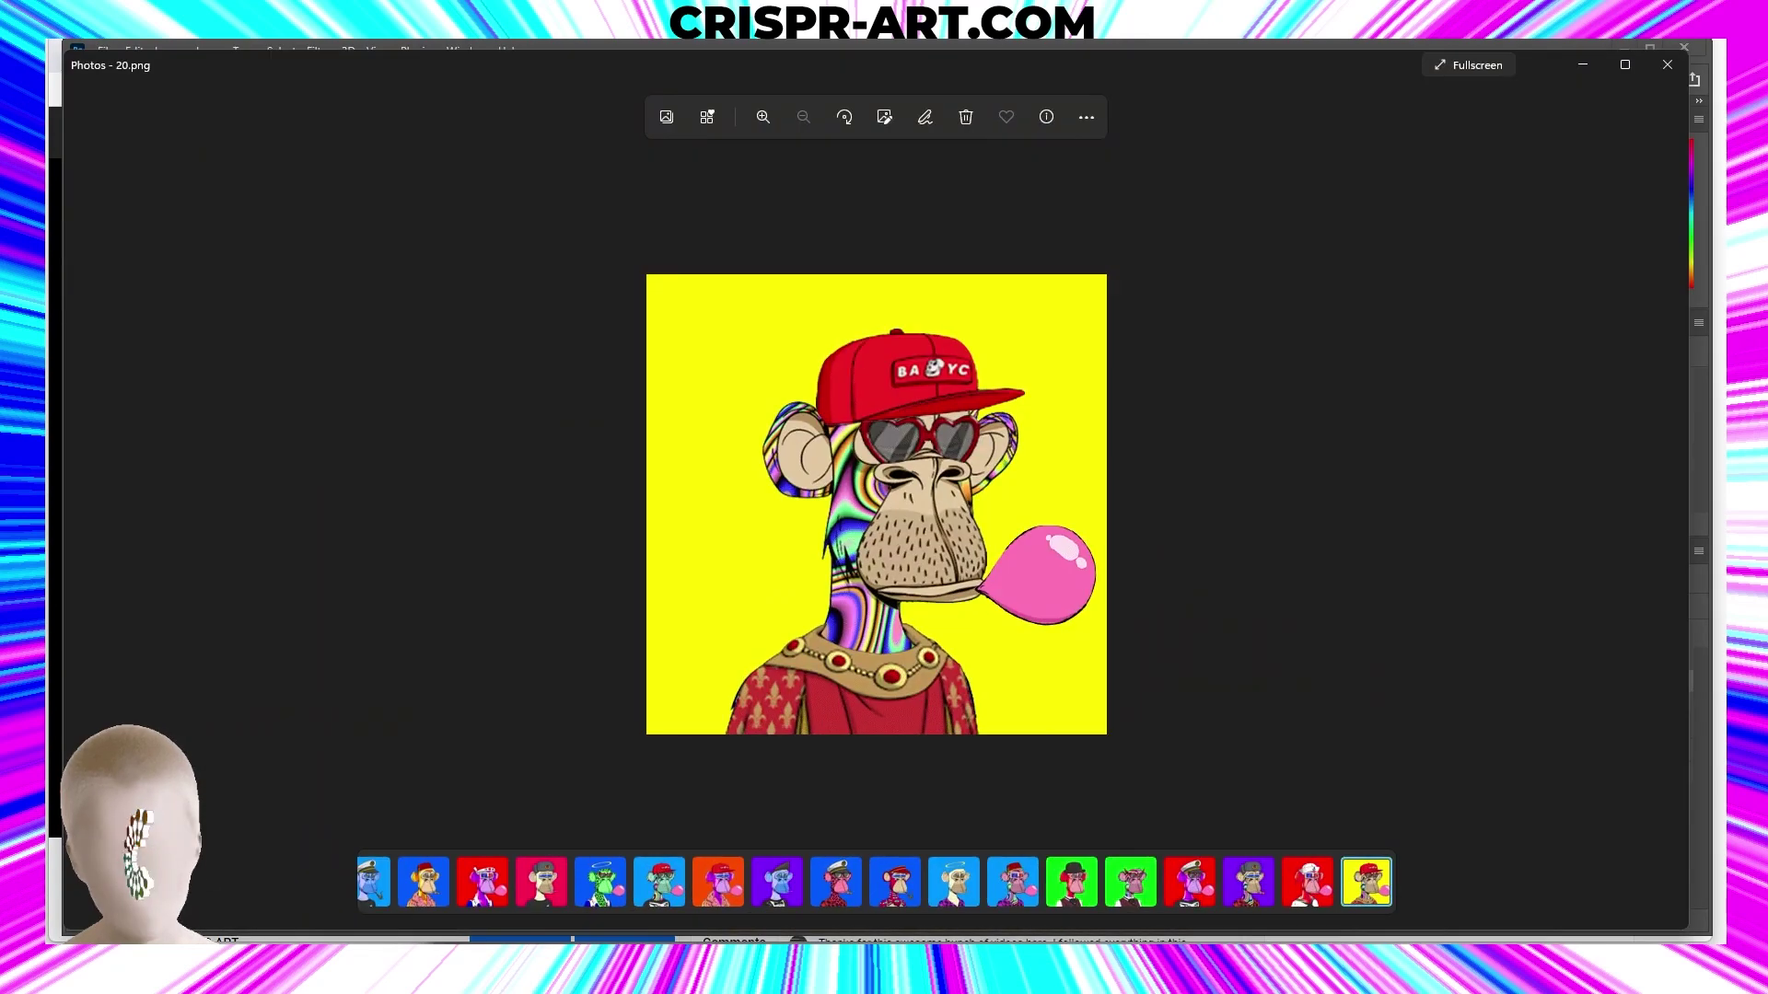
Compare the yellow and blue apes side by side, hide the metadata folder, and return to 2.png.
ctrl+click(670, 883)
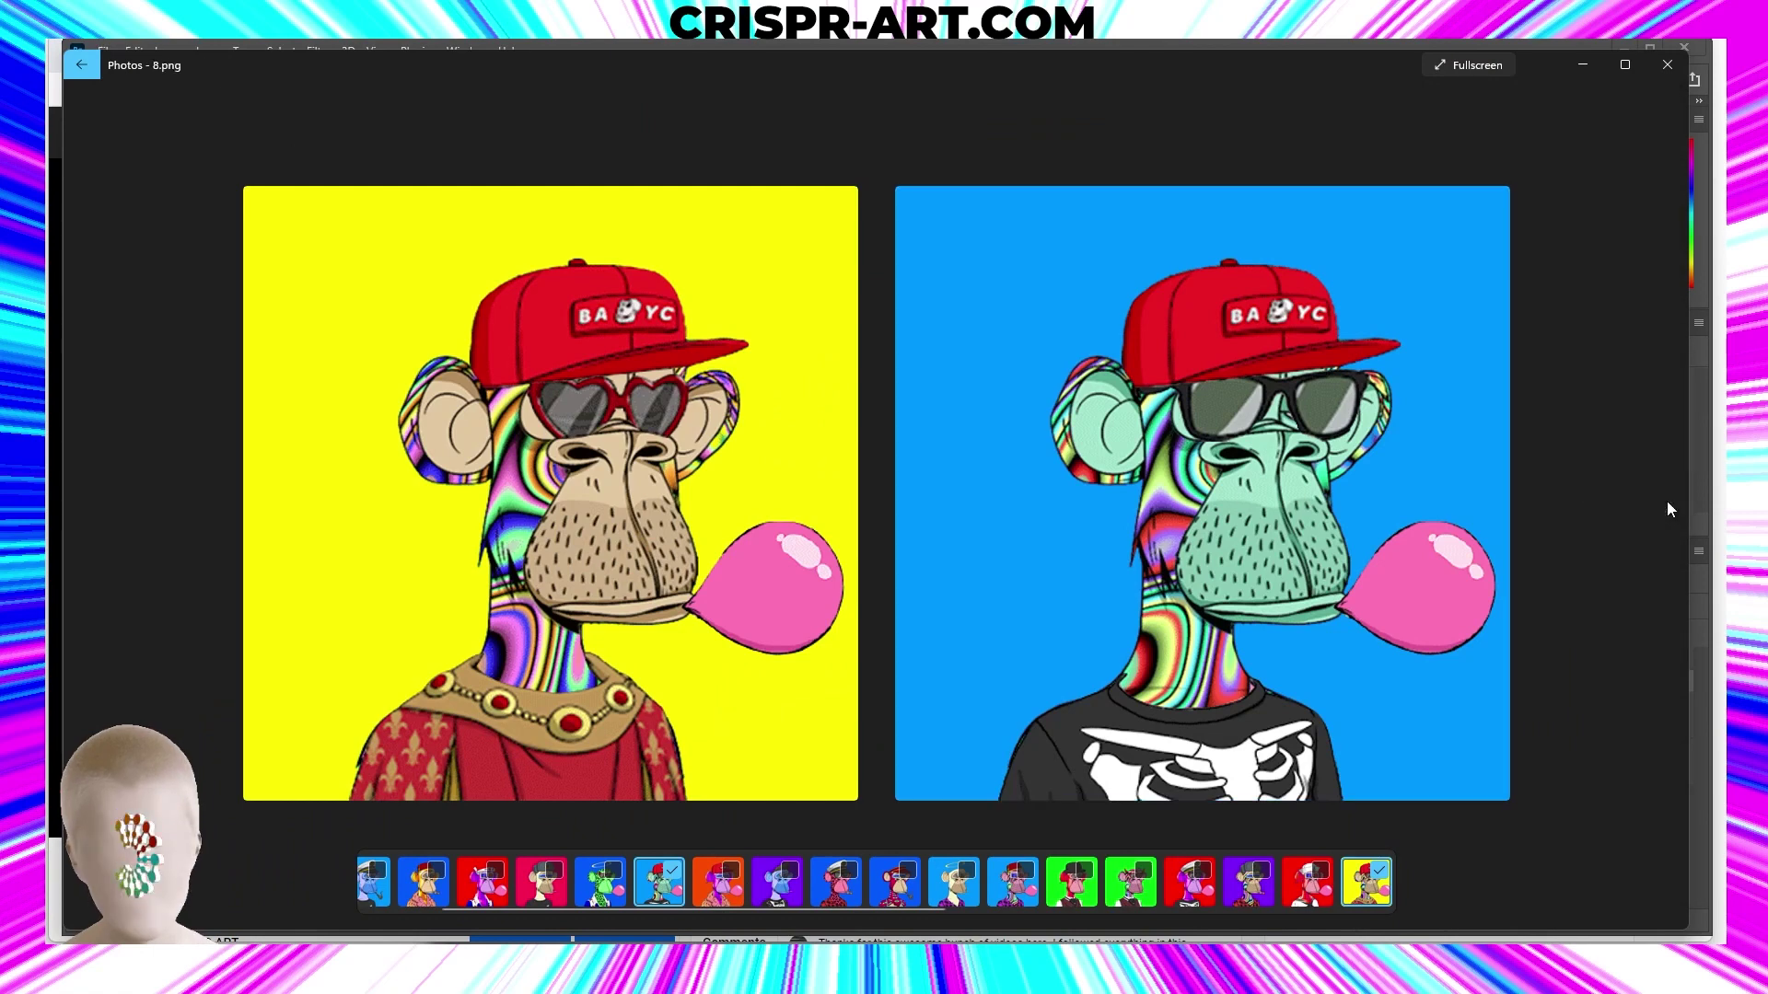
click(1664, 64)
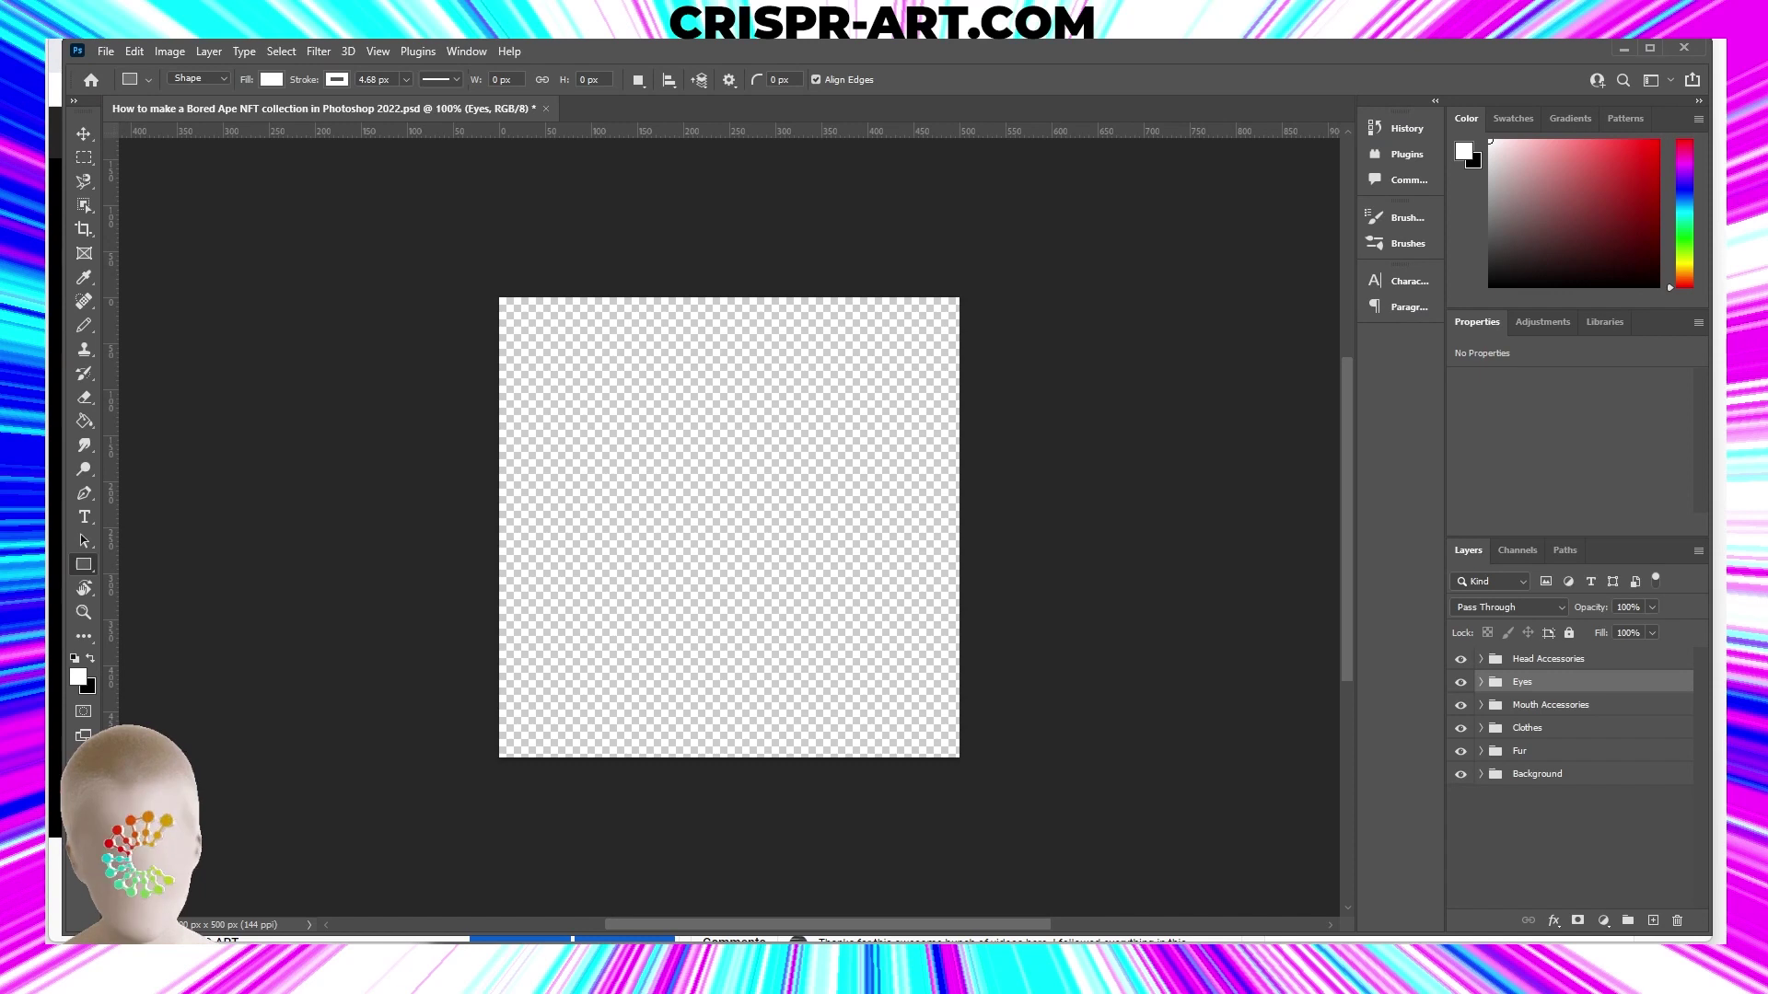
key(alt+Tab)
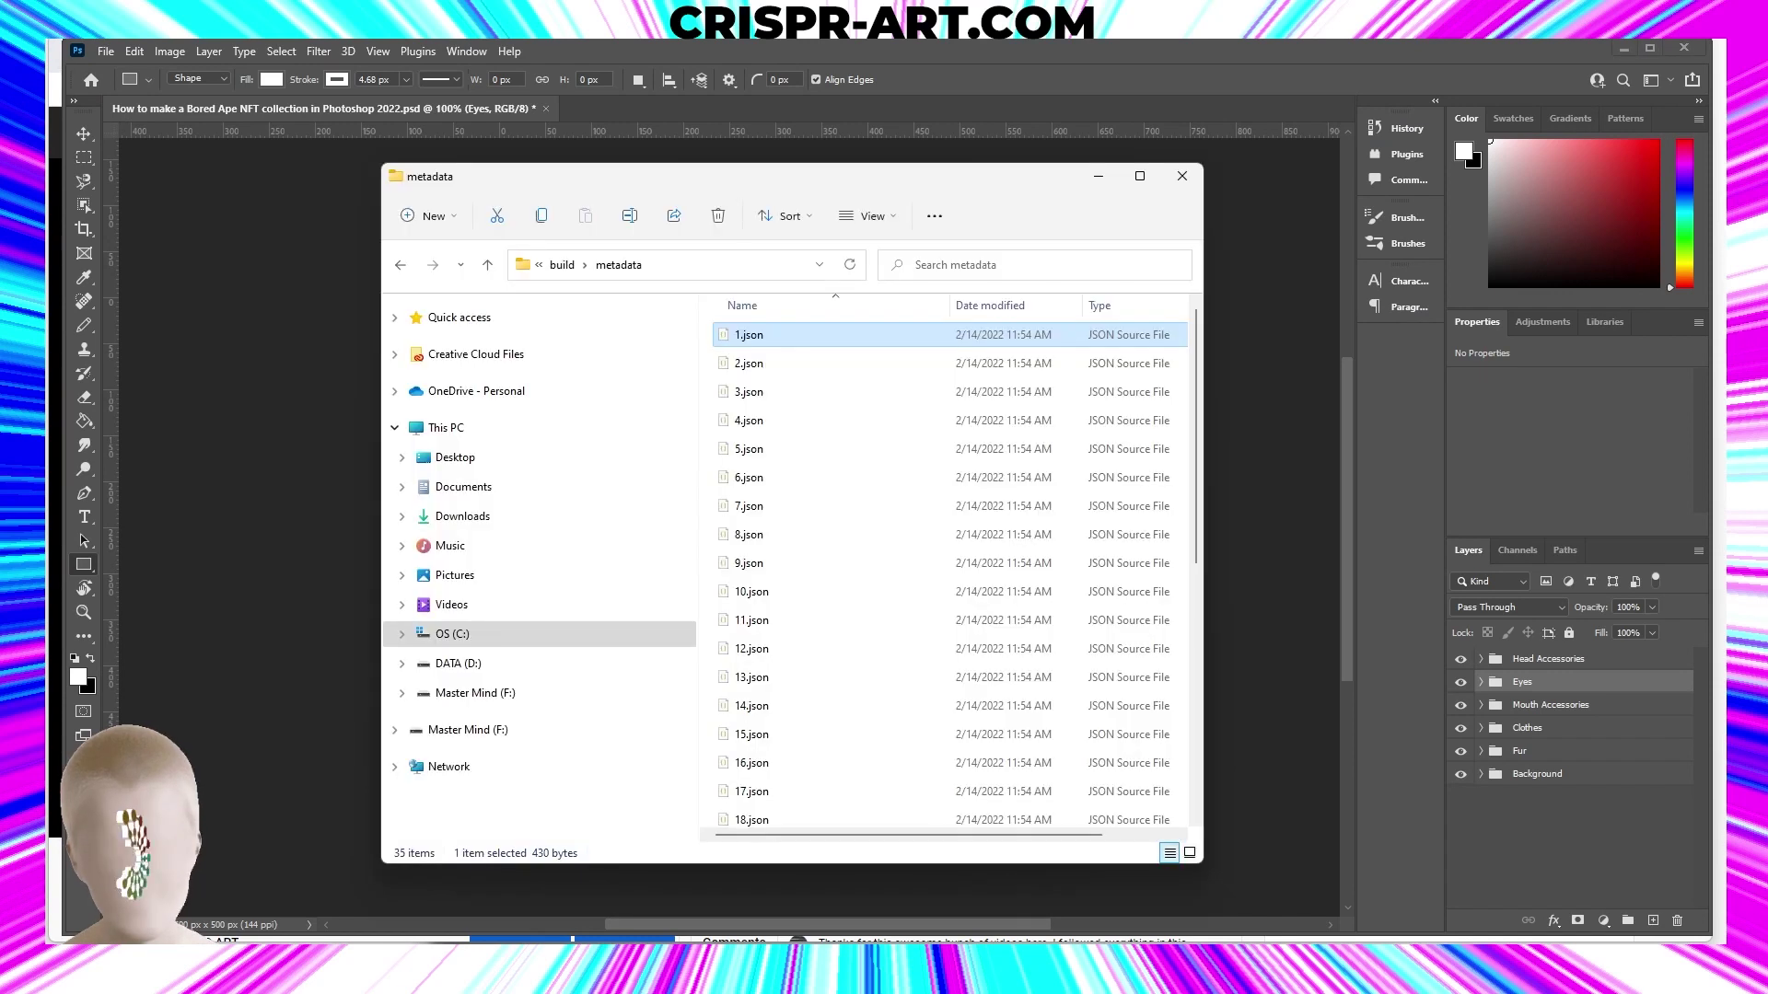
click(1099, 174)
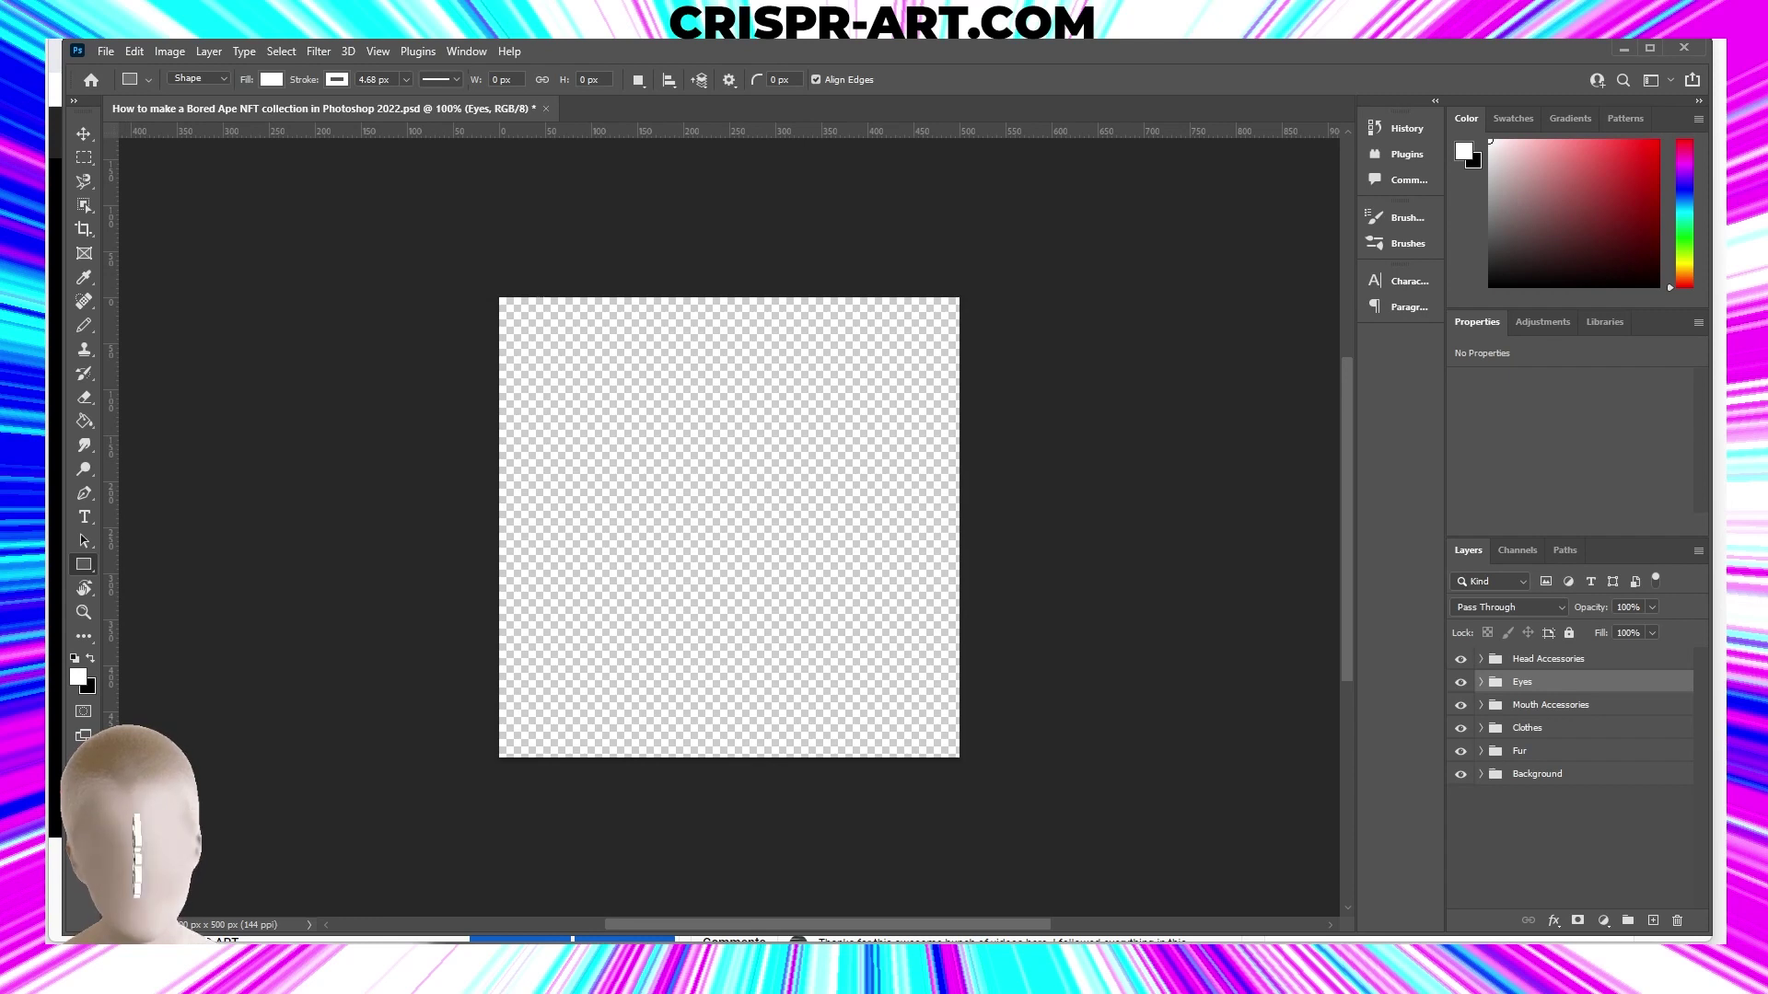
key(alt+Tab)
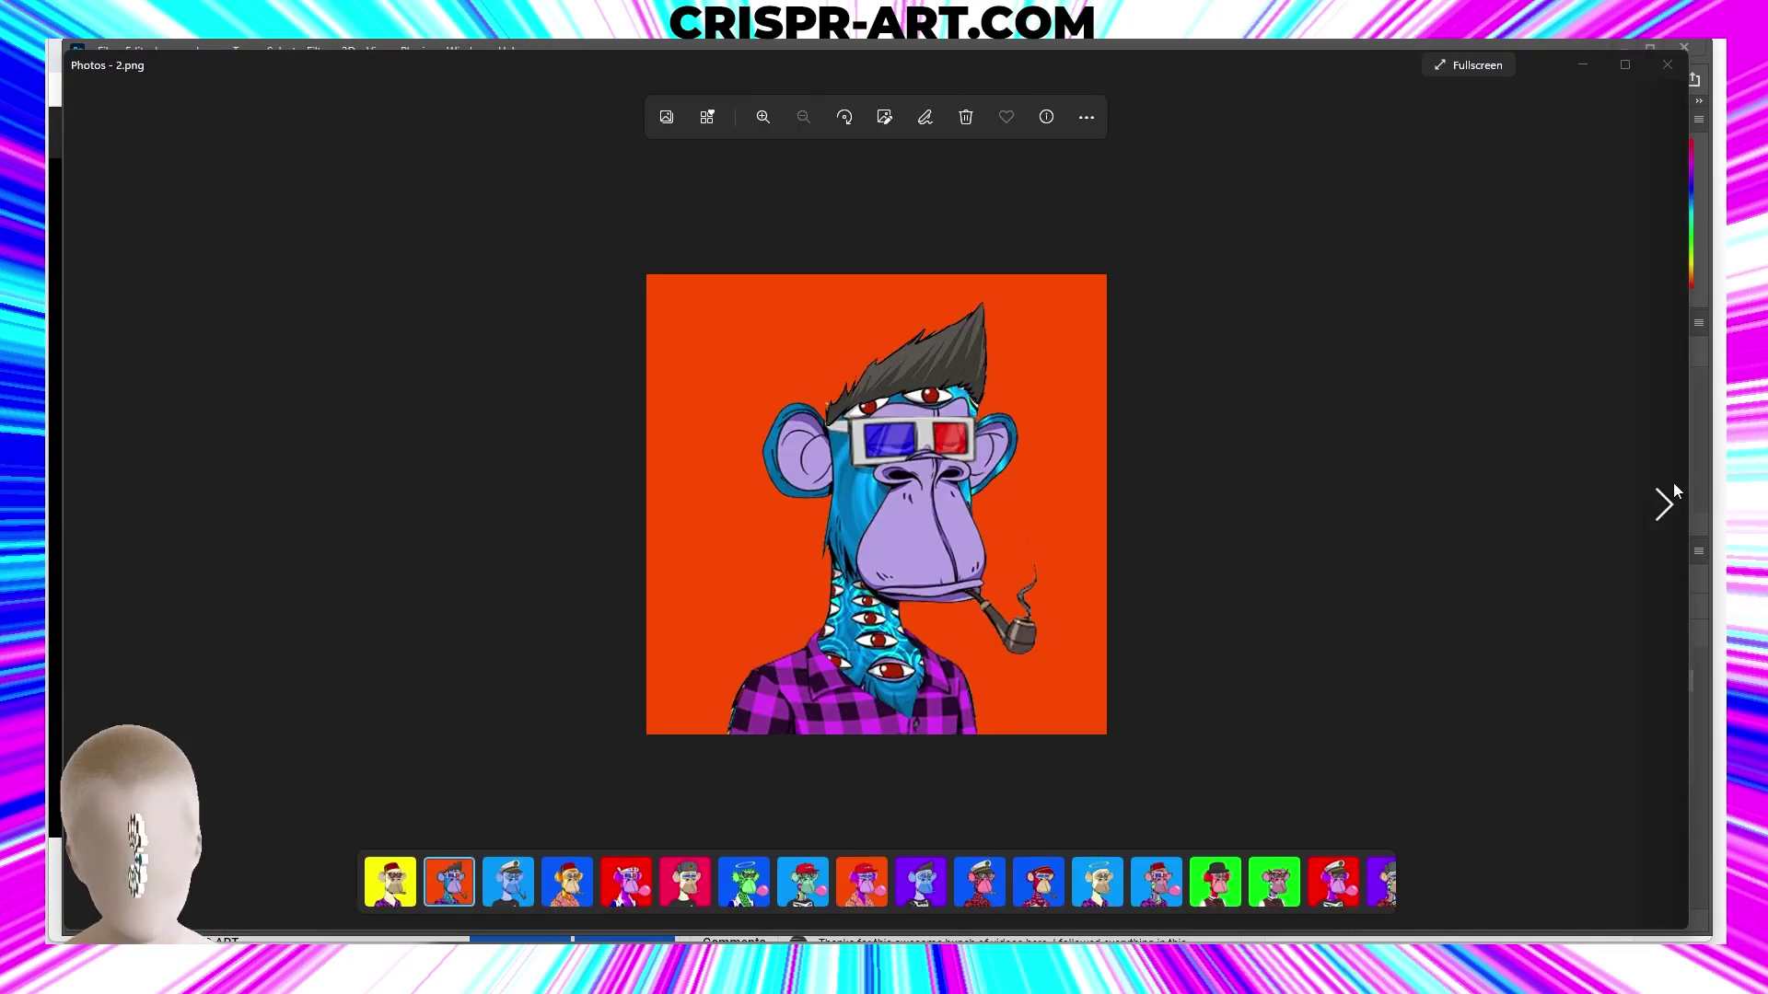
Step forward through generated ape images 3.png to 19.png in Windows Photos.
click(1664, 504)
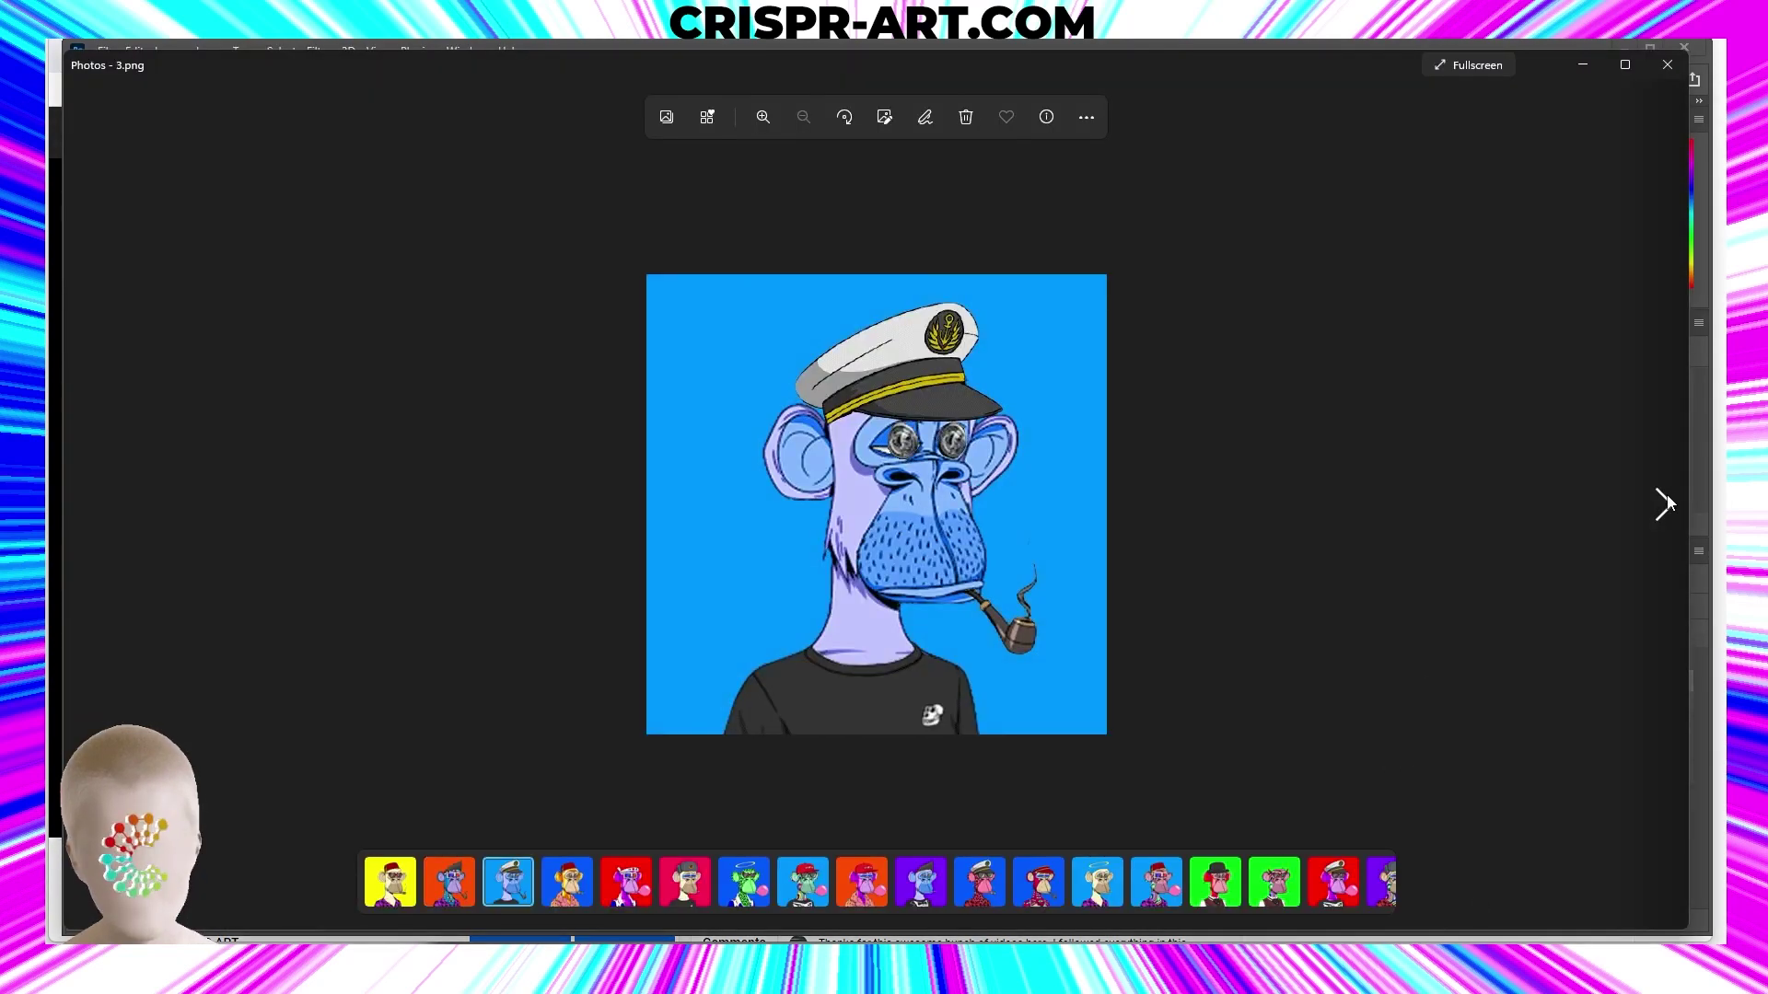
click(1664, 505)
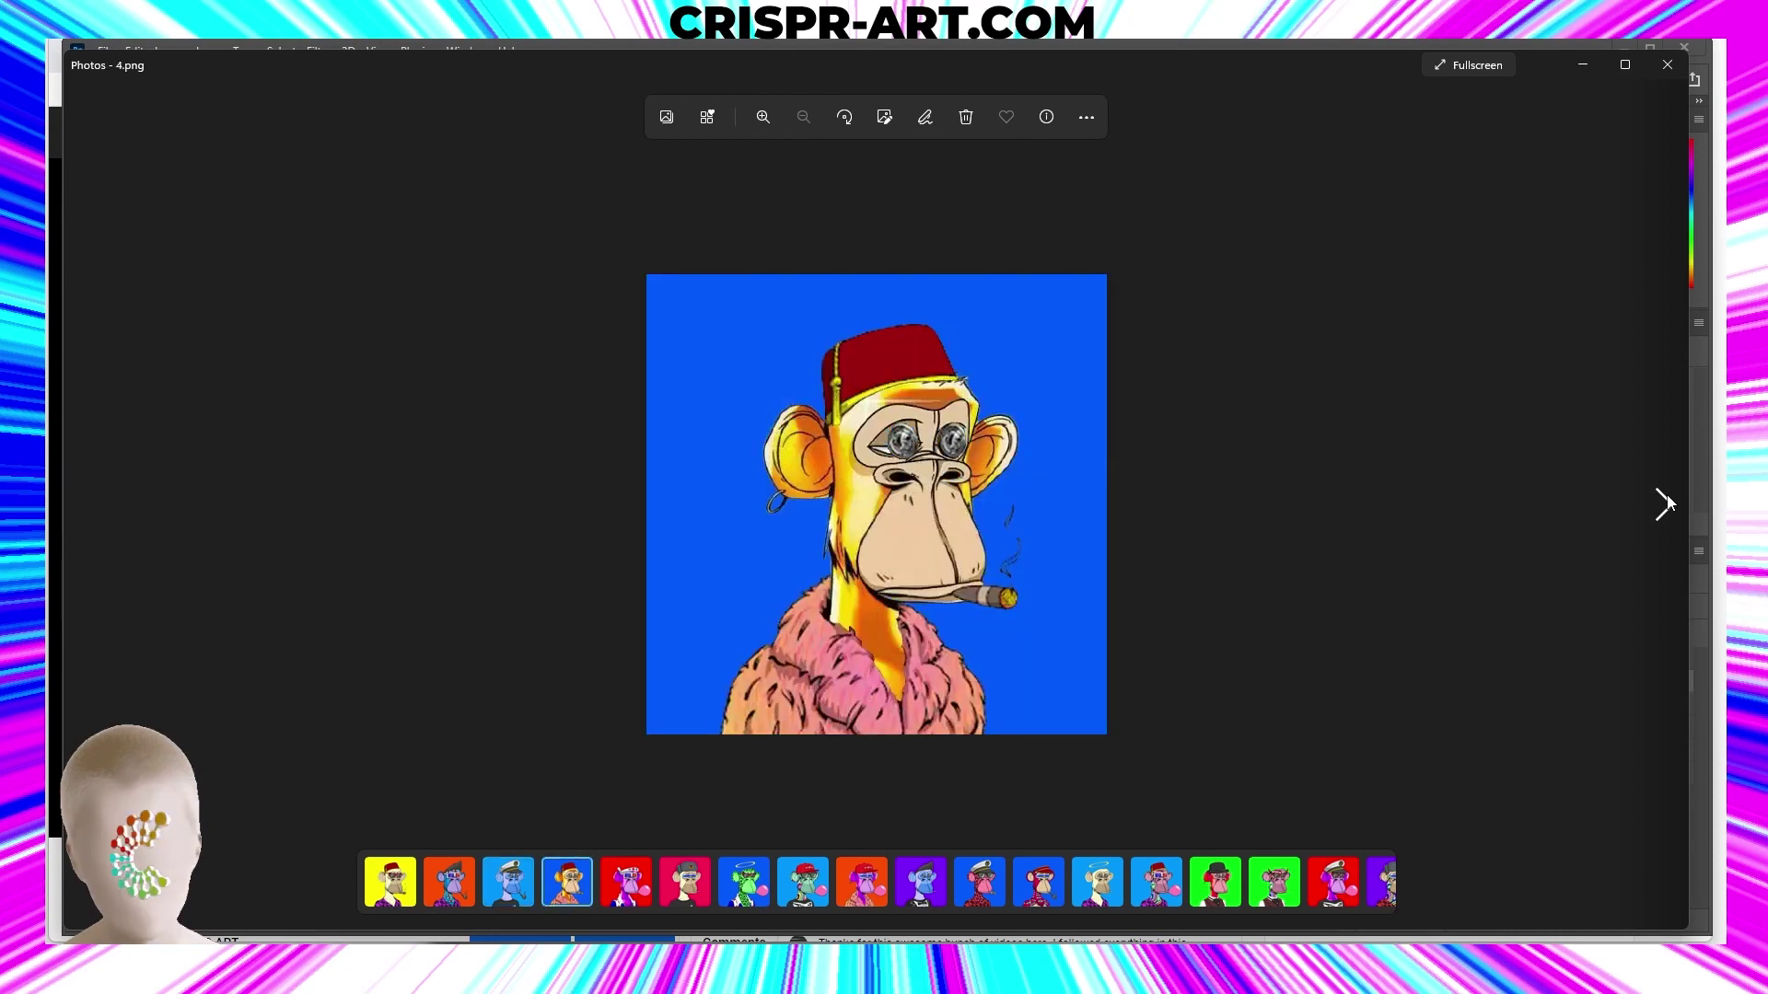
click(1664, 504)
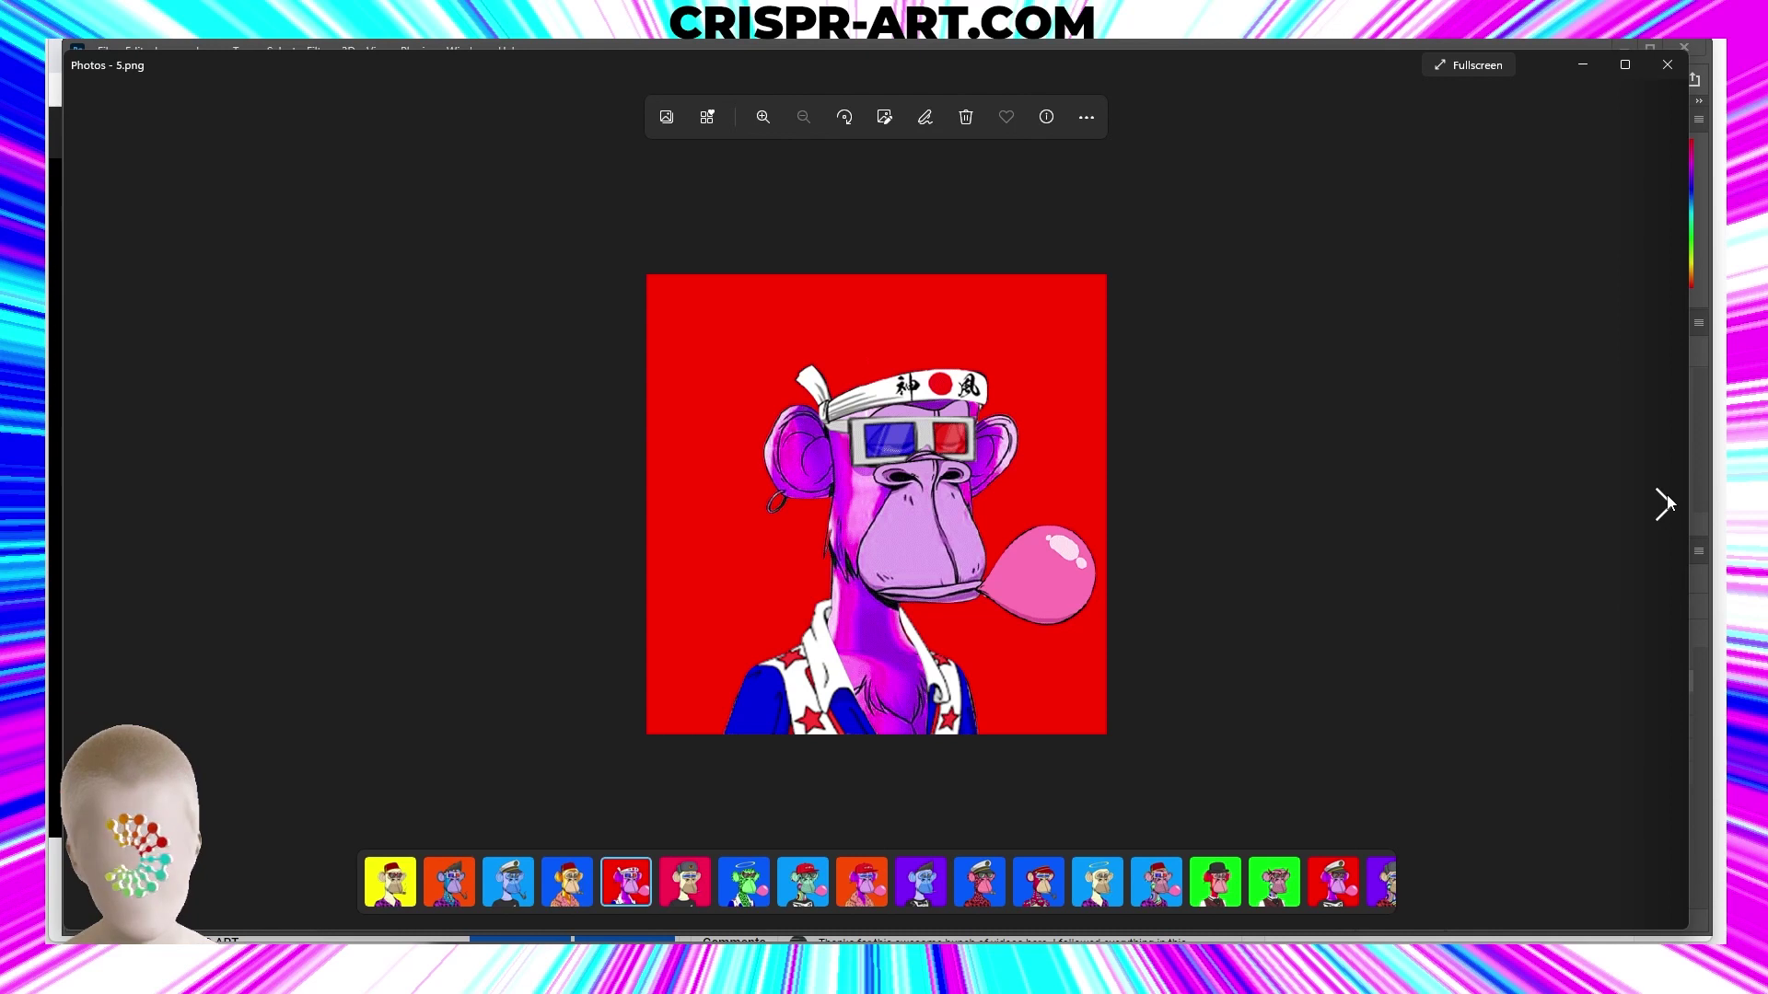
click(1665, 505)
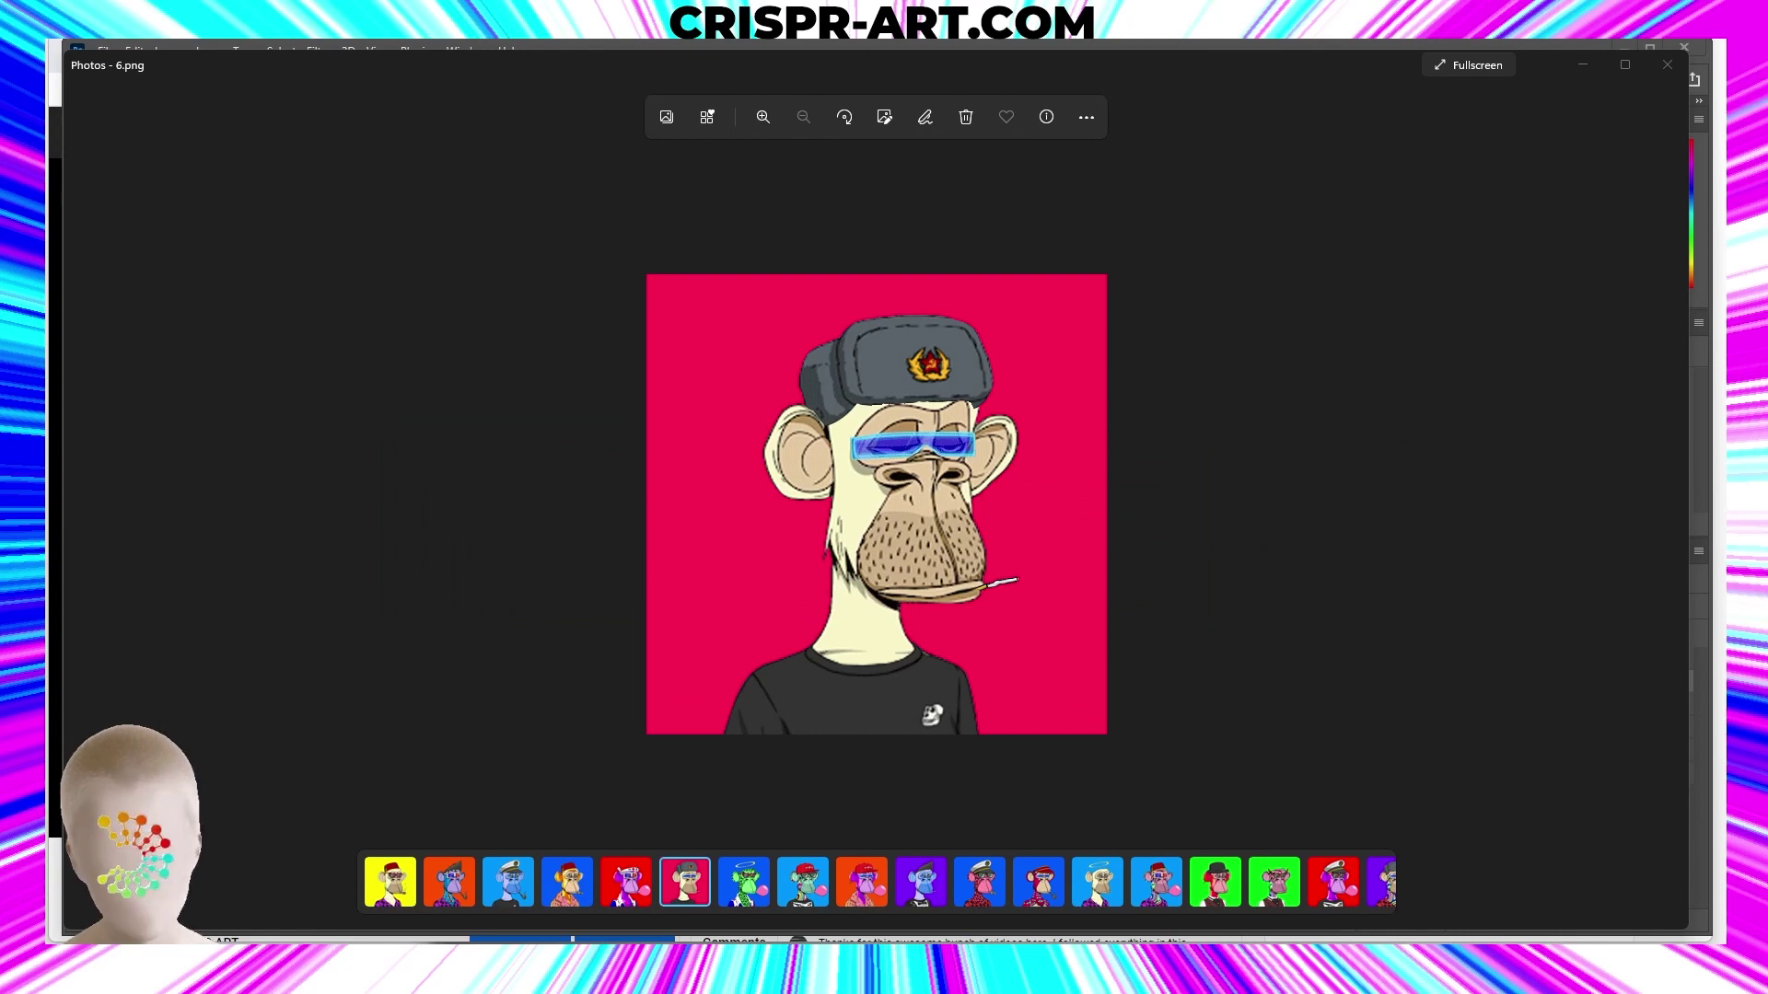
click(1664, 506)
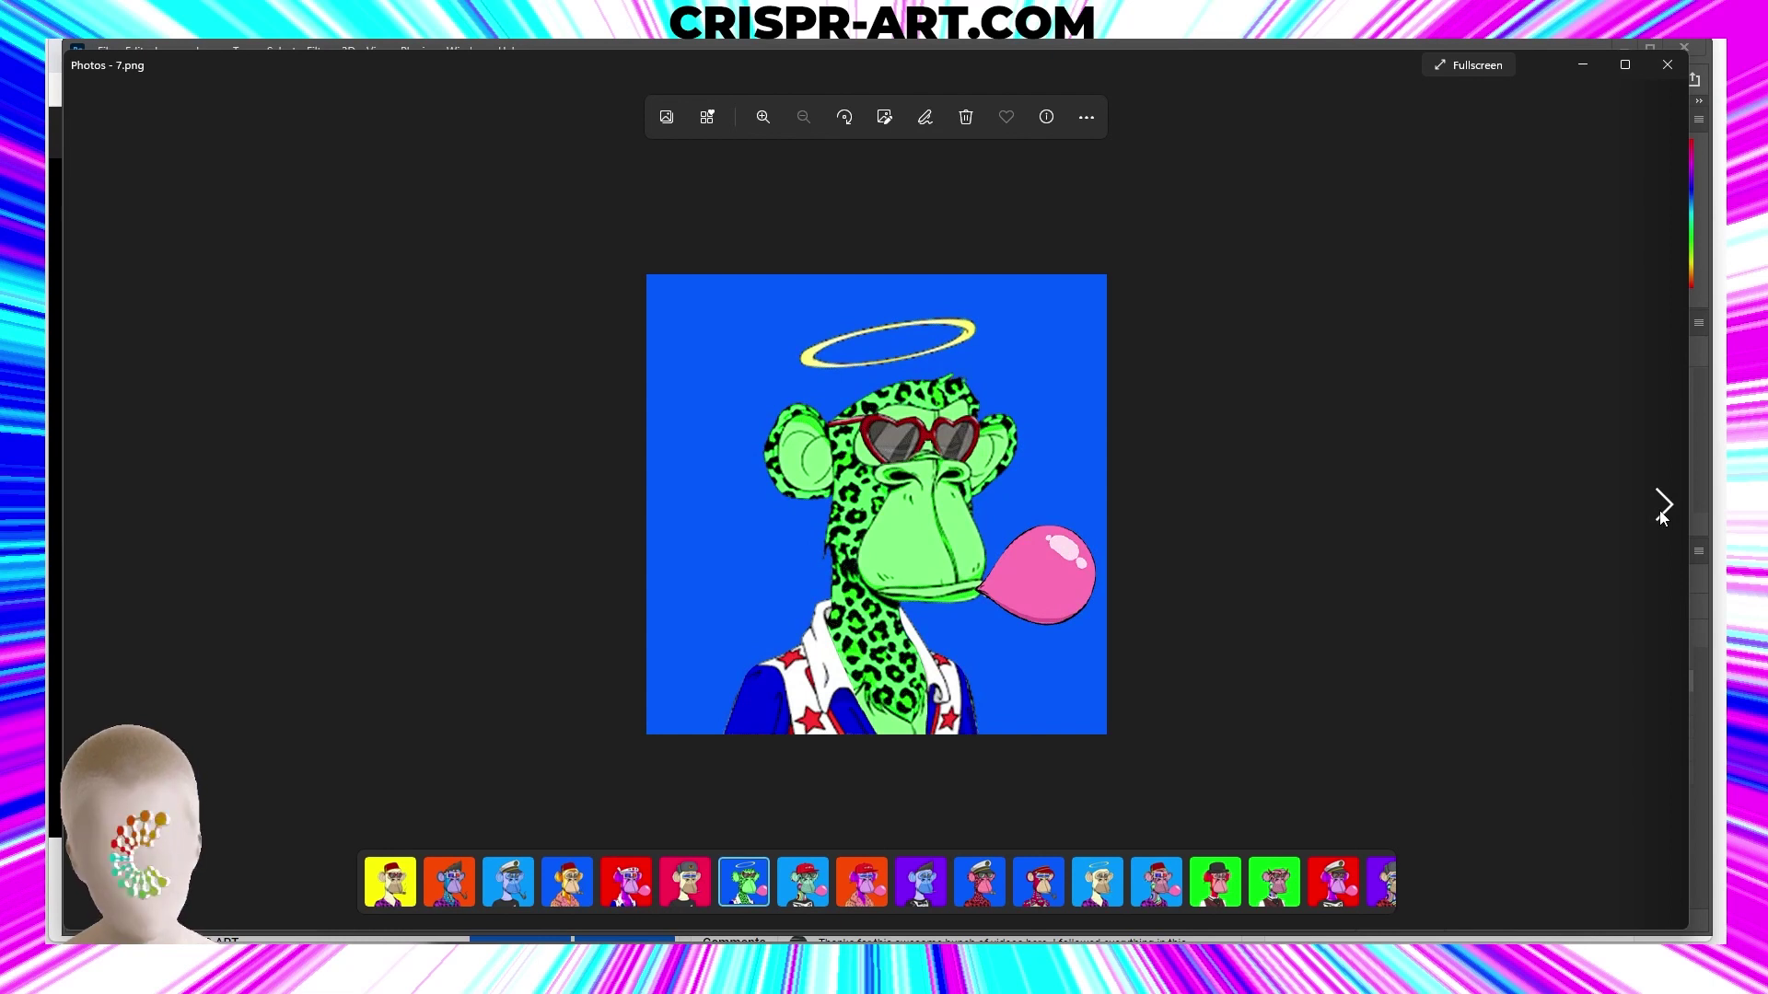
click(1662, 506)
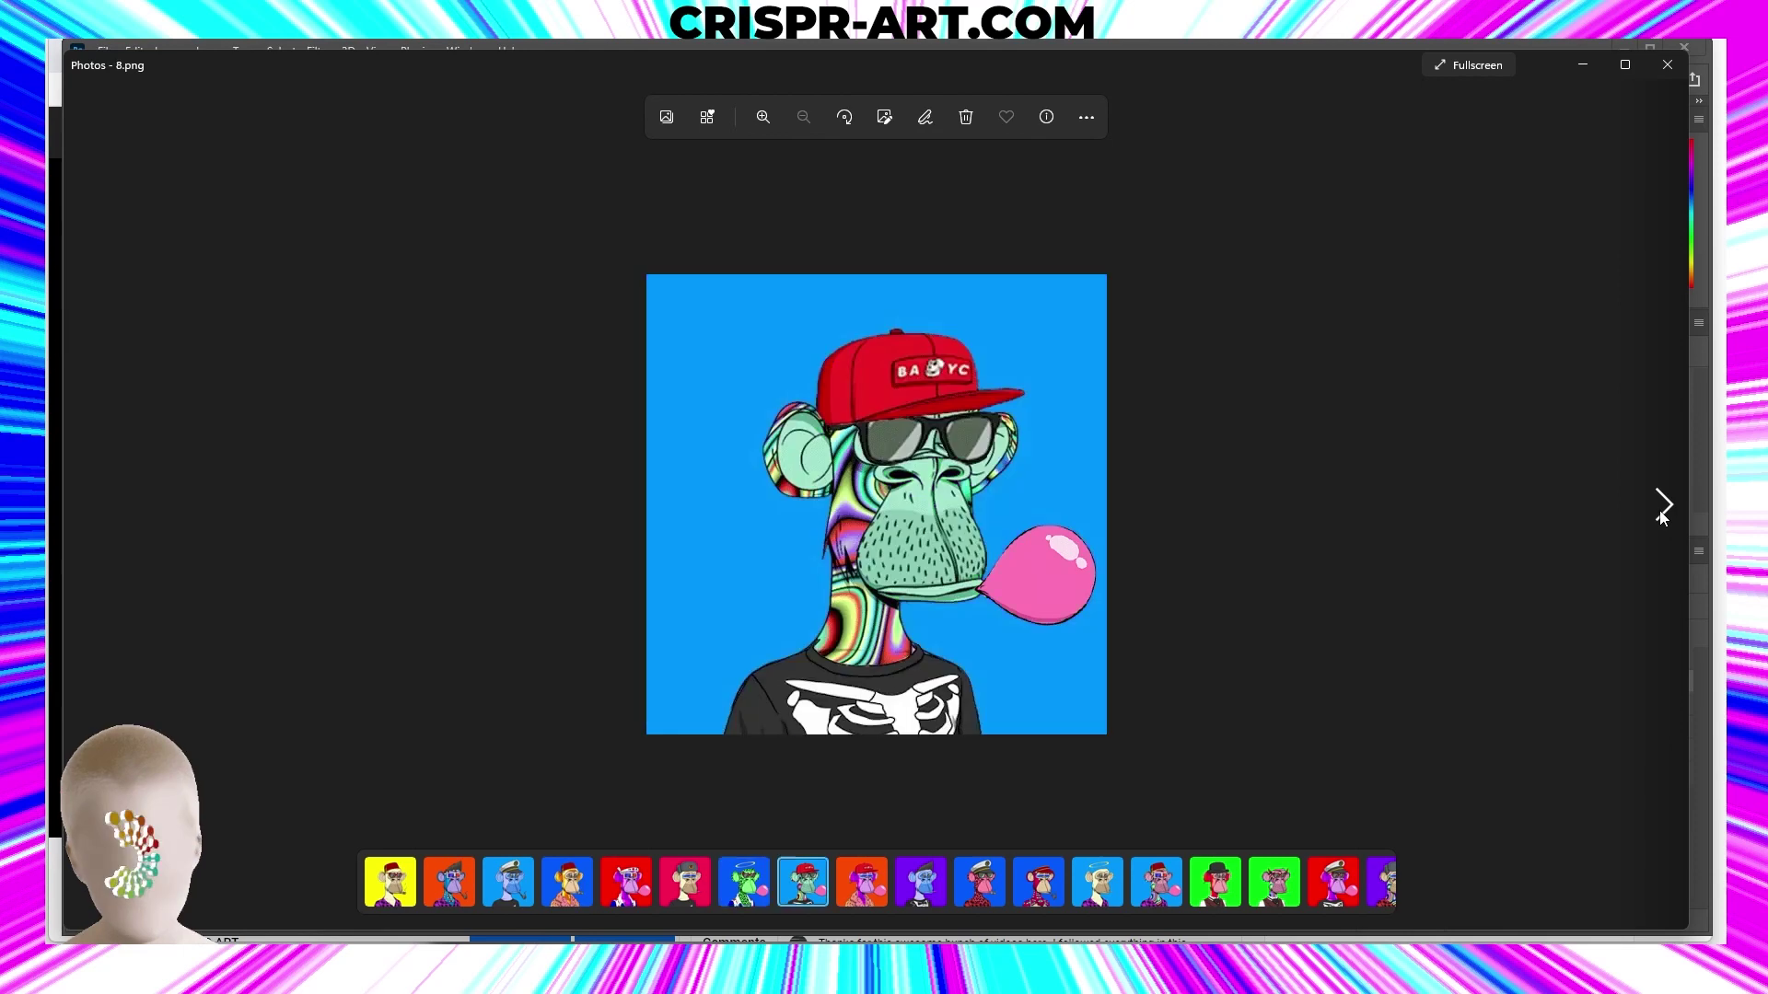
click(1663, 506)
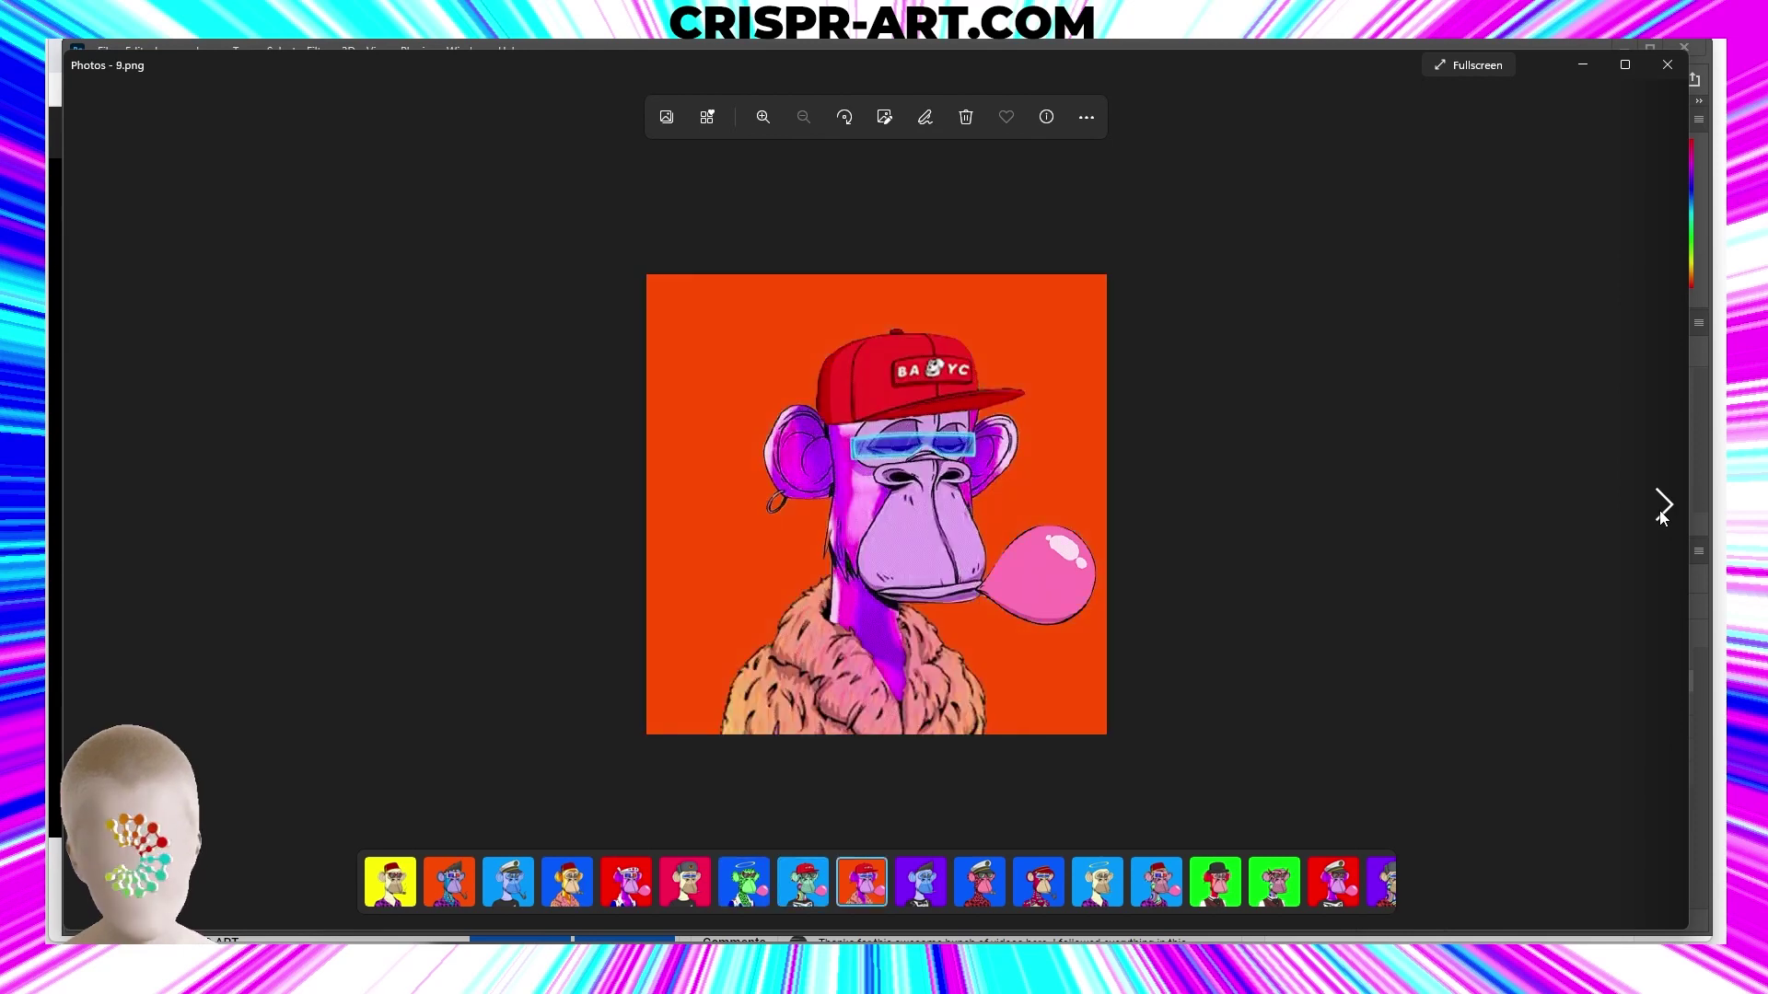
click(1663, 506)
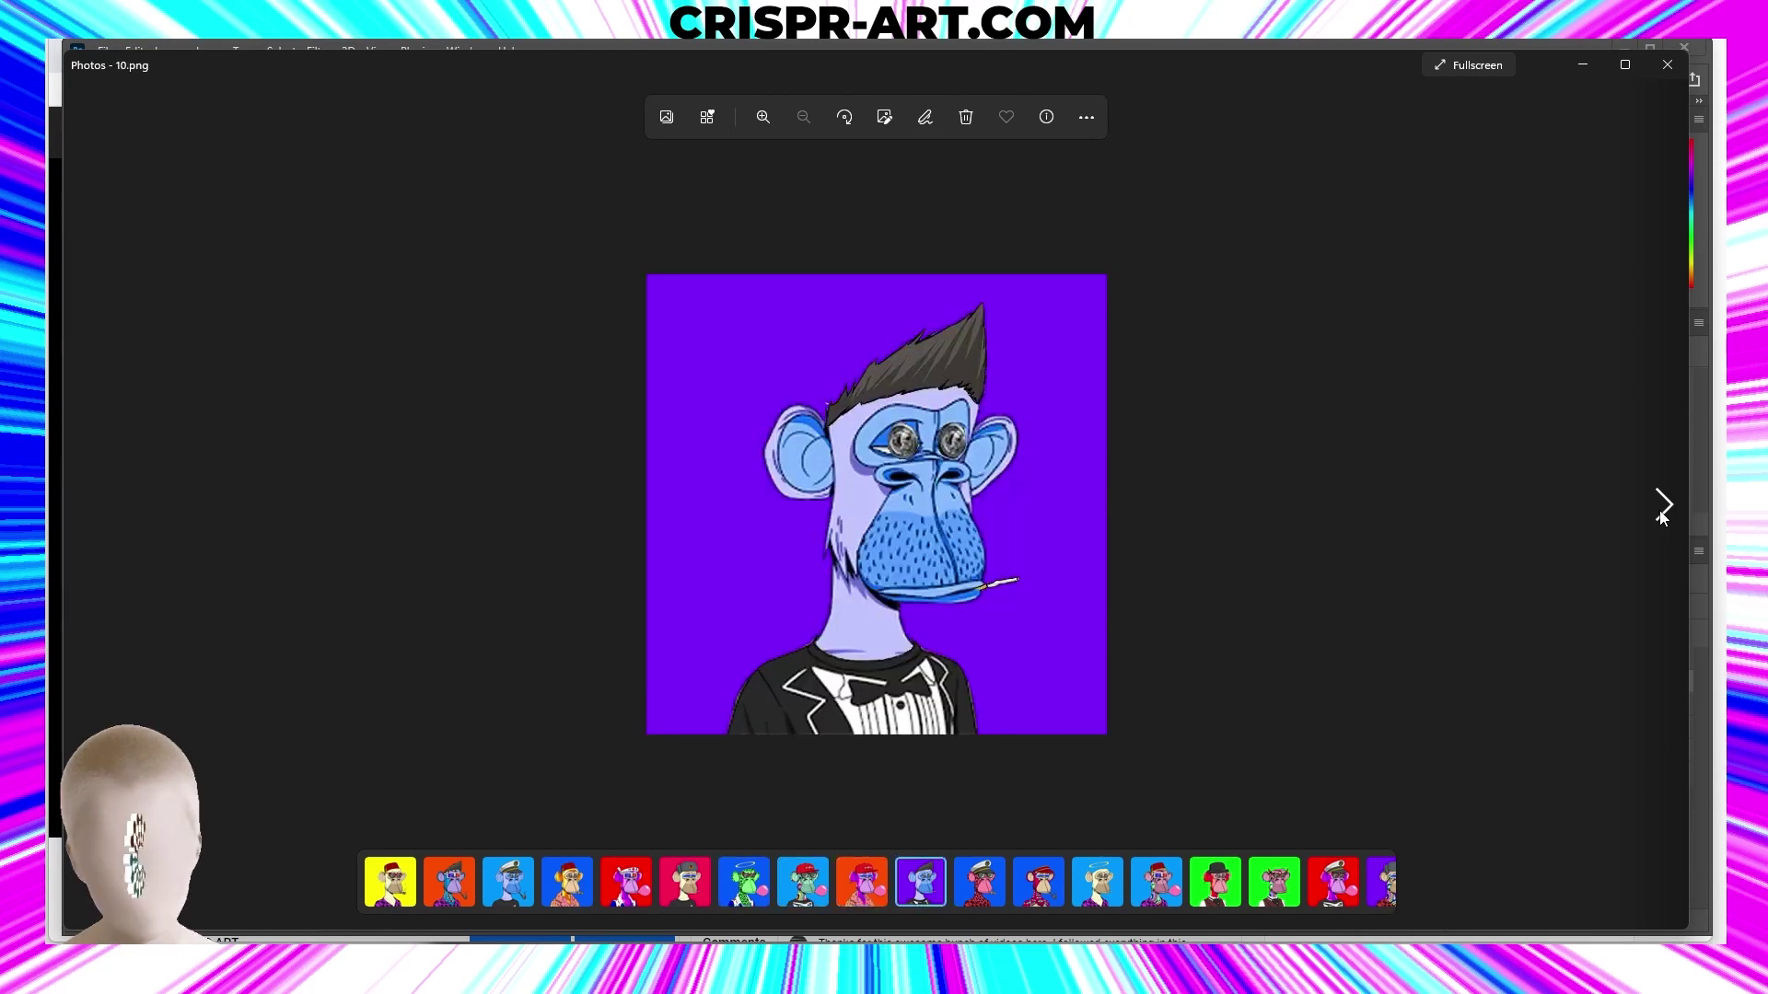
click(1662, 508)
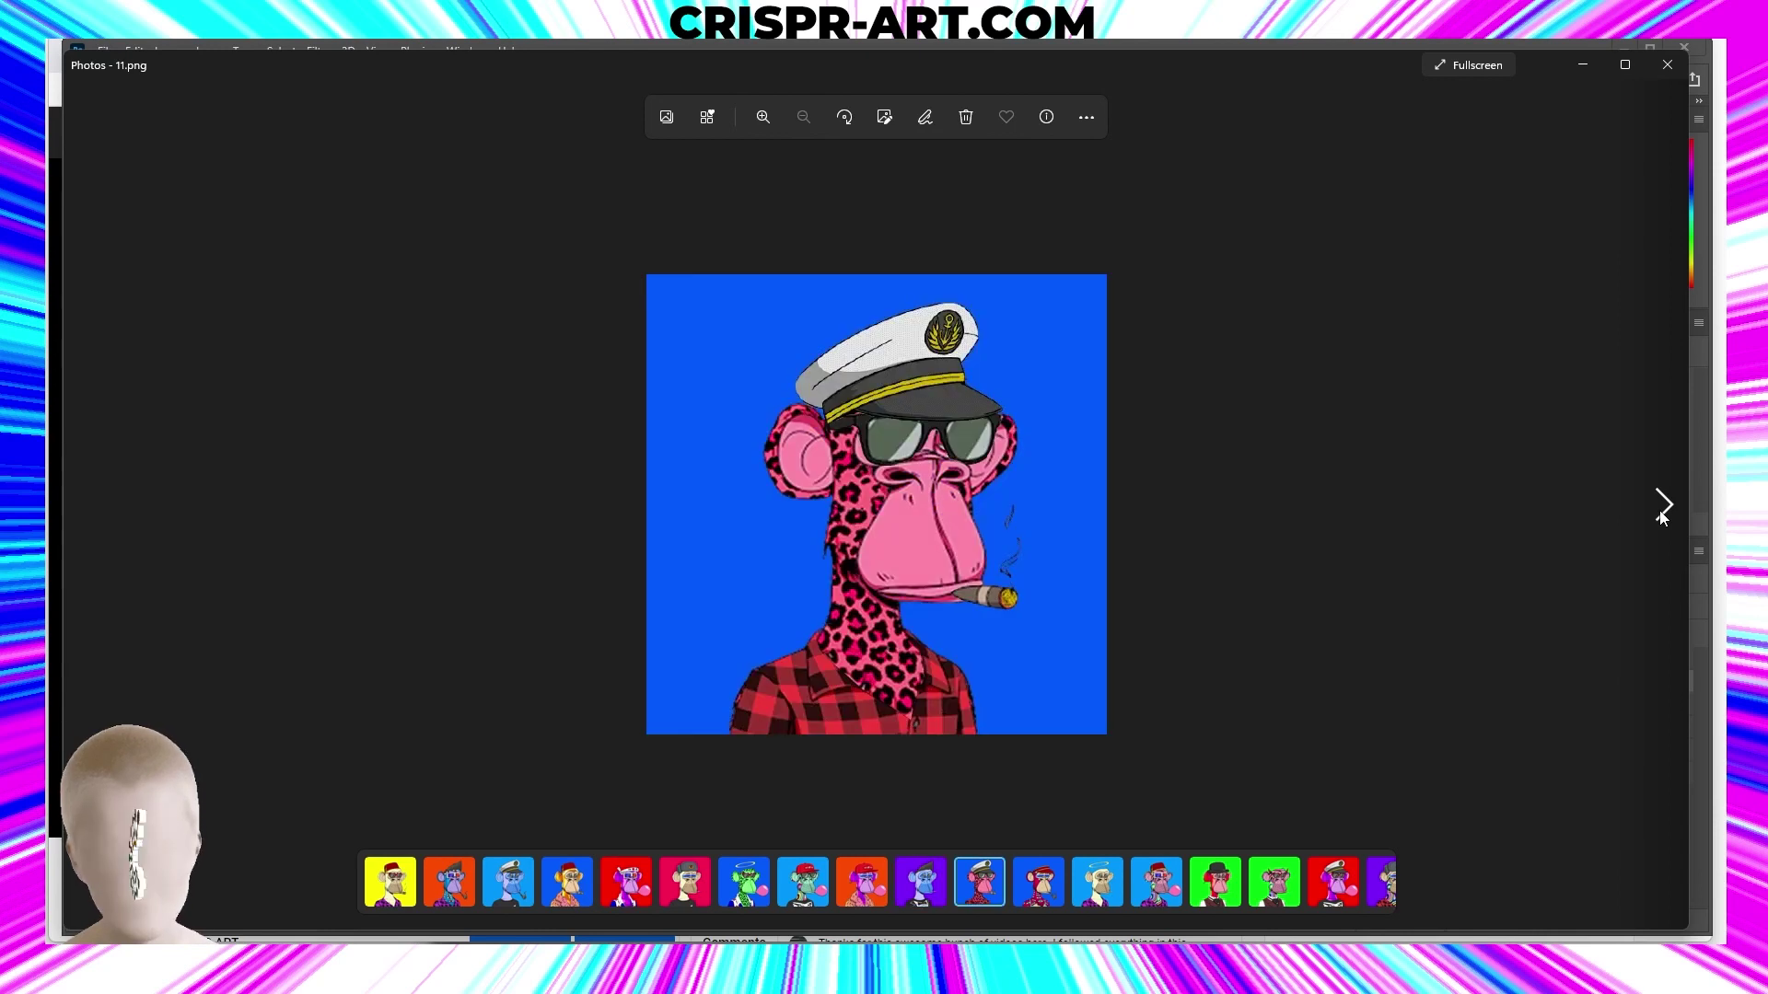
click(1663, 511)
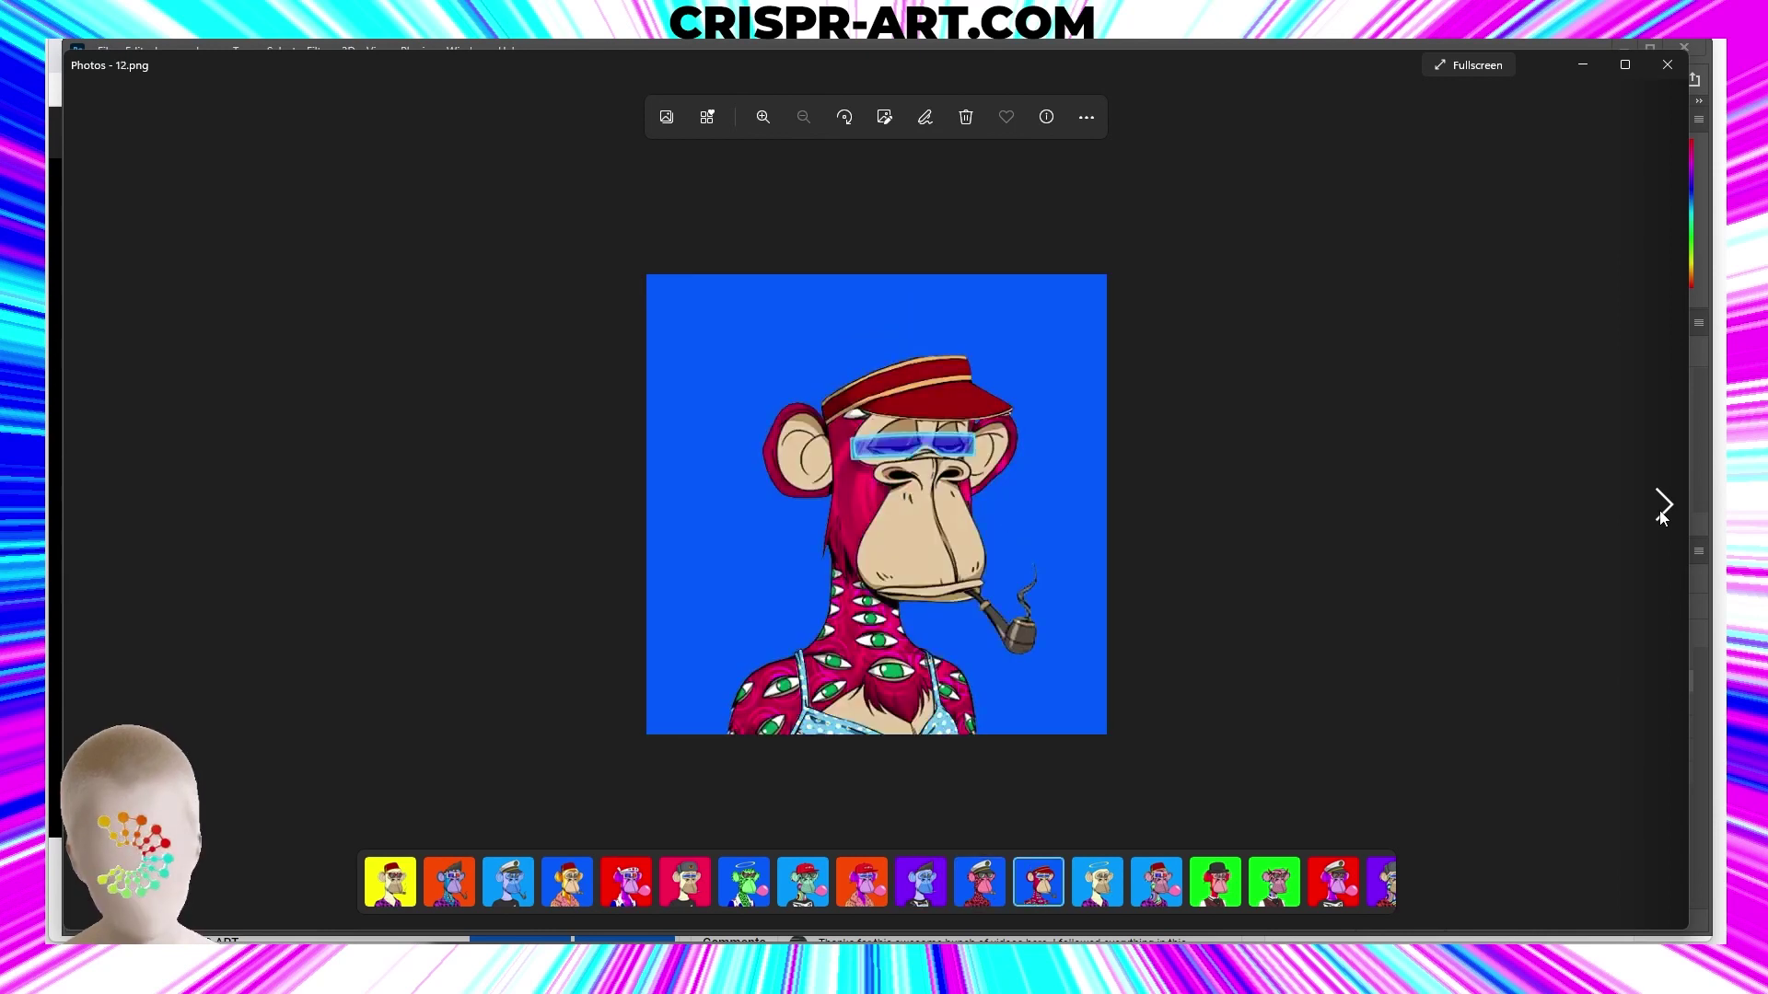
click(1663, 512)
click(1662, 513)
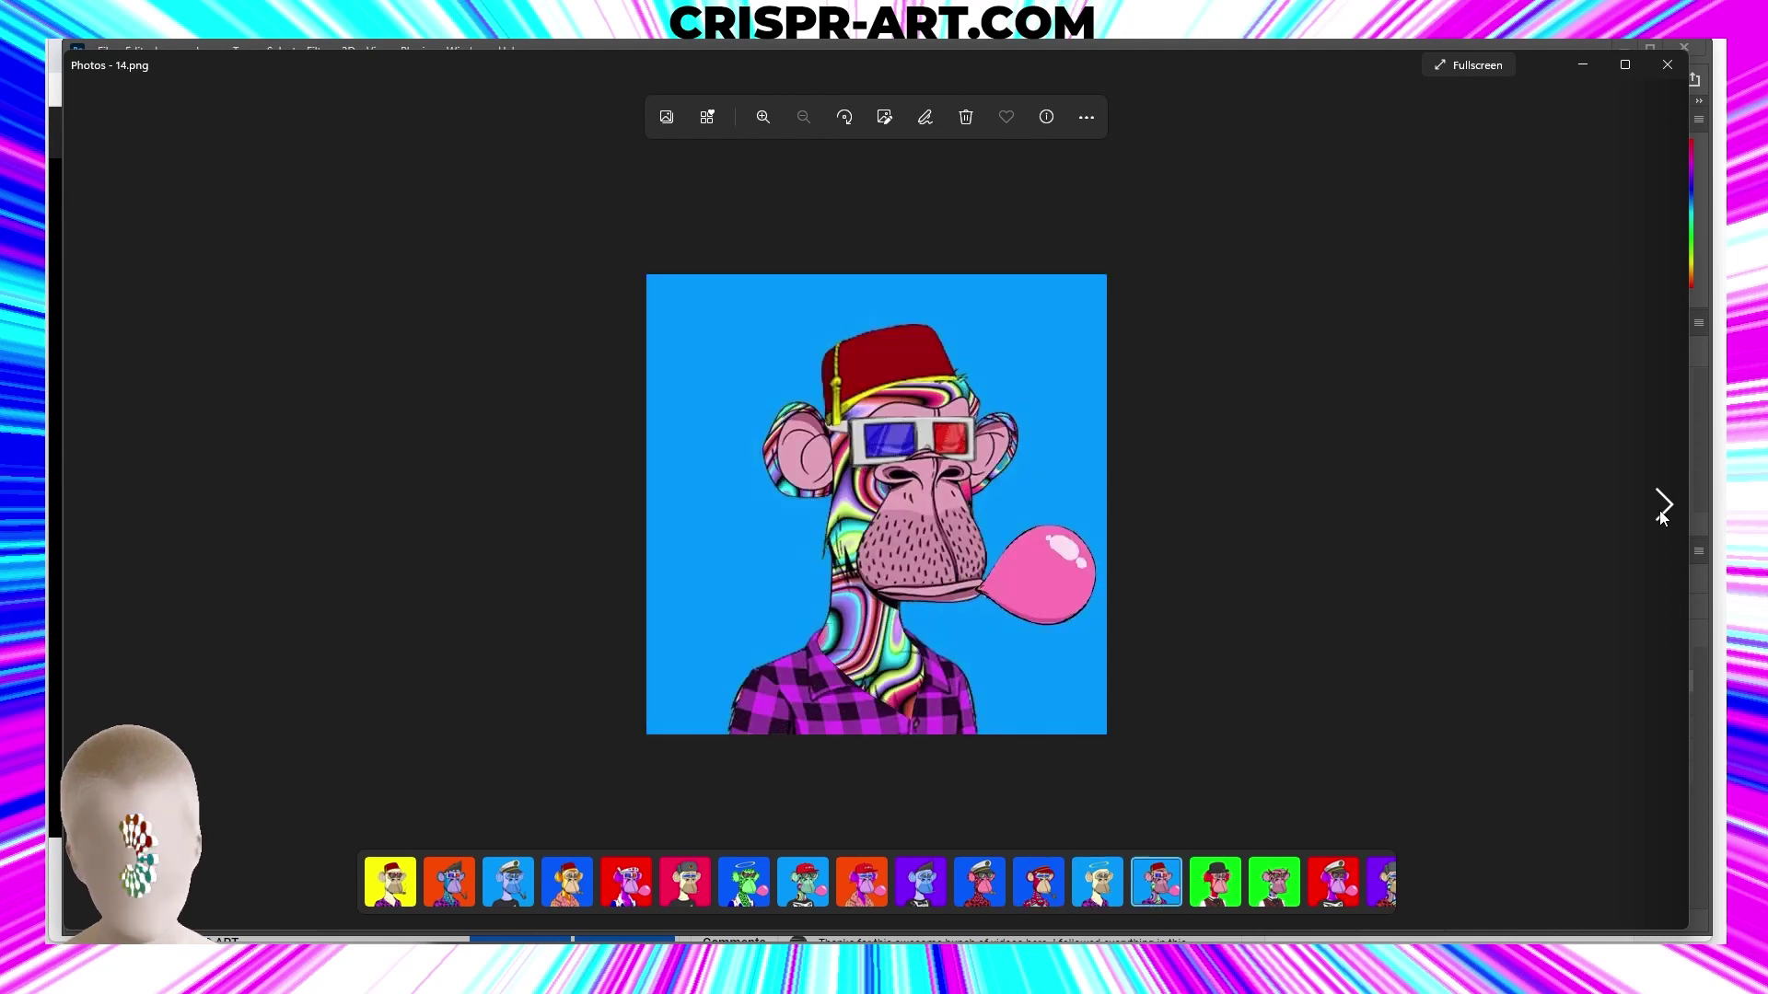
click(1663, 513)
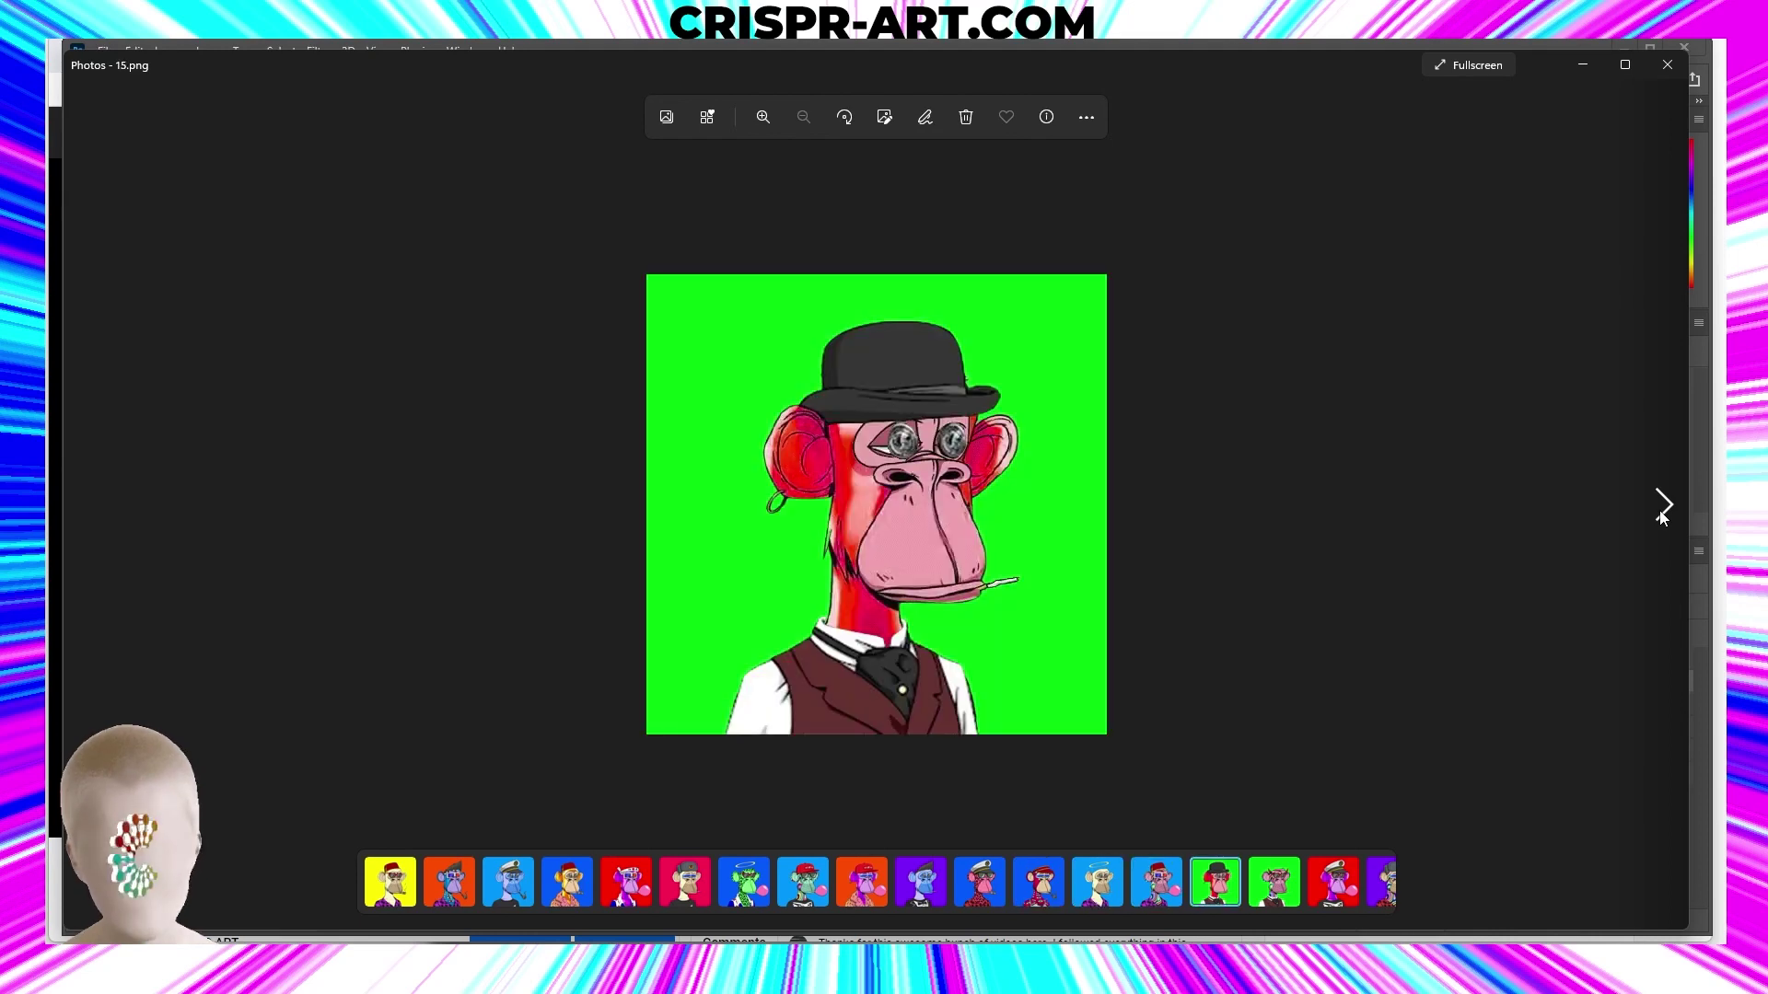
click(1663, 514)
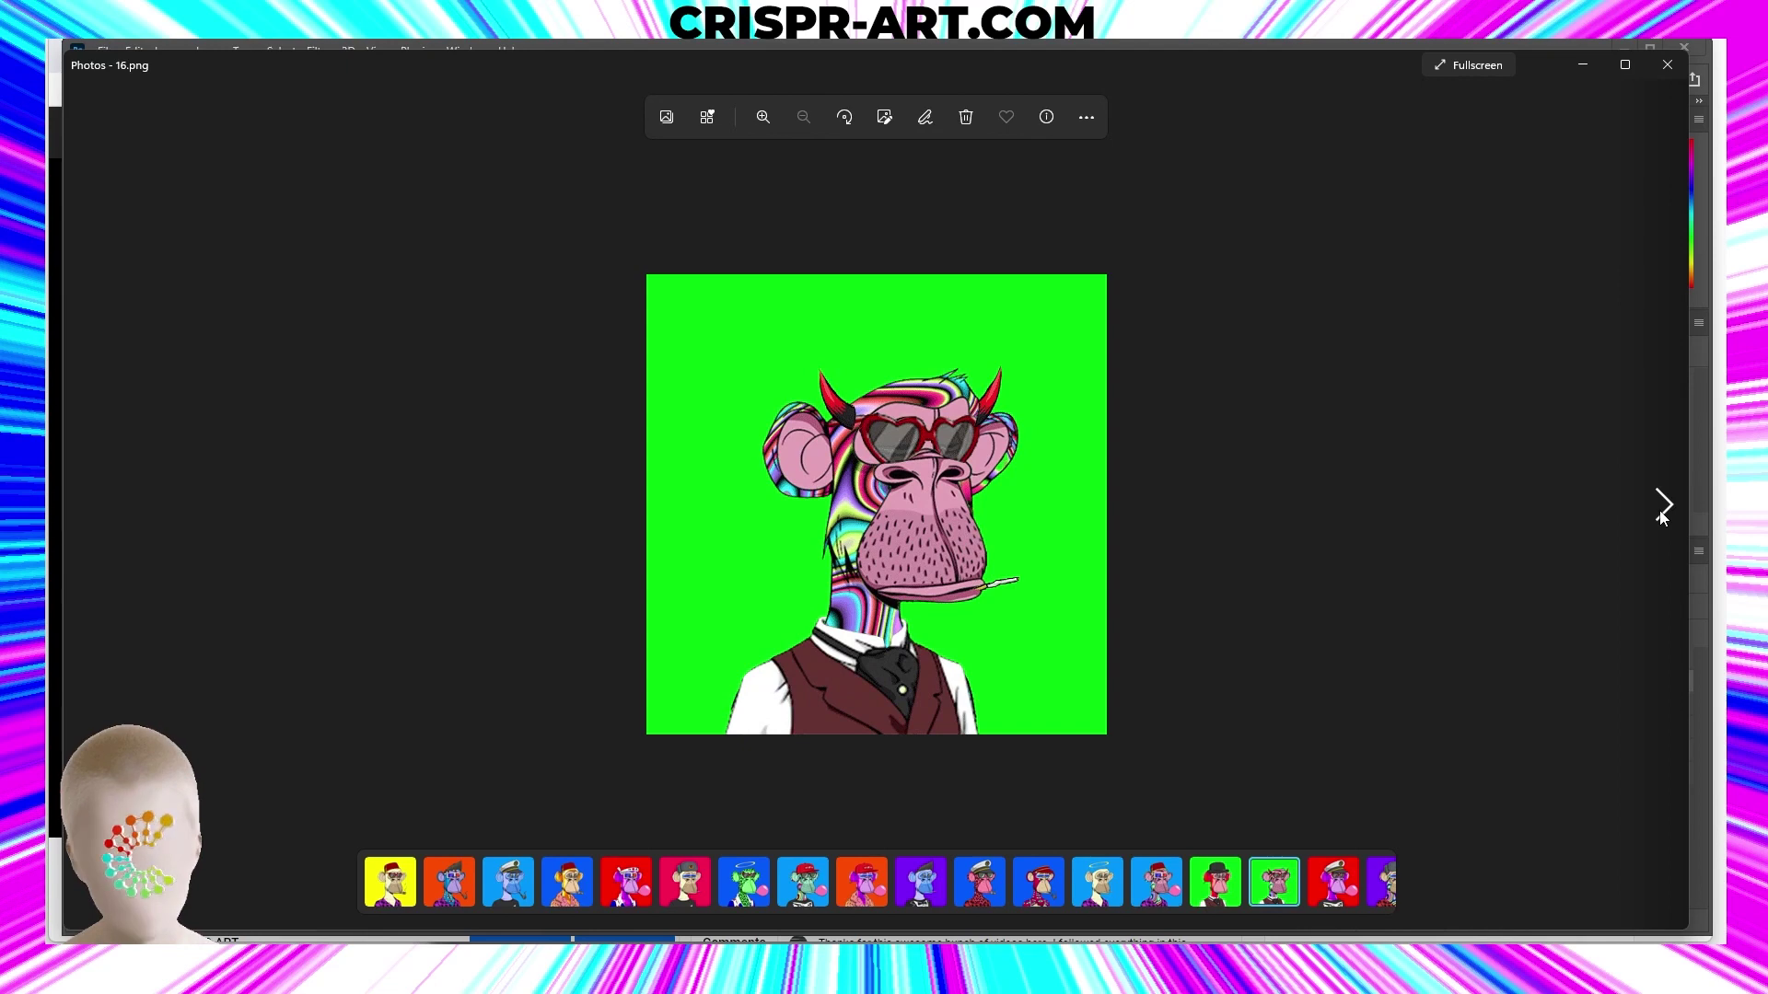
click(1662, 514)
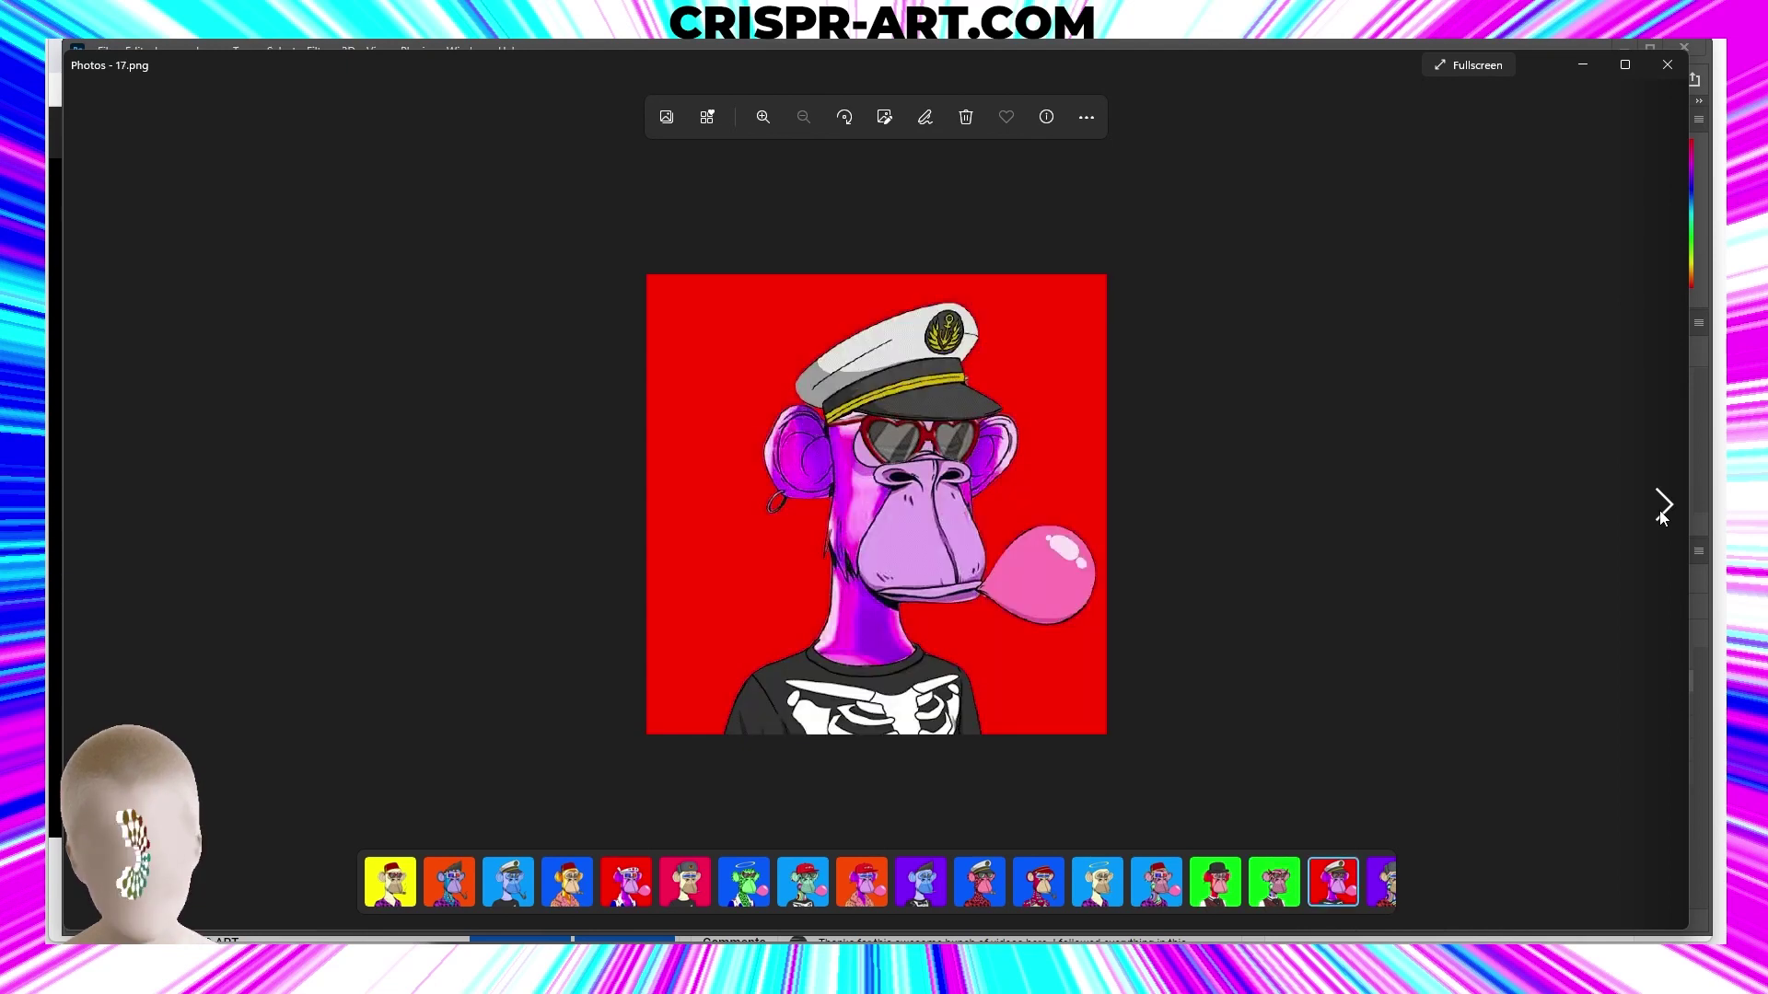
click(1663, 514)
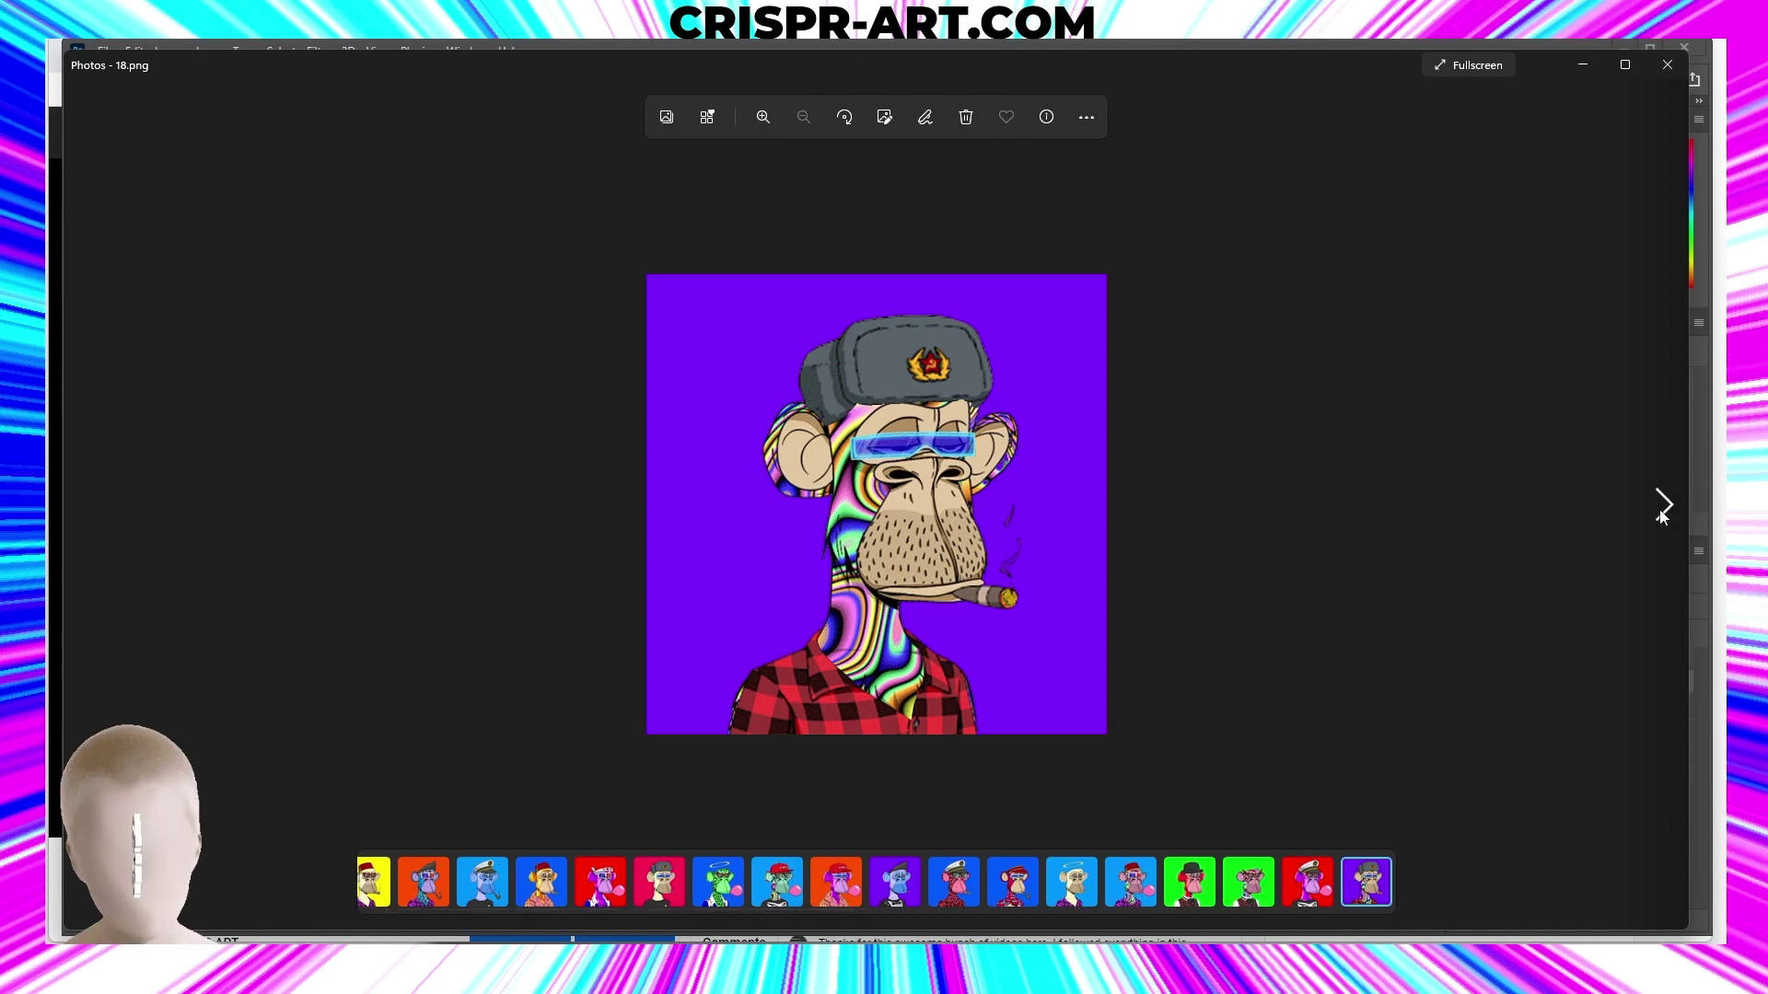
click(1662, 513)
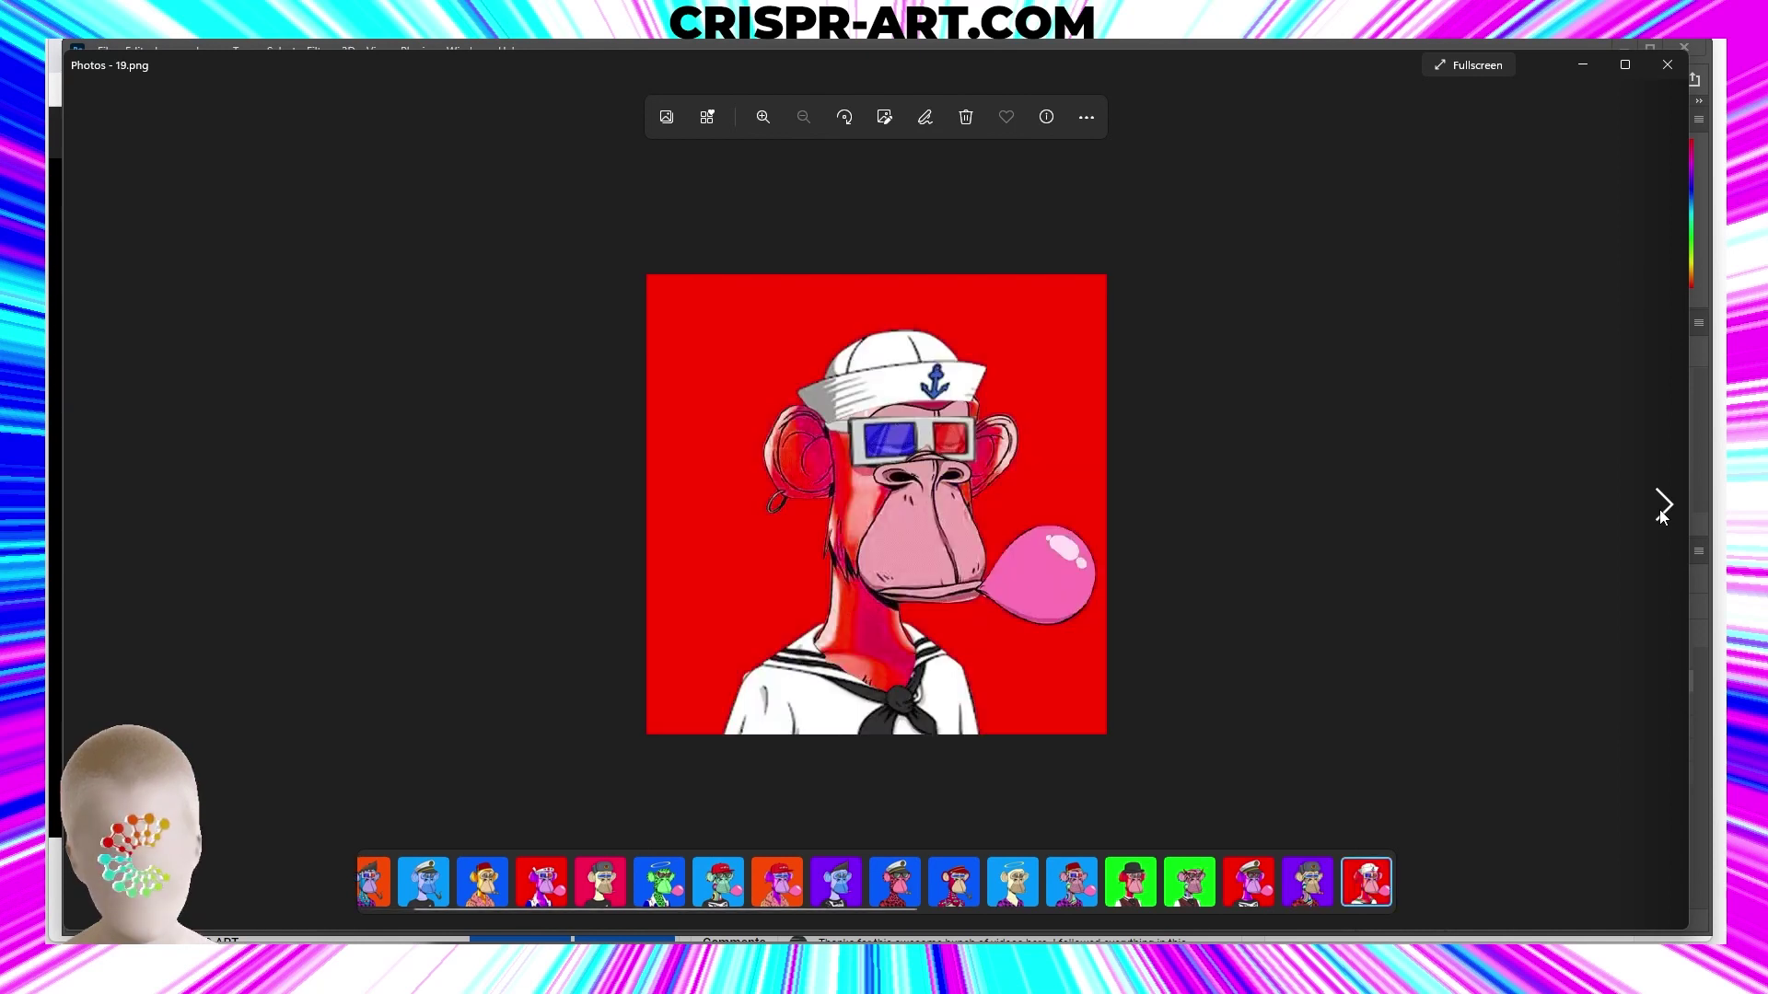